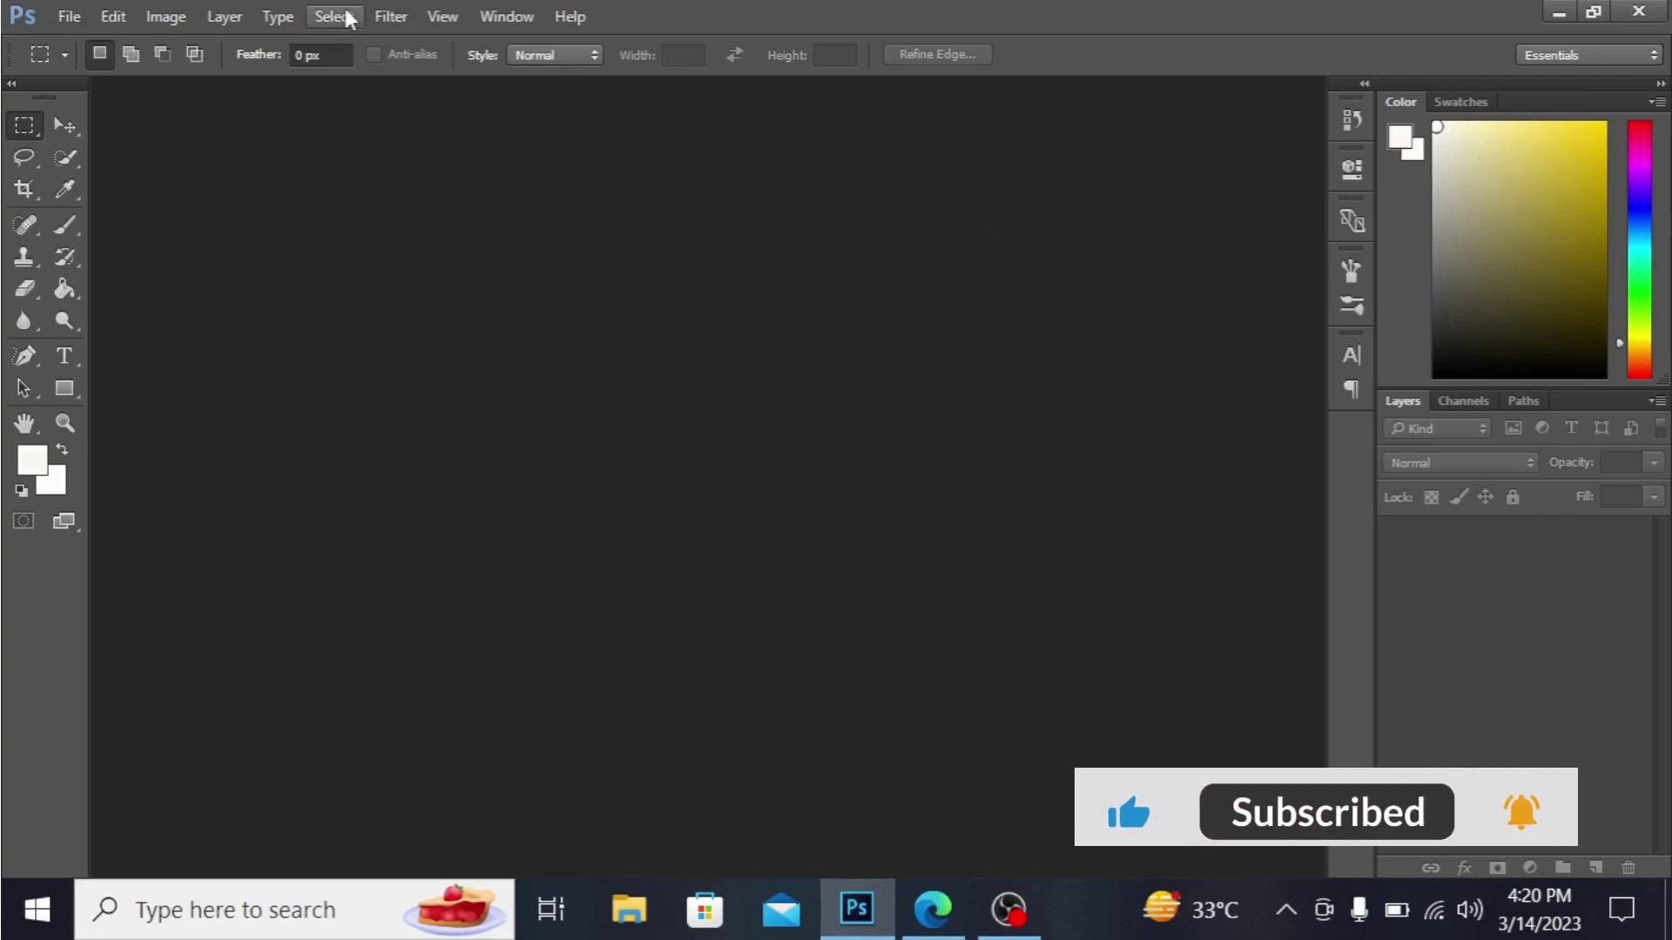
Create a new document 40 pixels wide by 40 pixels high
click(69, 17)
click(190, 25)
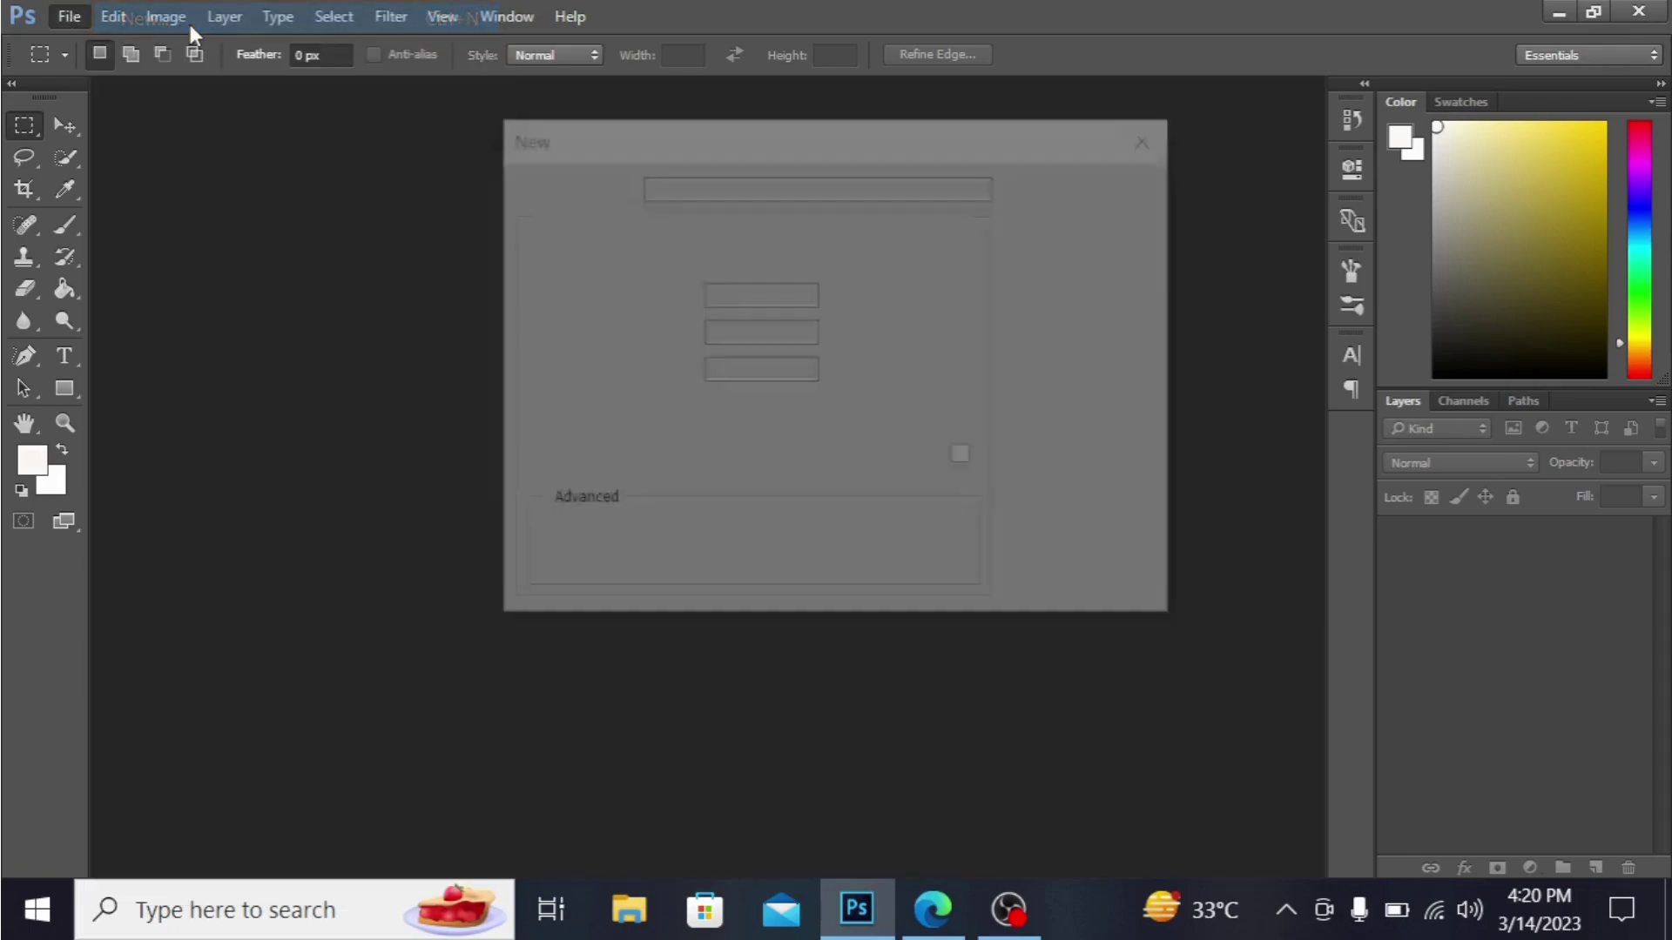
double_click(767, 302)
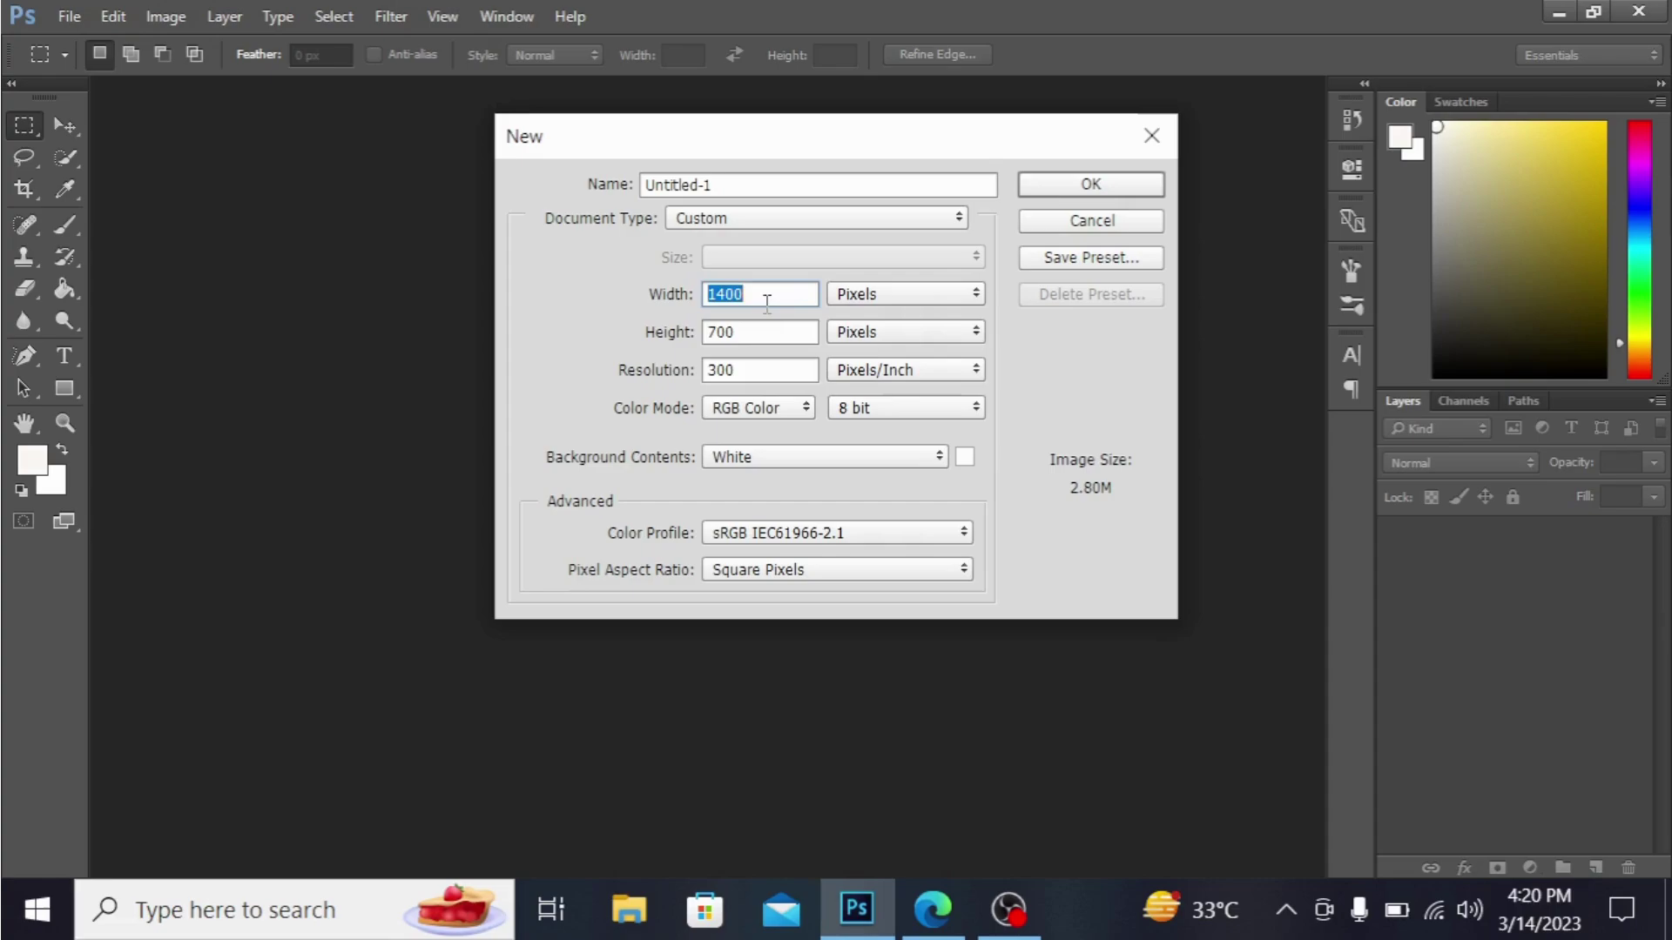
key(BackSpace)
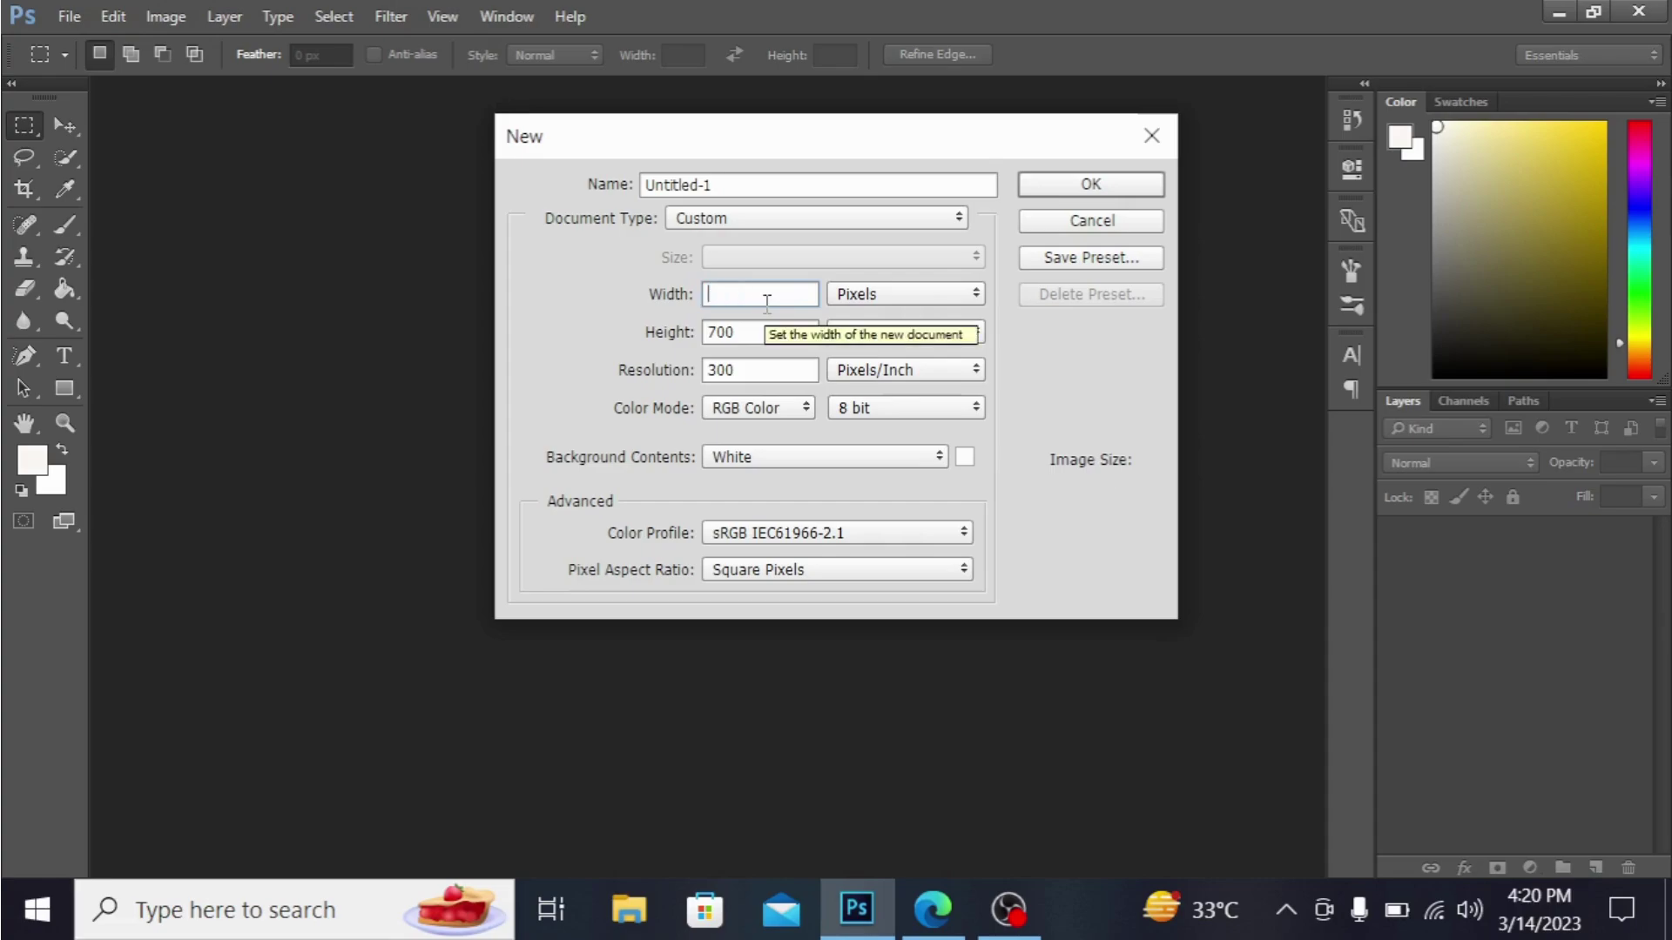
text(40)
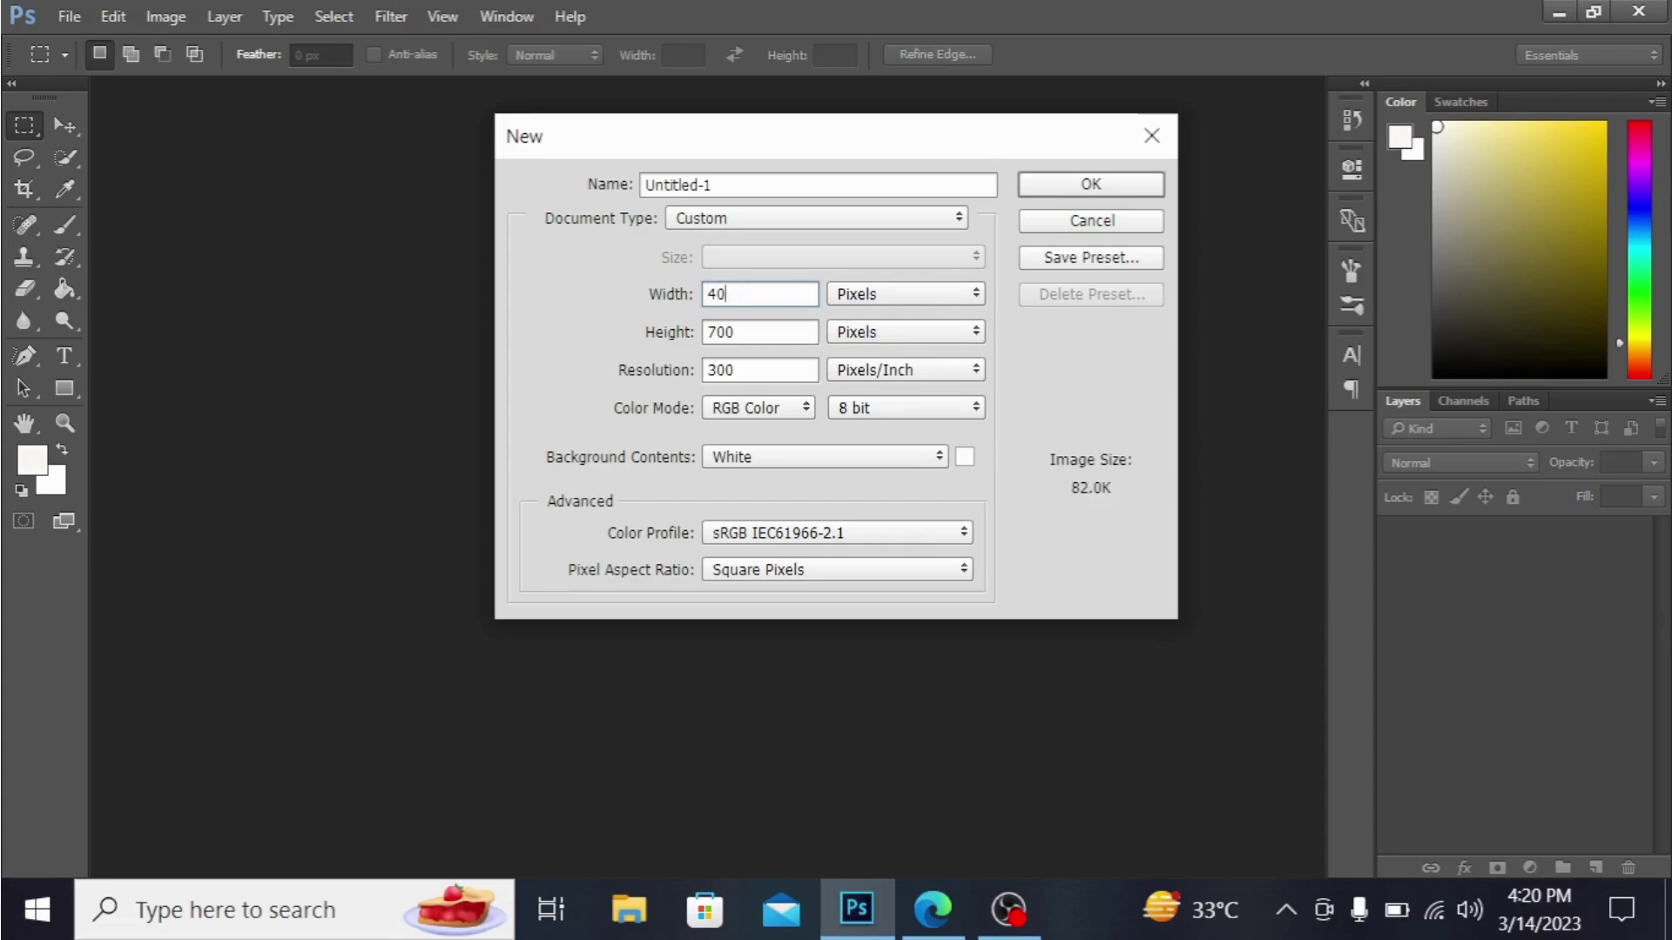
click(787, 332)
key(BackSpace)
key(BackSpace)
text(40)
click(1111, 183)
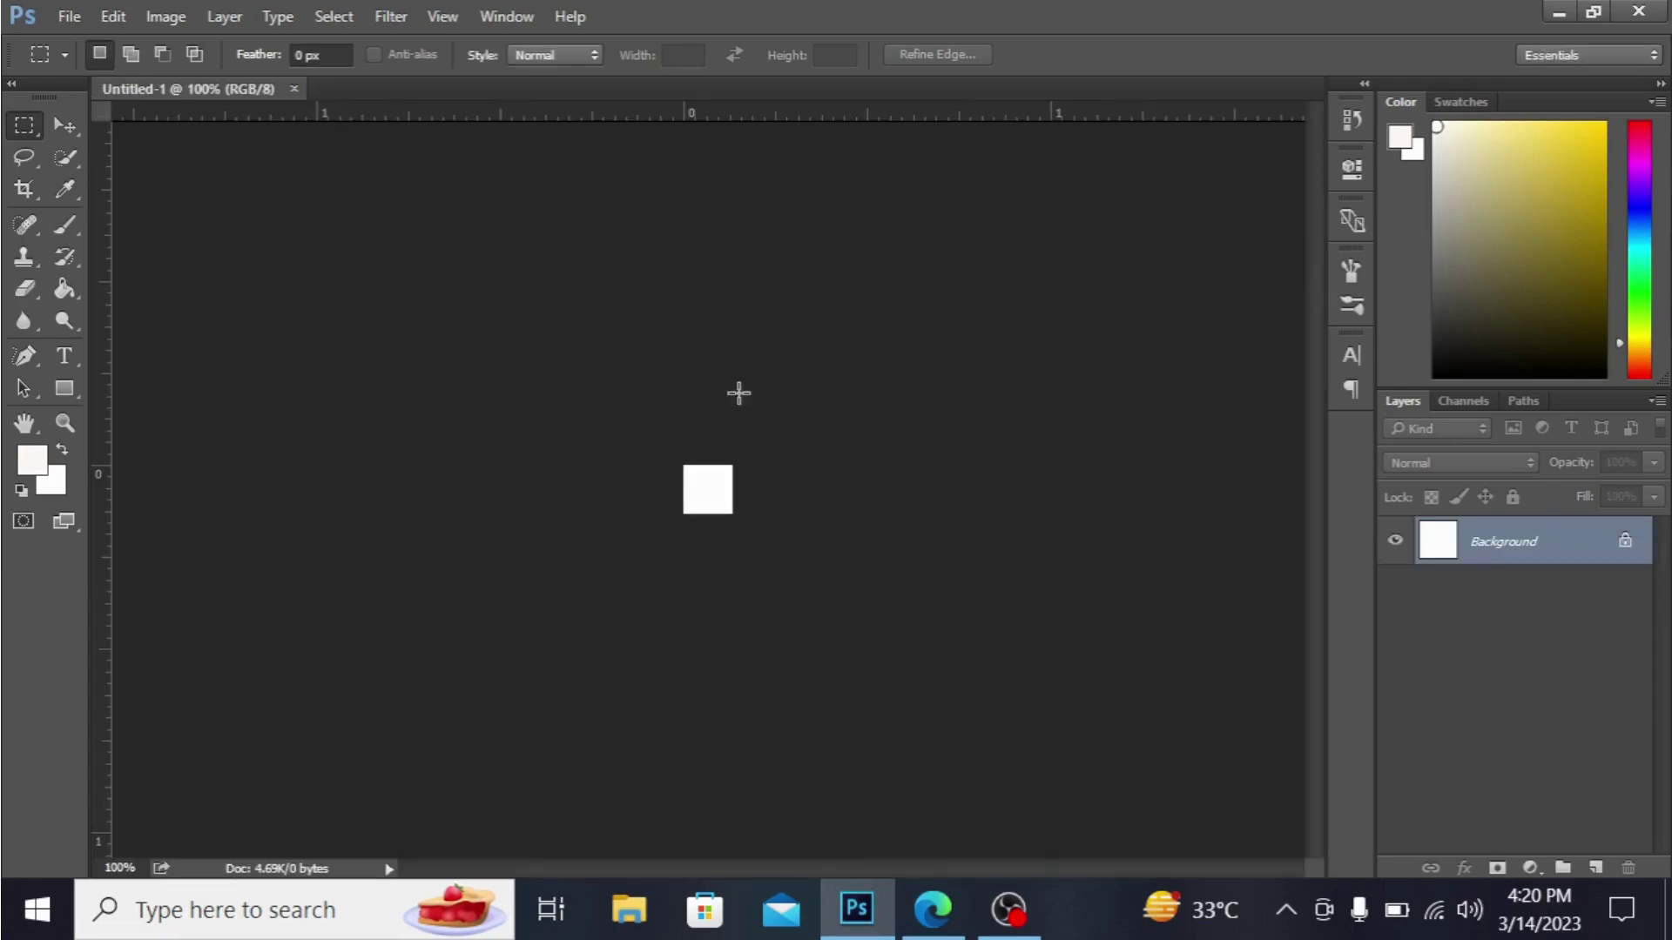
Unlock the Background layer into Layer 0, leaving the layer style settings unchanged
click(1626, 549)
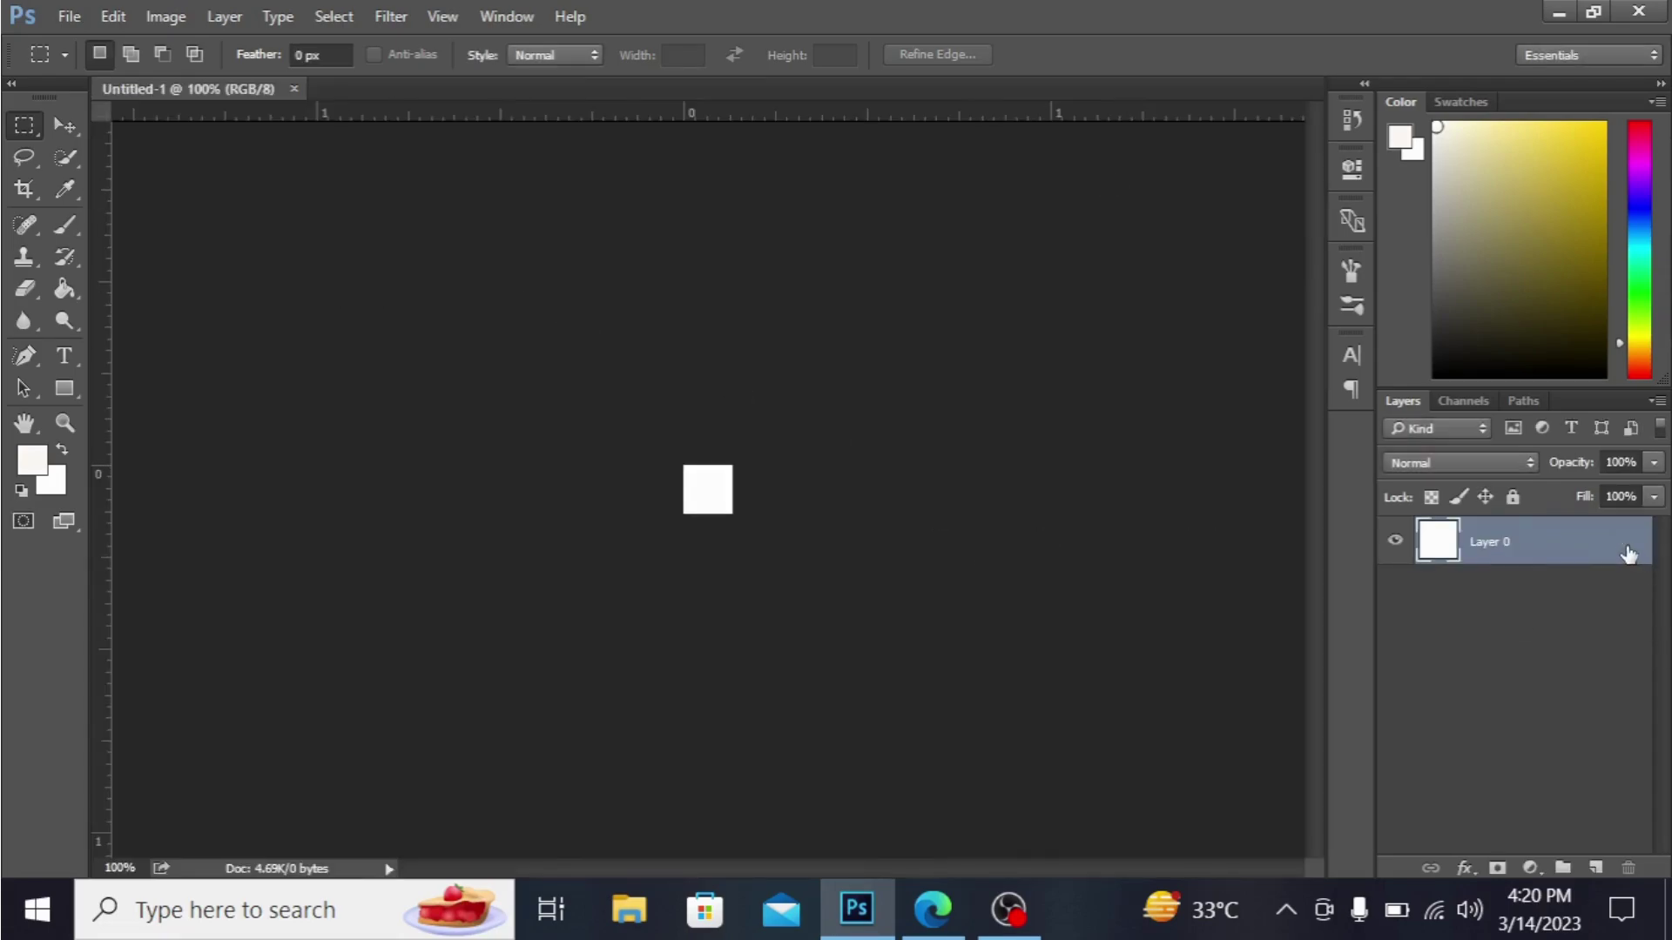
key(space)
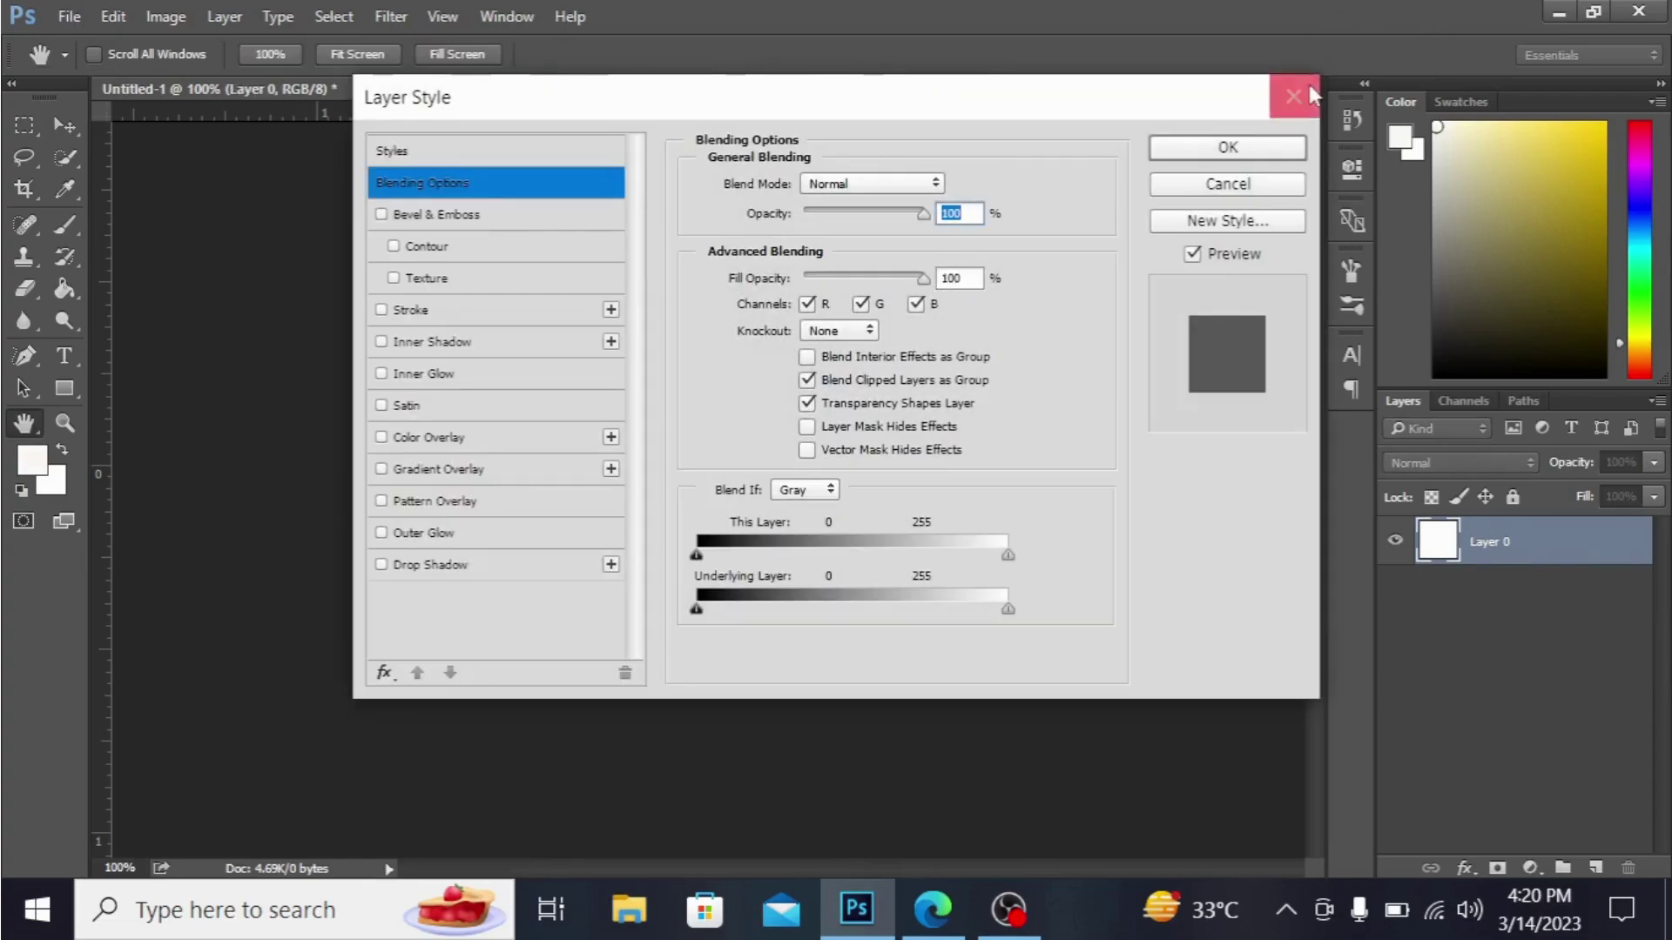
click(1295, 96)
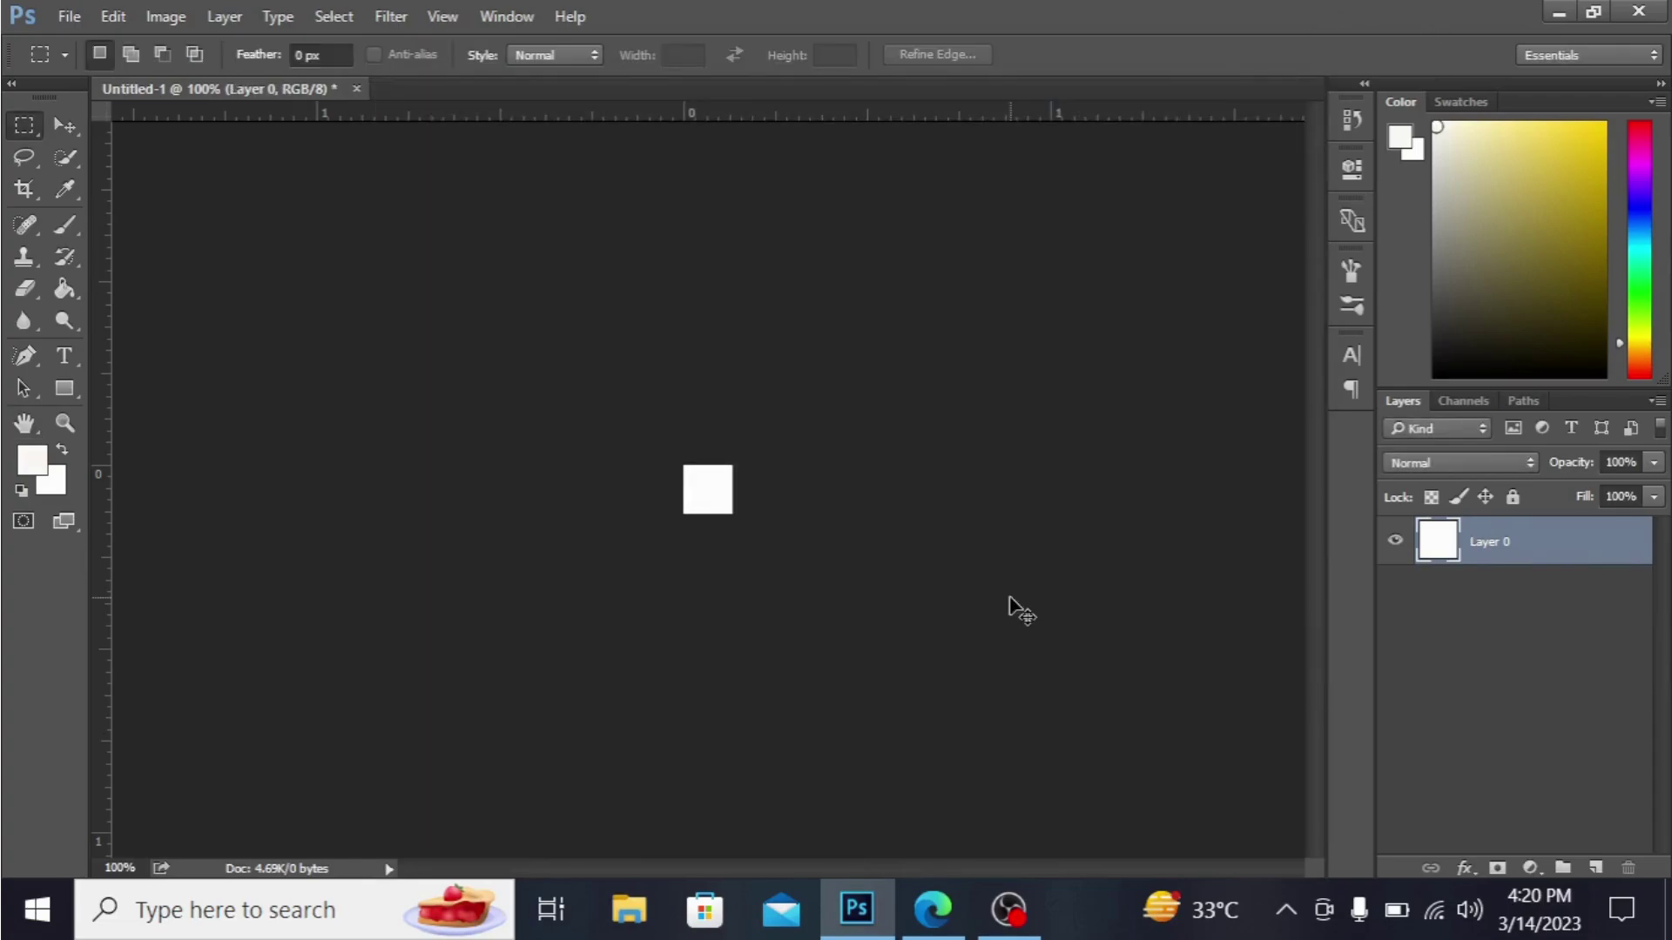
Zoom the tiny canvas to fill the view and toggle the rulers off and back on
key(ctrl+plus)
key(ctrl+plus)
key(ctrl+plus)
key(ctrl+plus)
key(ctrl+plus)
key(ctrl+plus)
key(ctrl+plus)
key(ctrl+plus)
key(ctrl+plus)
key(ctrl+minus)
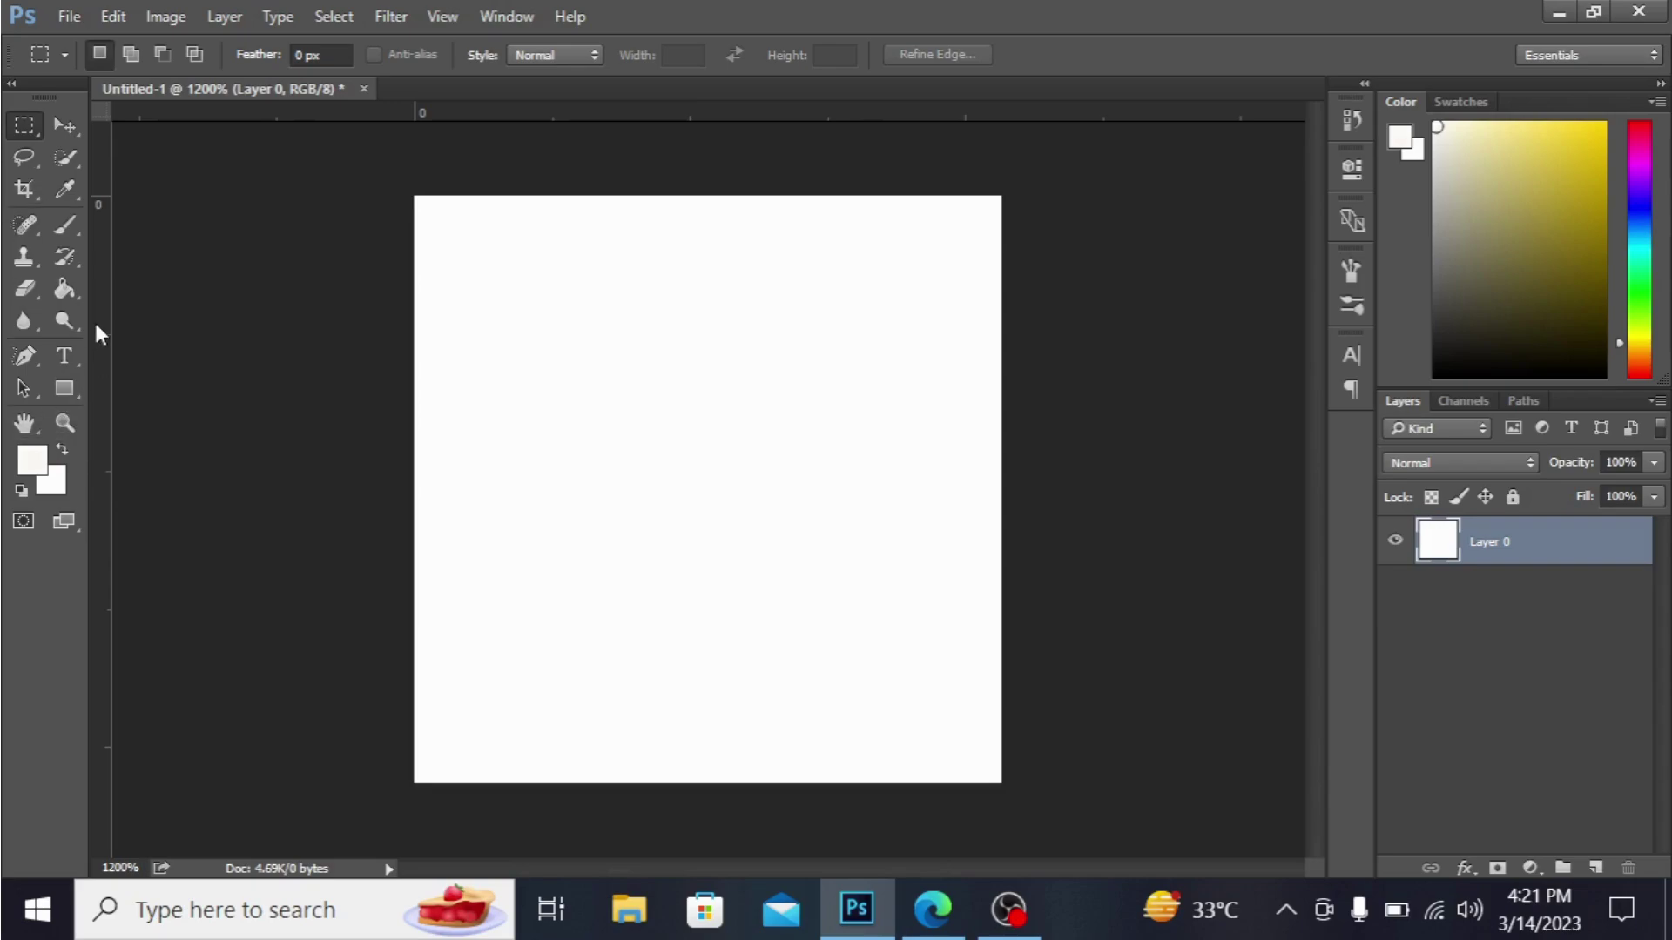
key(ctrl+r)
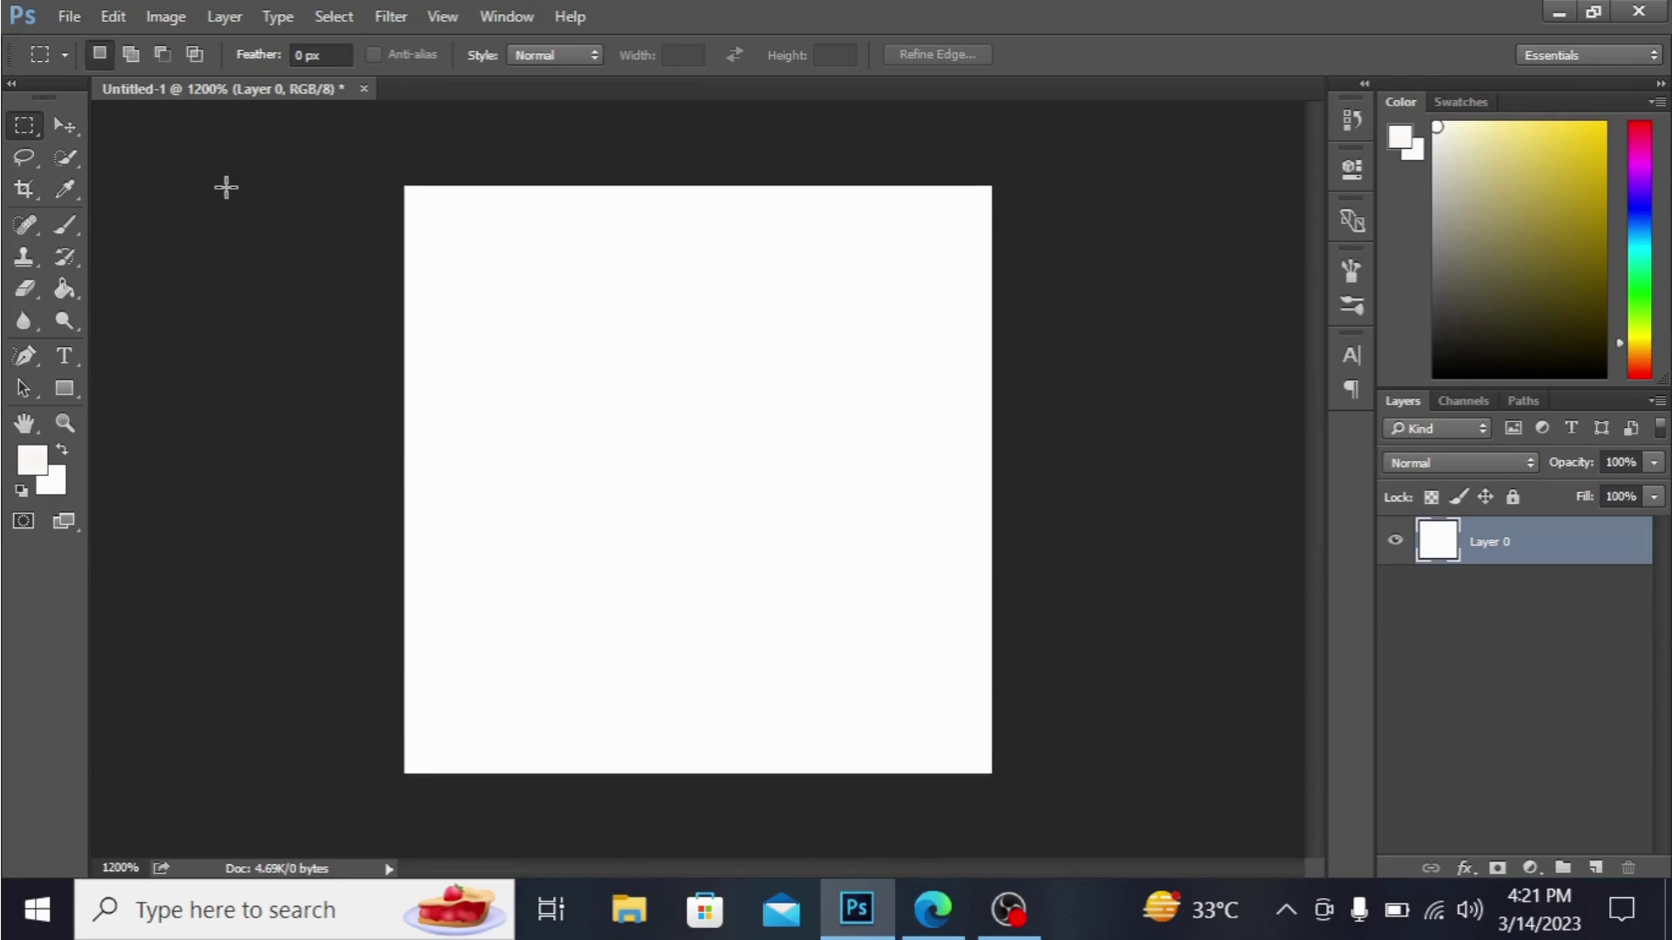
key(ctrl+r)
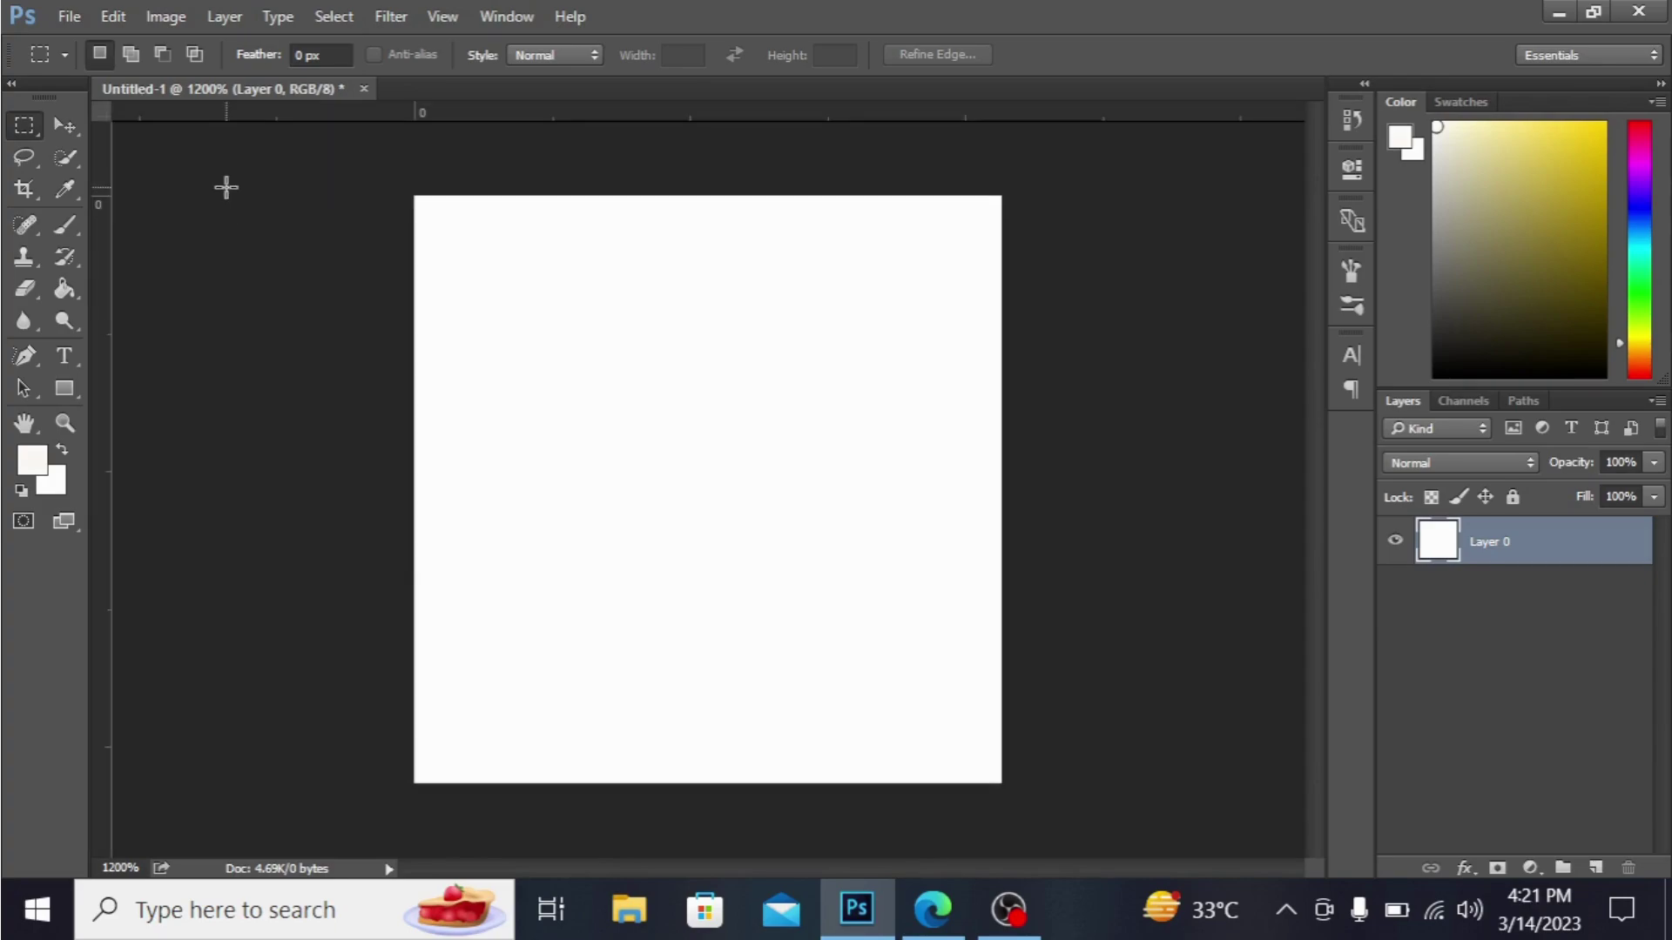
Drag a vertical guide to the canvas centre (X 0.067 in), checking it with a test rectangle
click(65, 126)
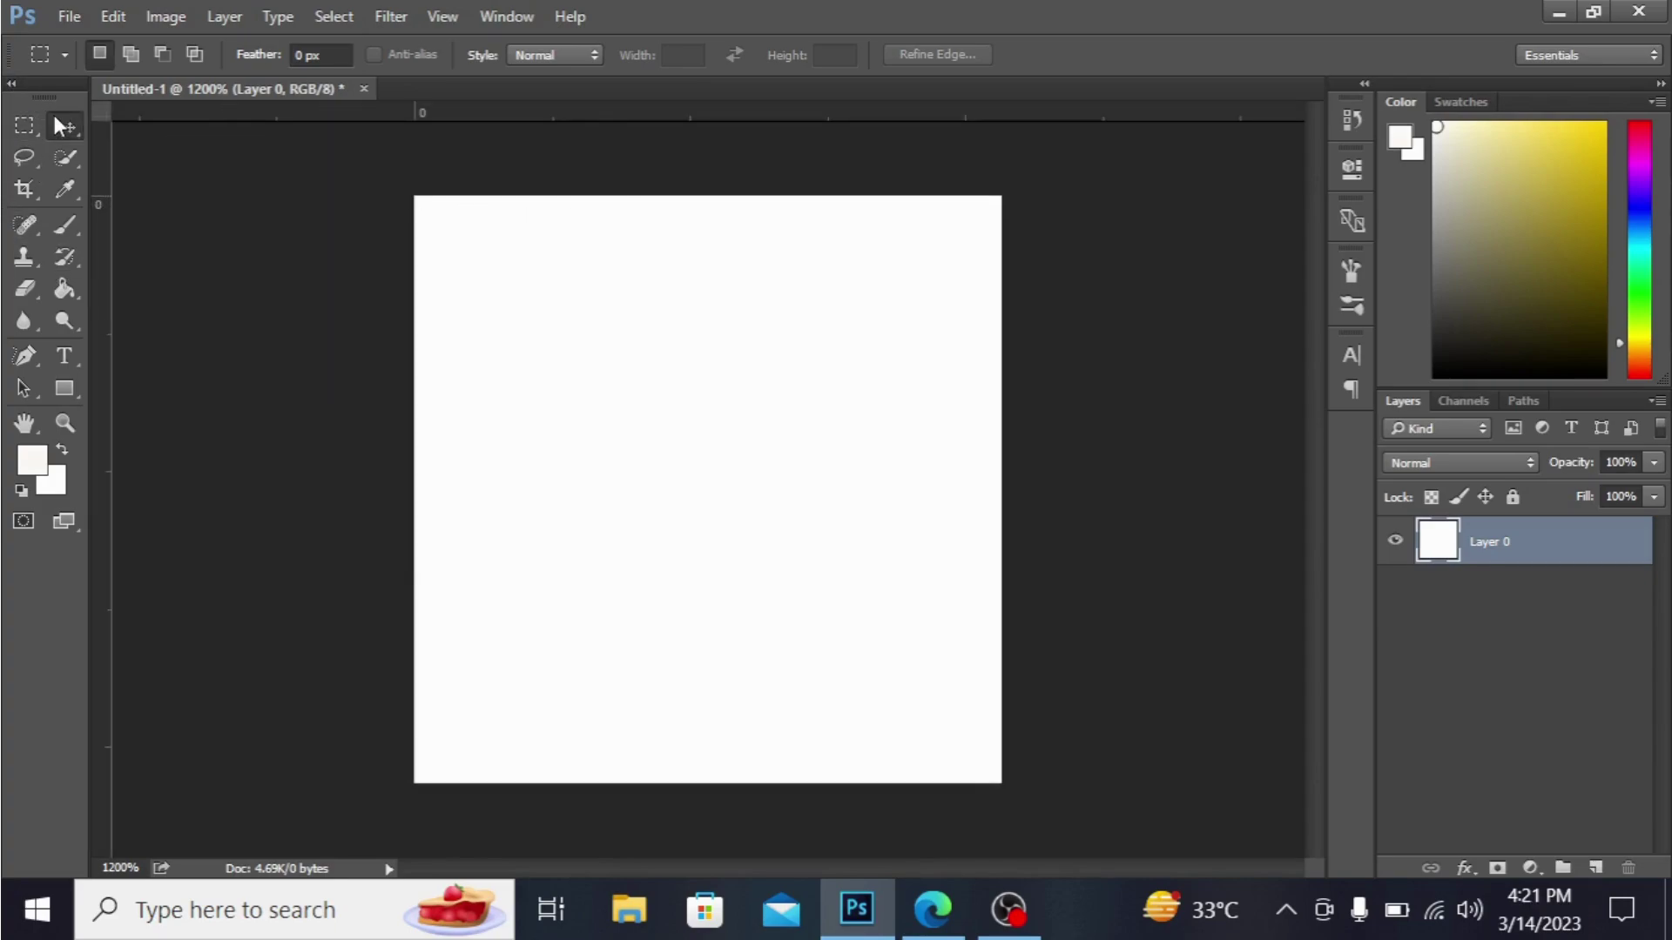
drag(104, 254, 724, 298)
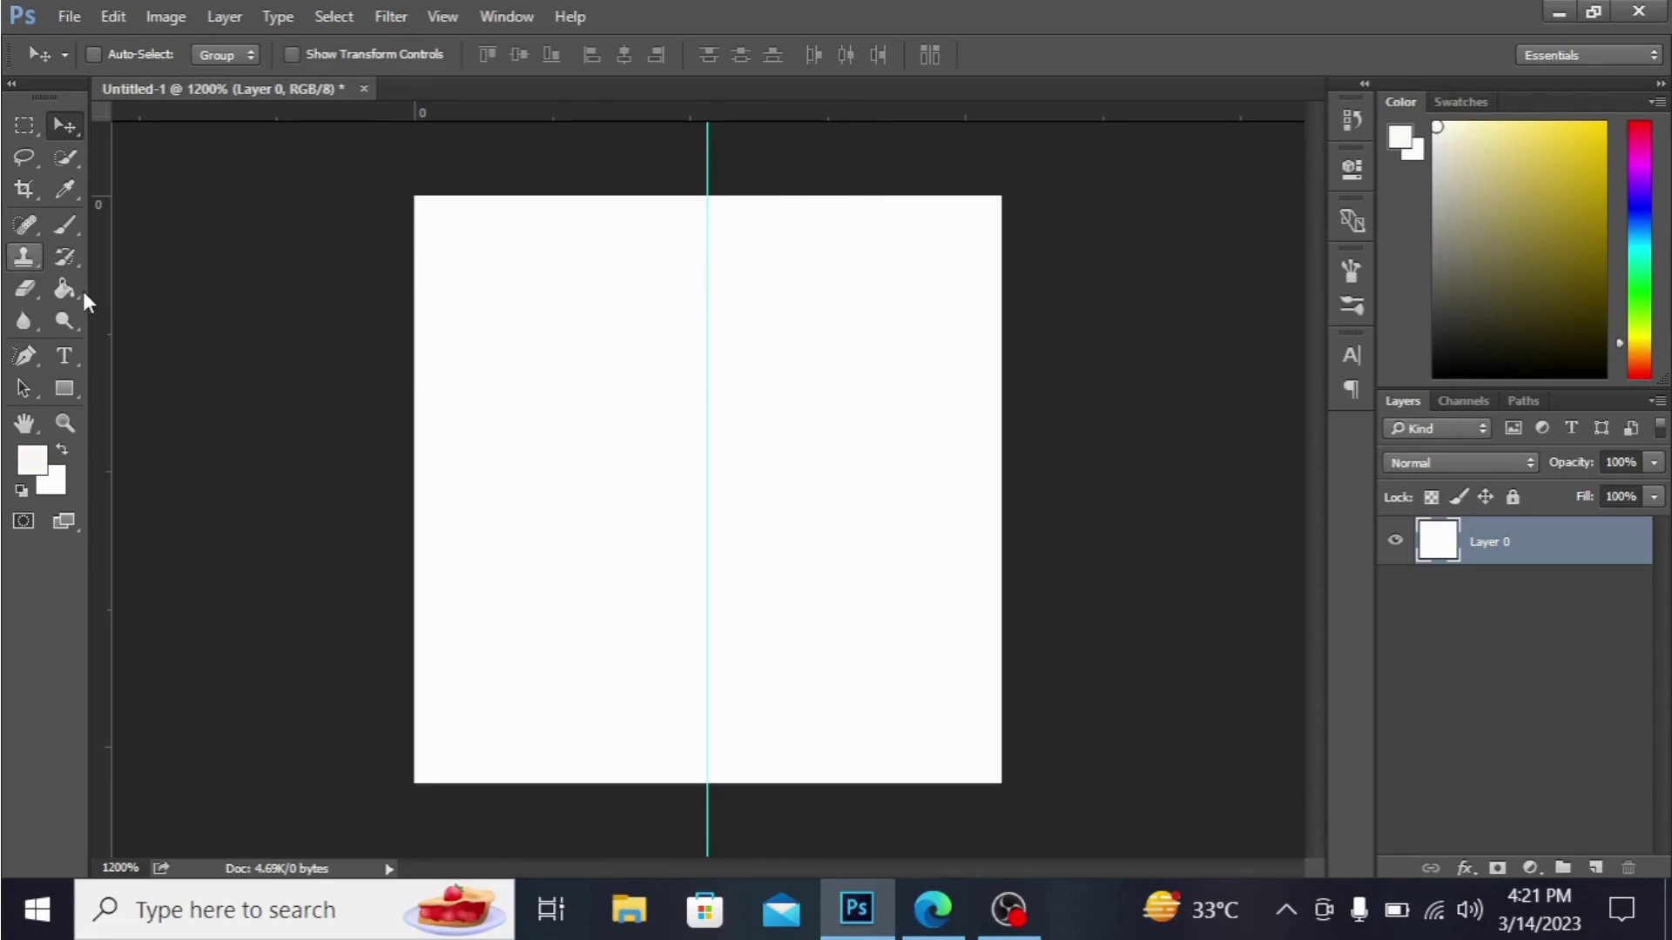
click(65, 389)
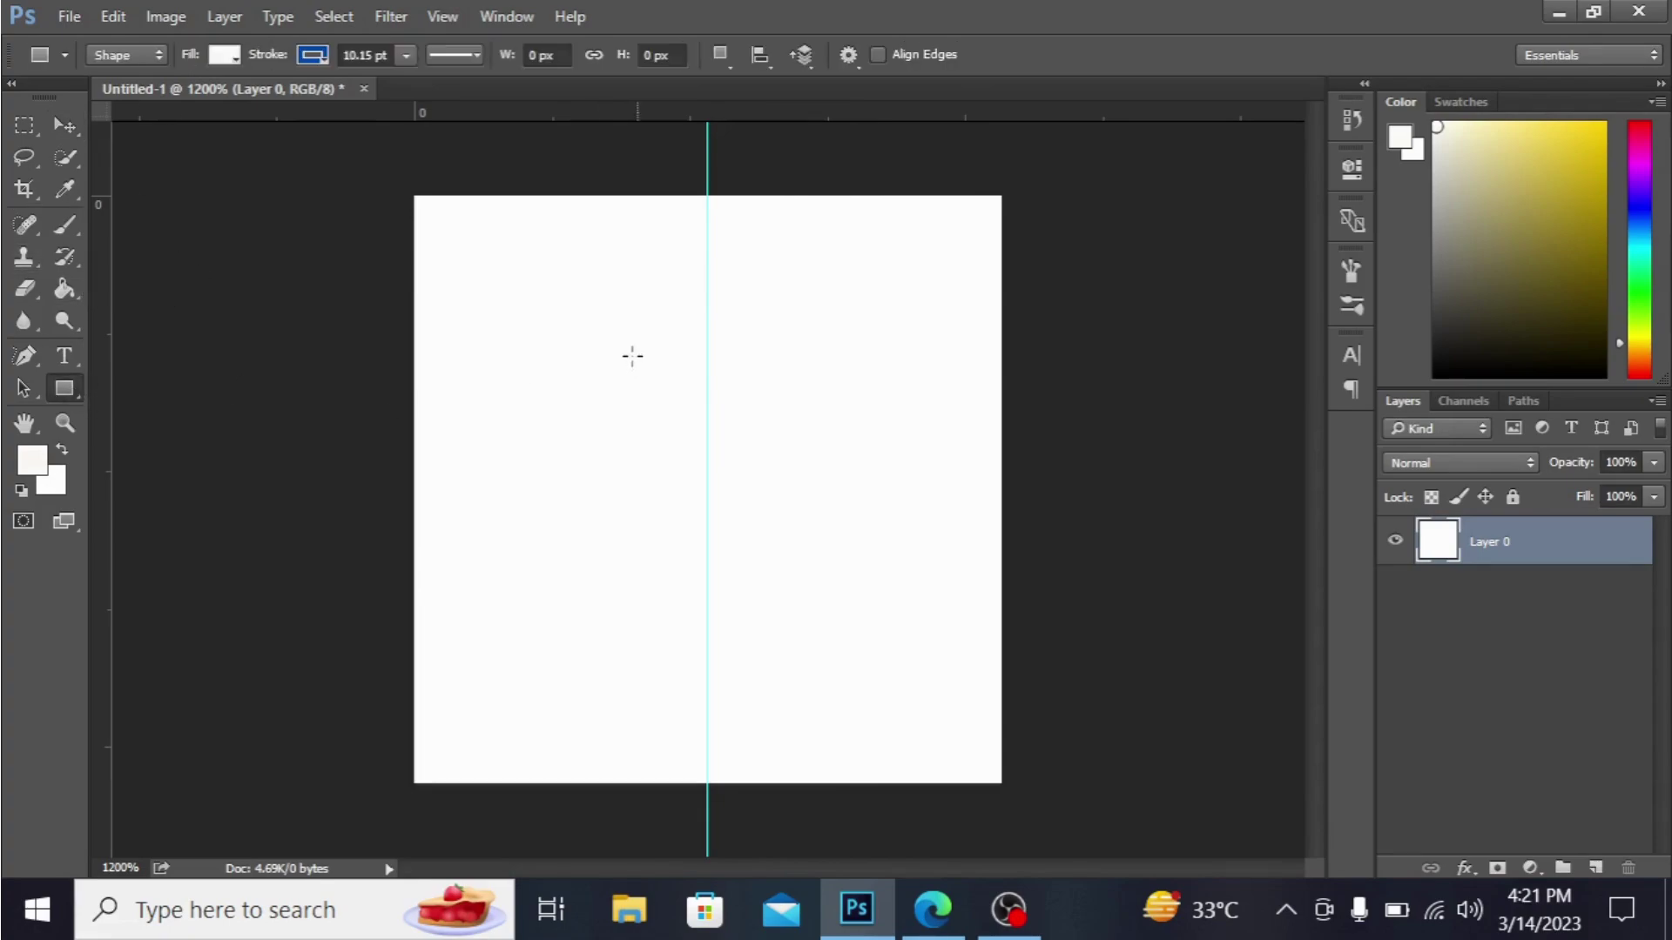
drag(635, 269, 782, 666)
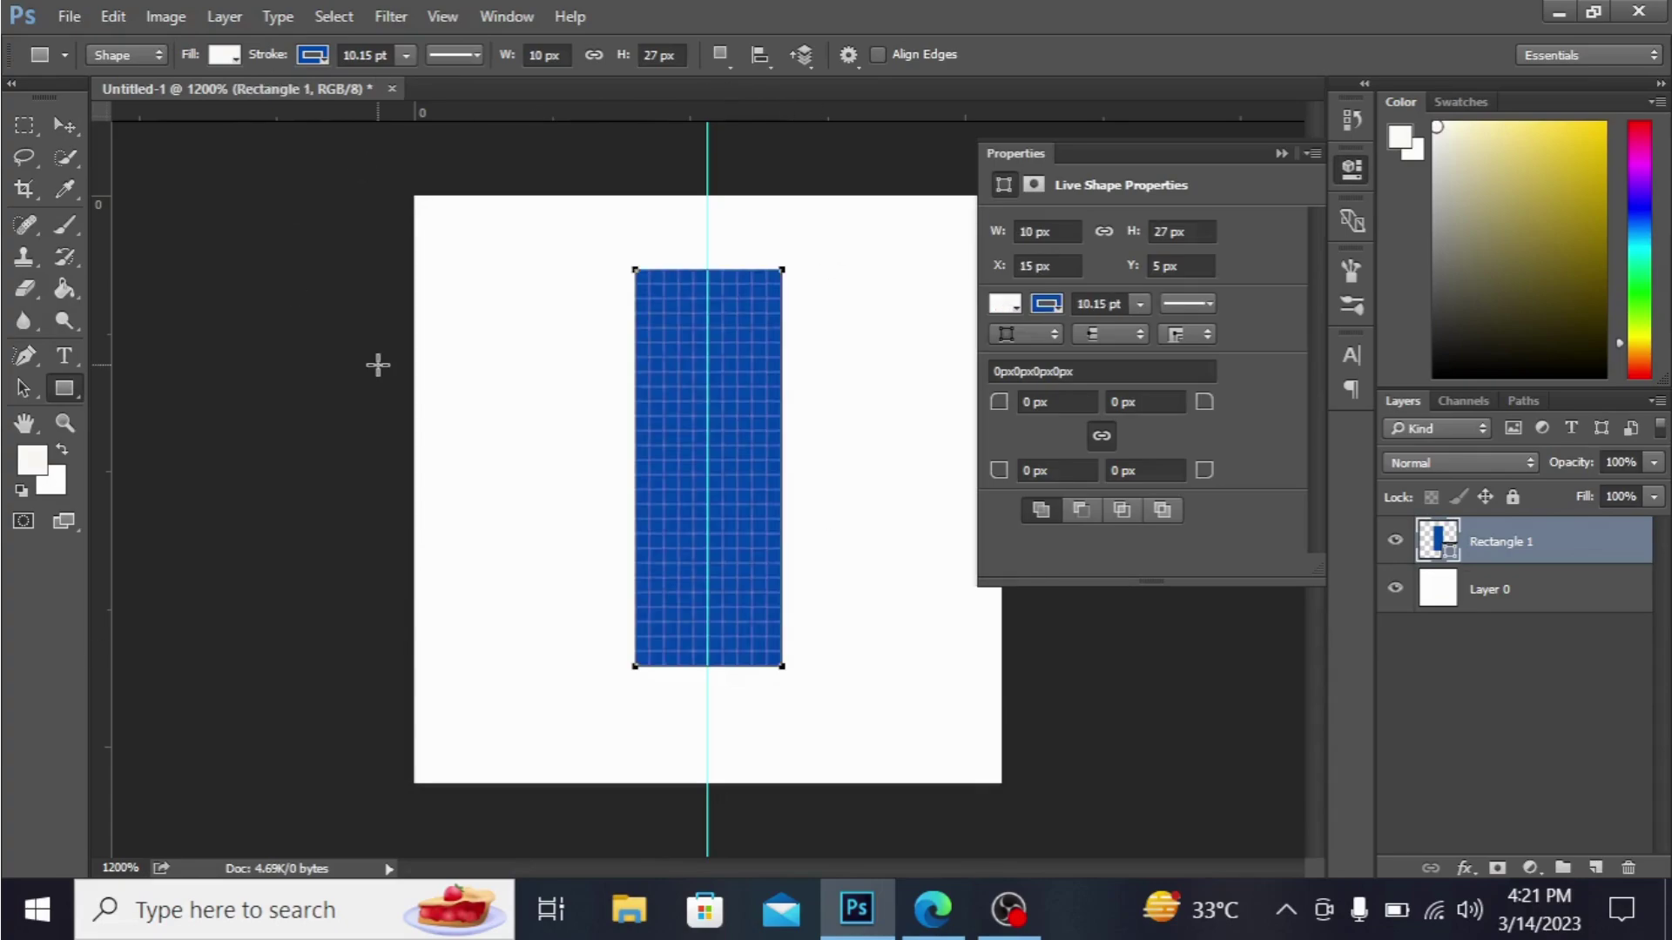
click(59, 124)
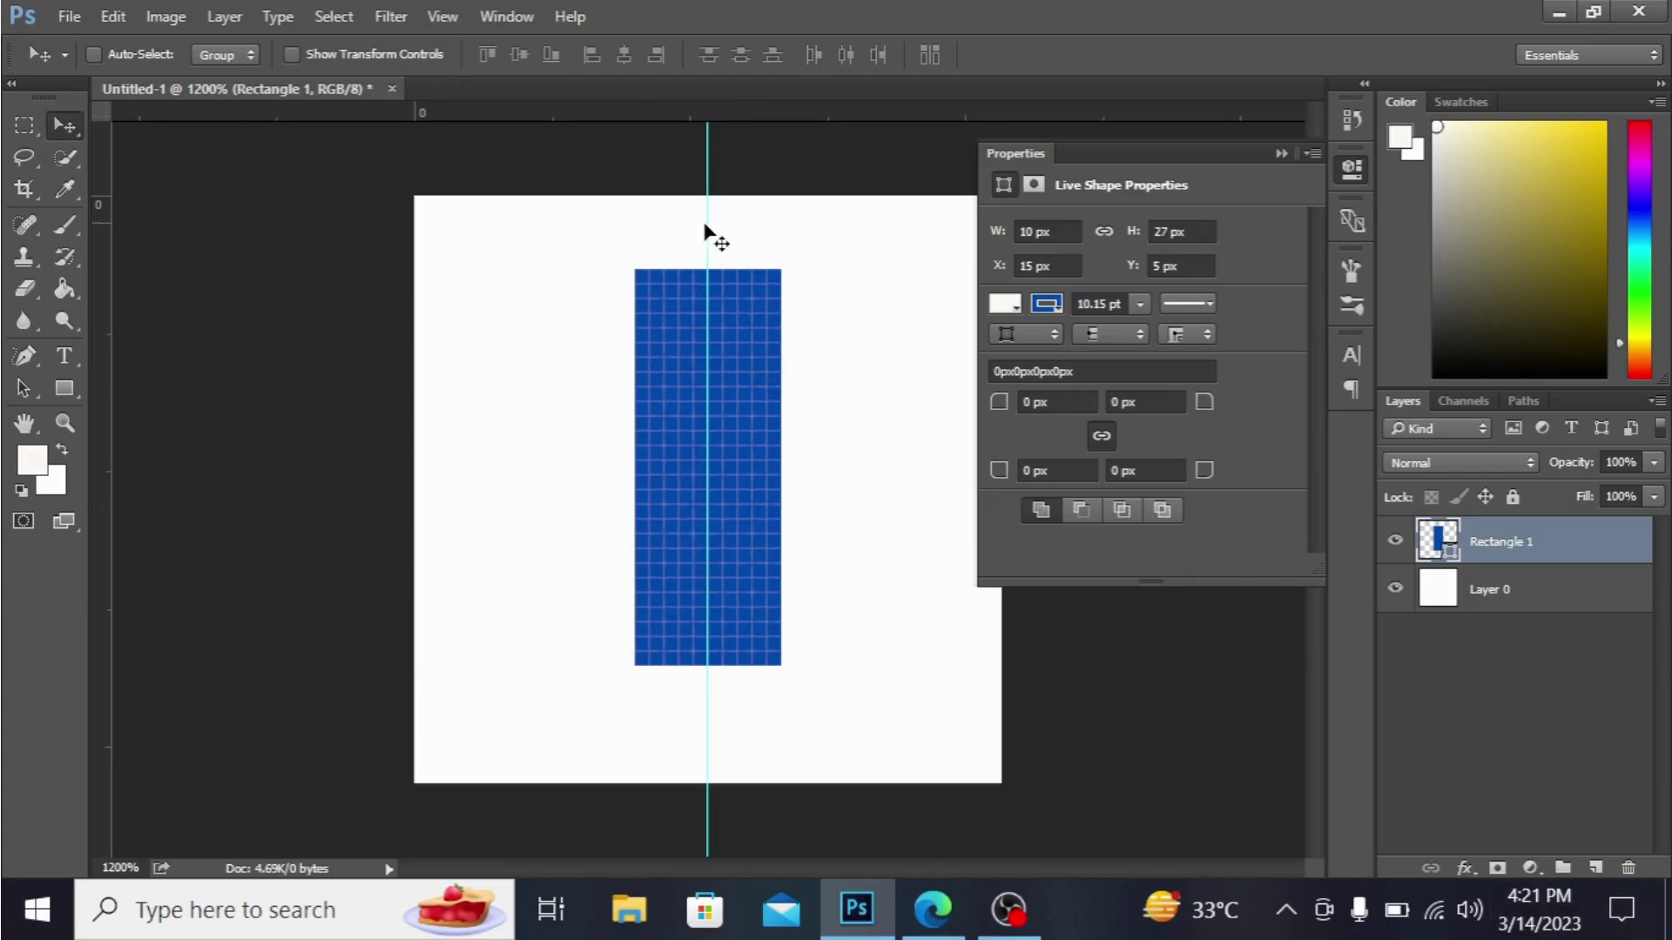
drag(706, 179, 707, 179)
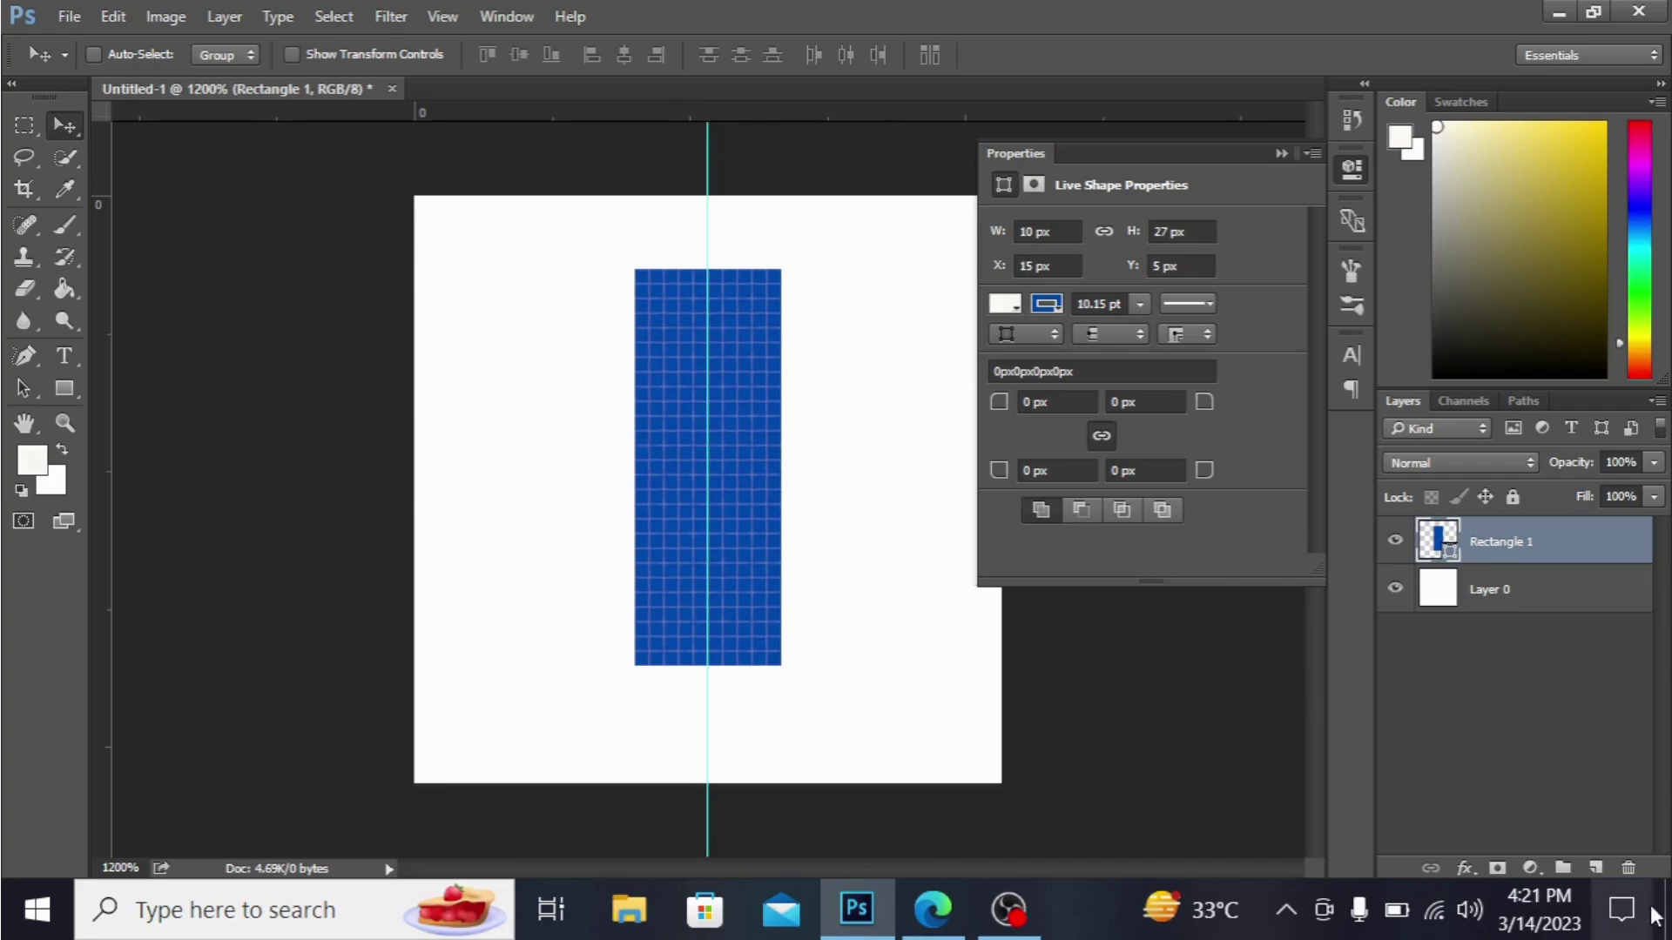
Delete the test Rectangle 1 shape layer, leaving only Layer 0
click(1628, 868)
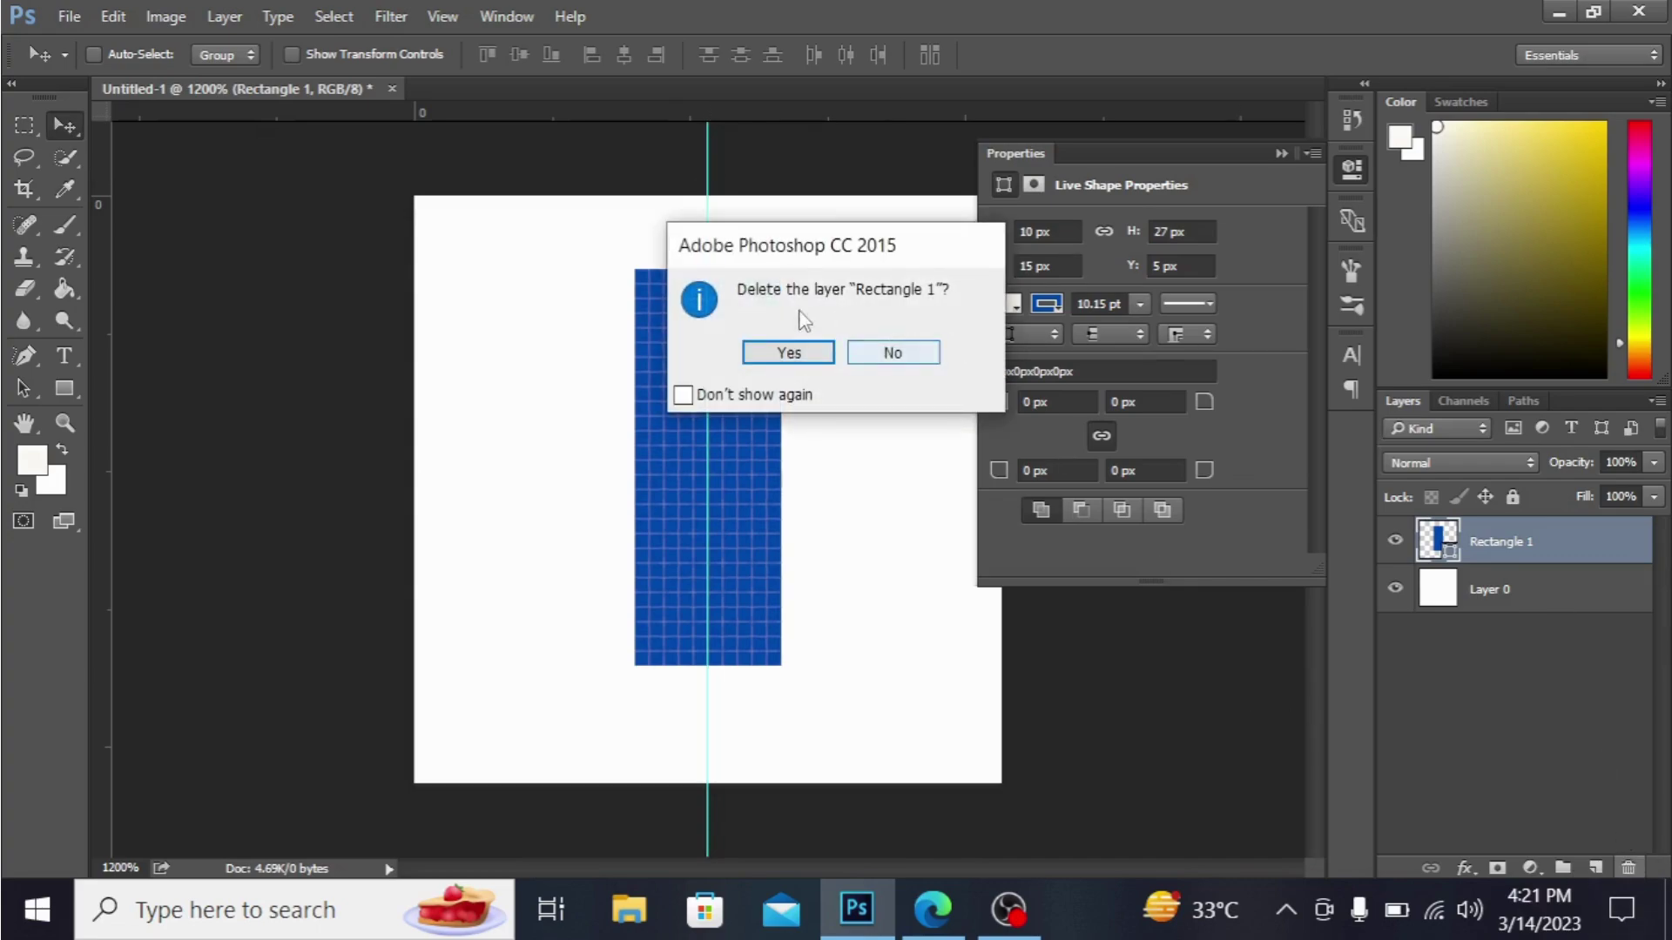
click(784, 355)
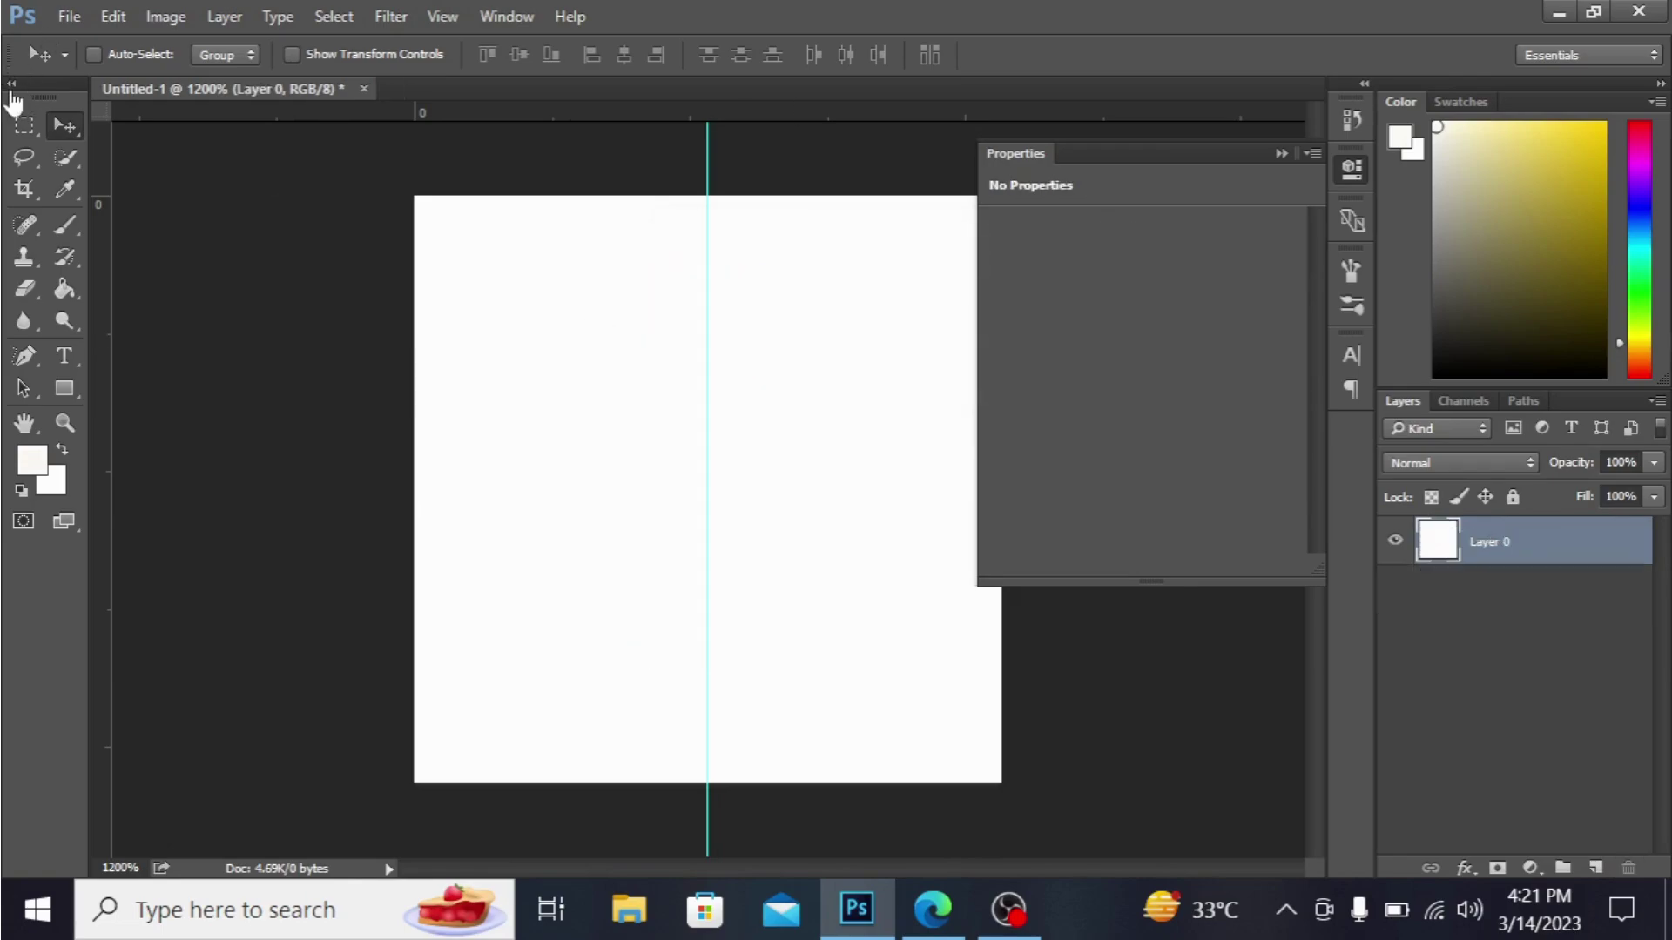
click(23, 126)
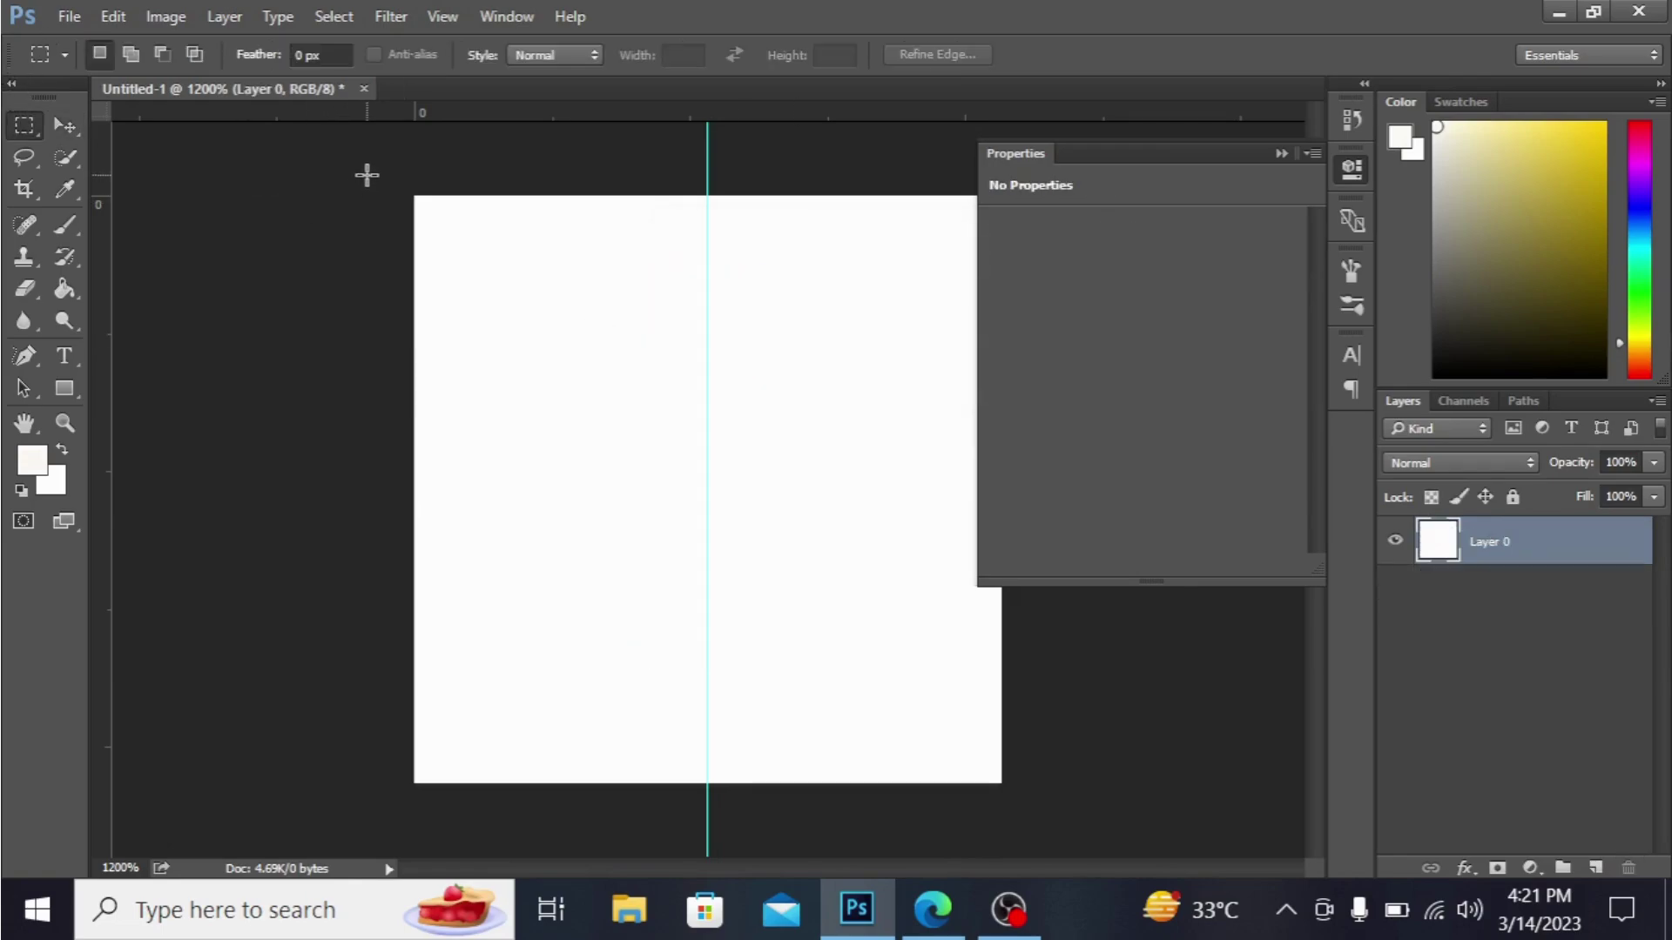
Select the left half of the canvas and fill it with solid colour #4012ed
drag(366, 175, 717, 821)
right_click(571, 430)
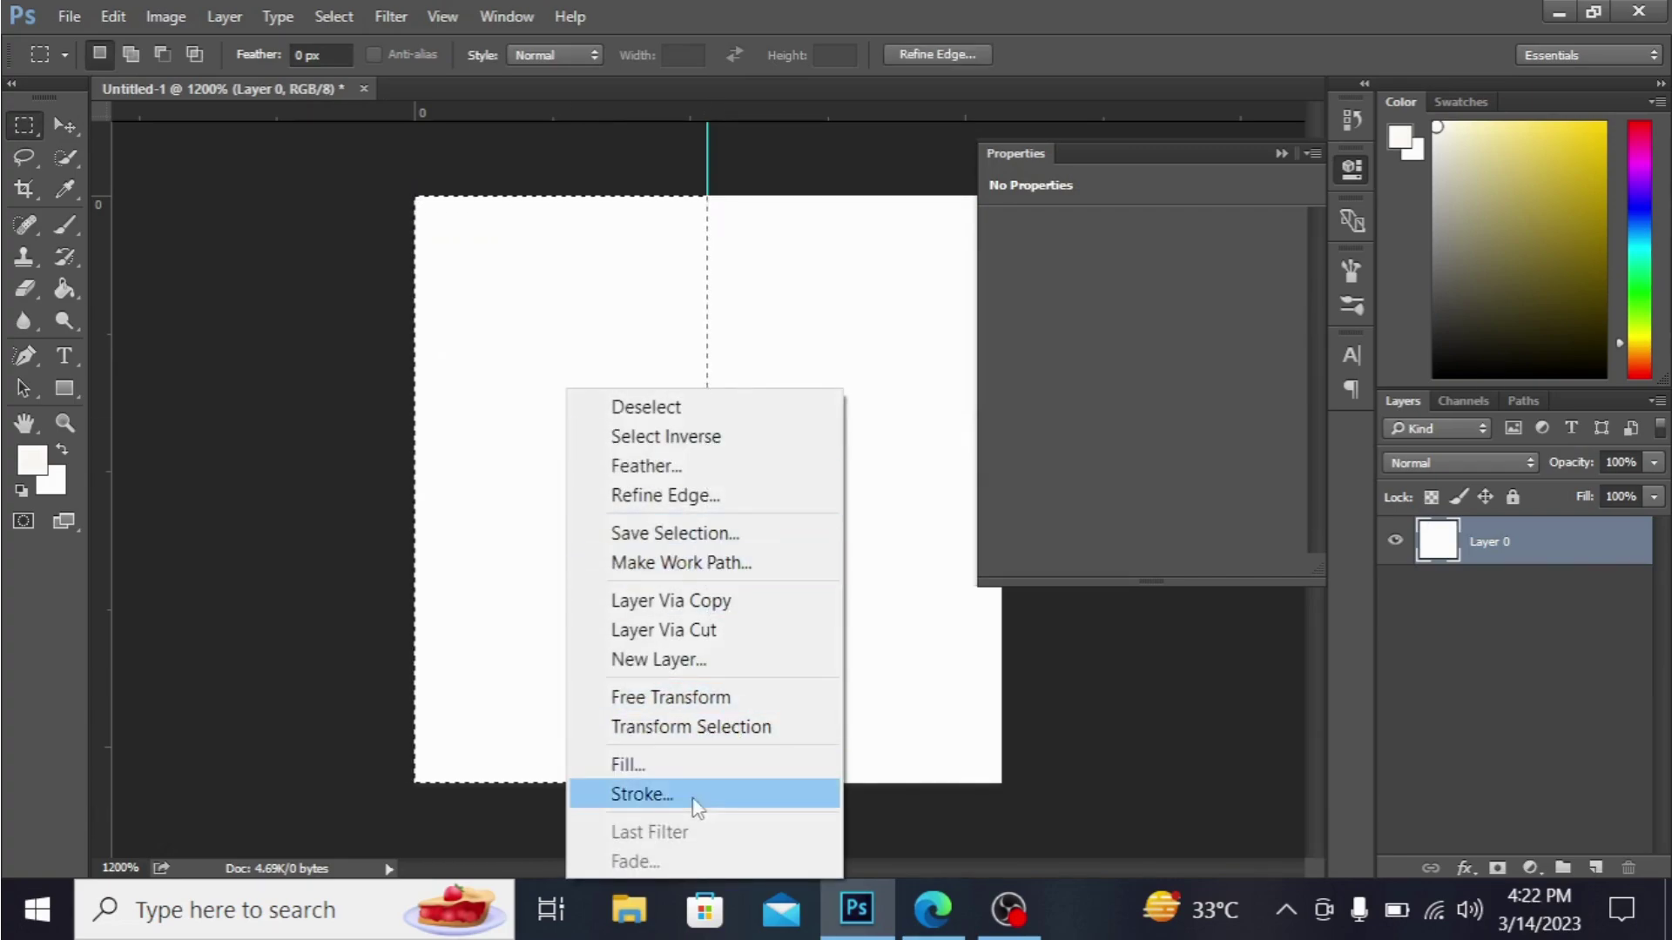
click(692, 768)
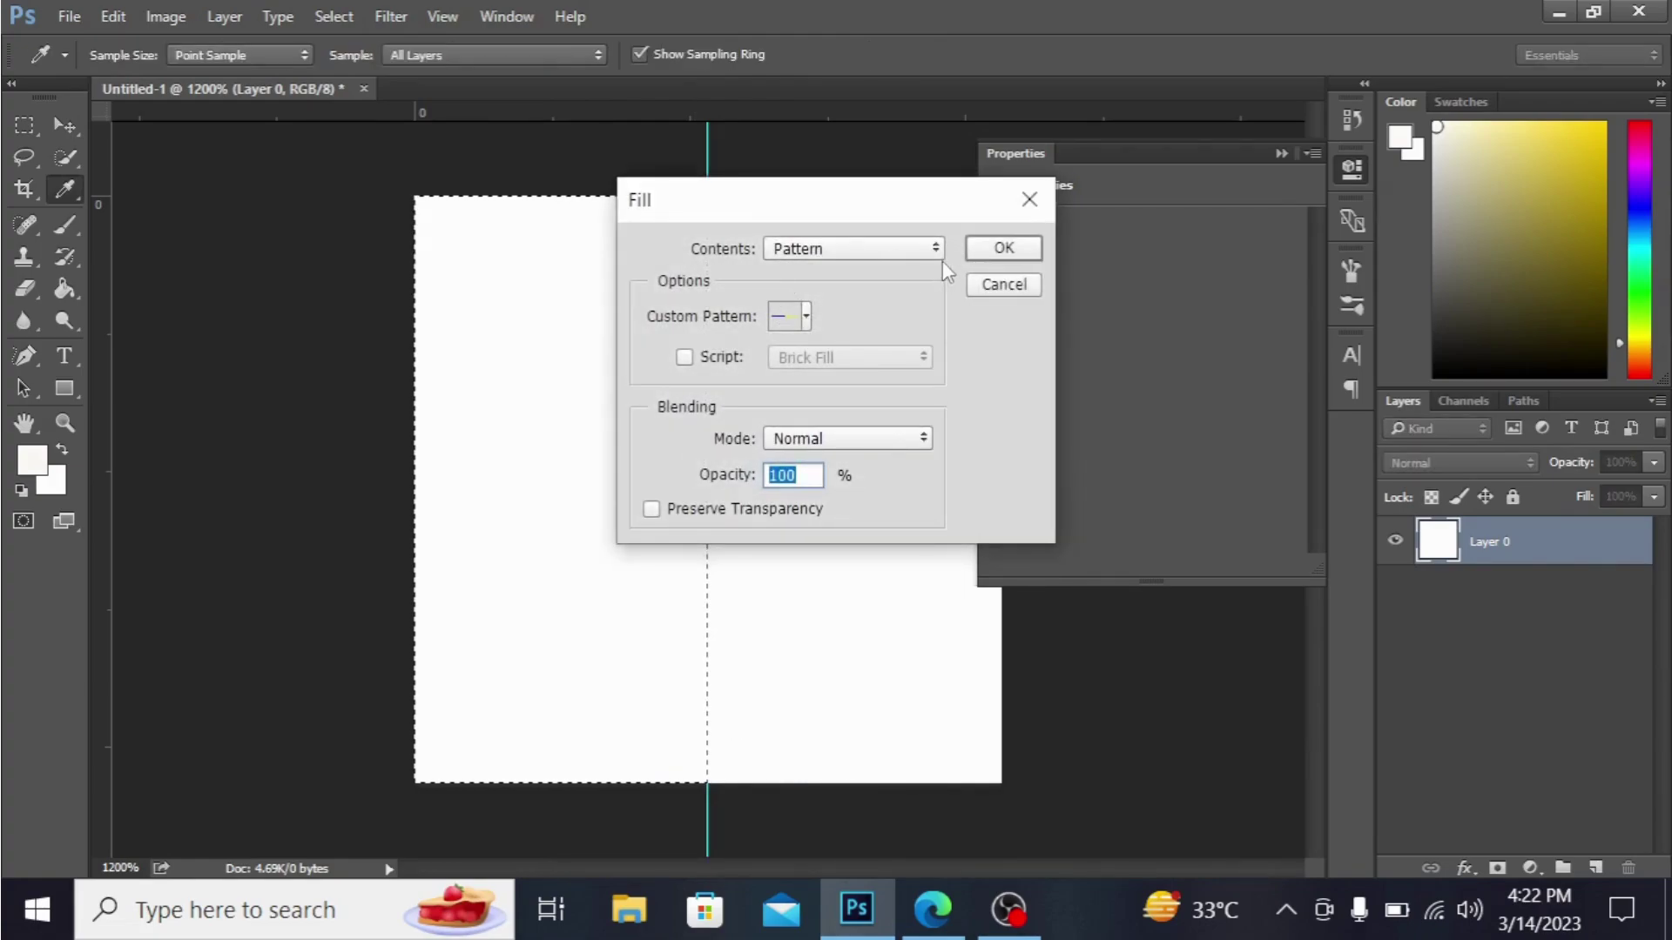
click(930, 251)
click(869, 310)
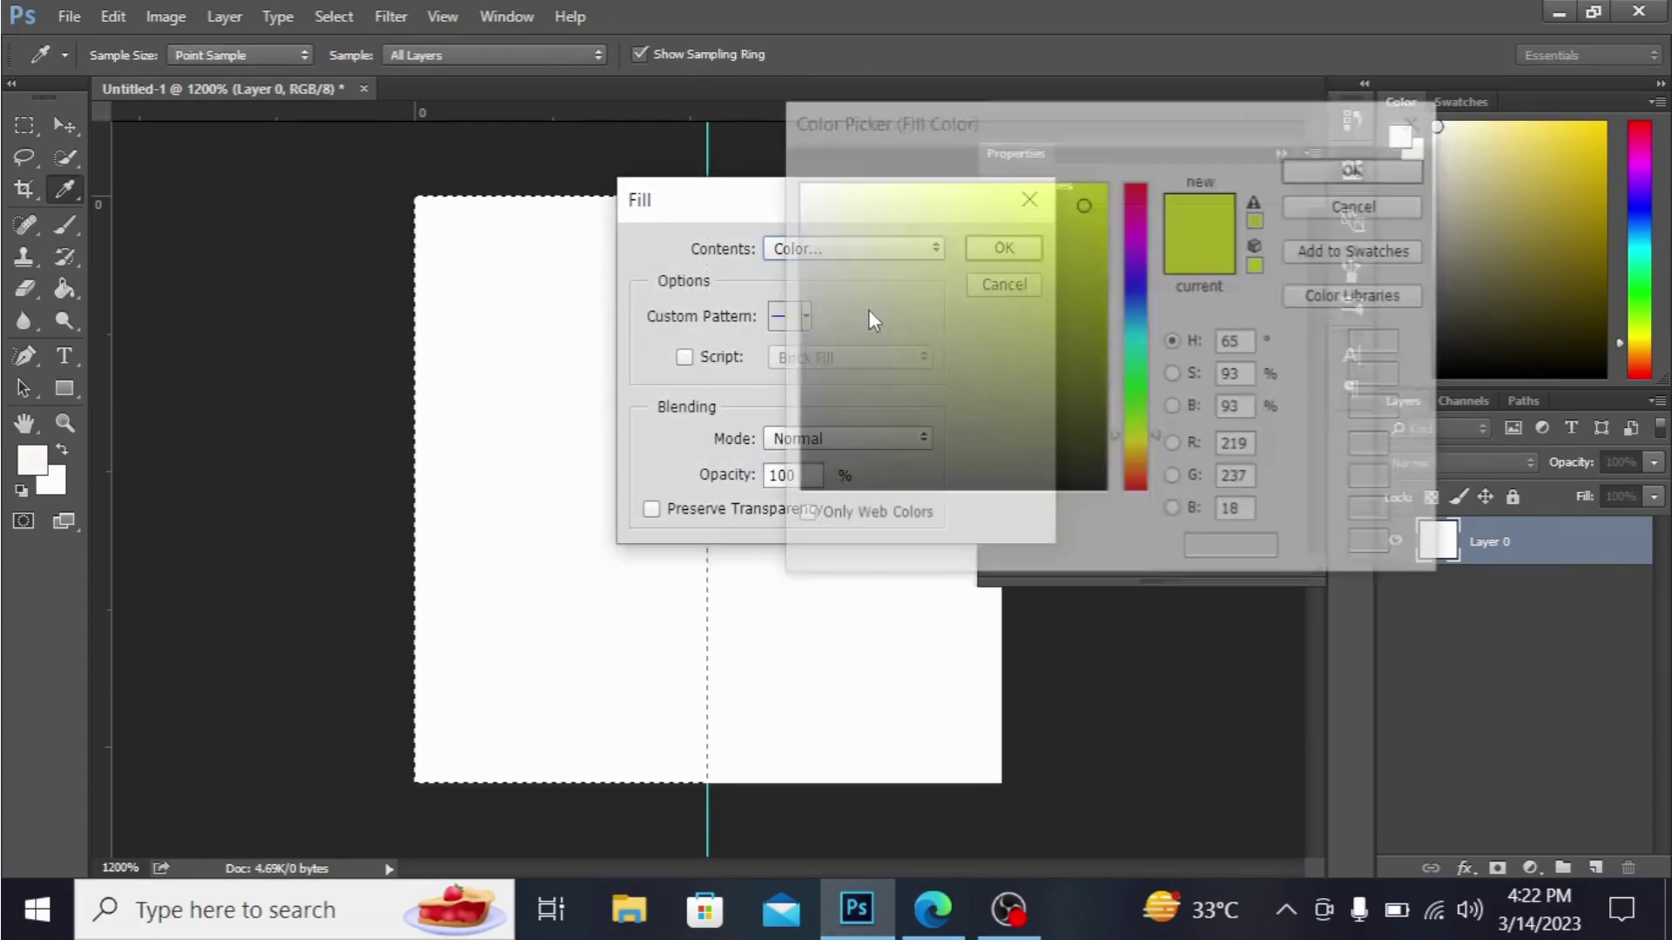
click(1135, 274)
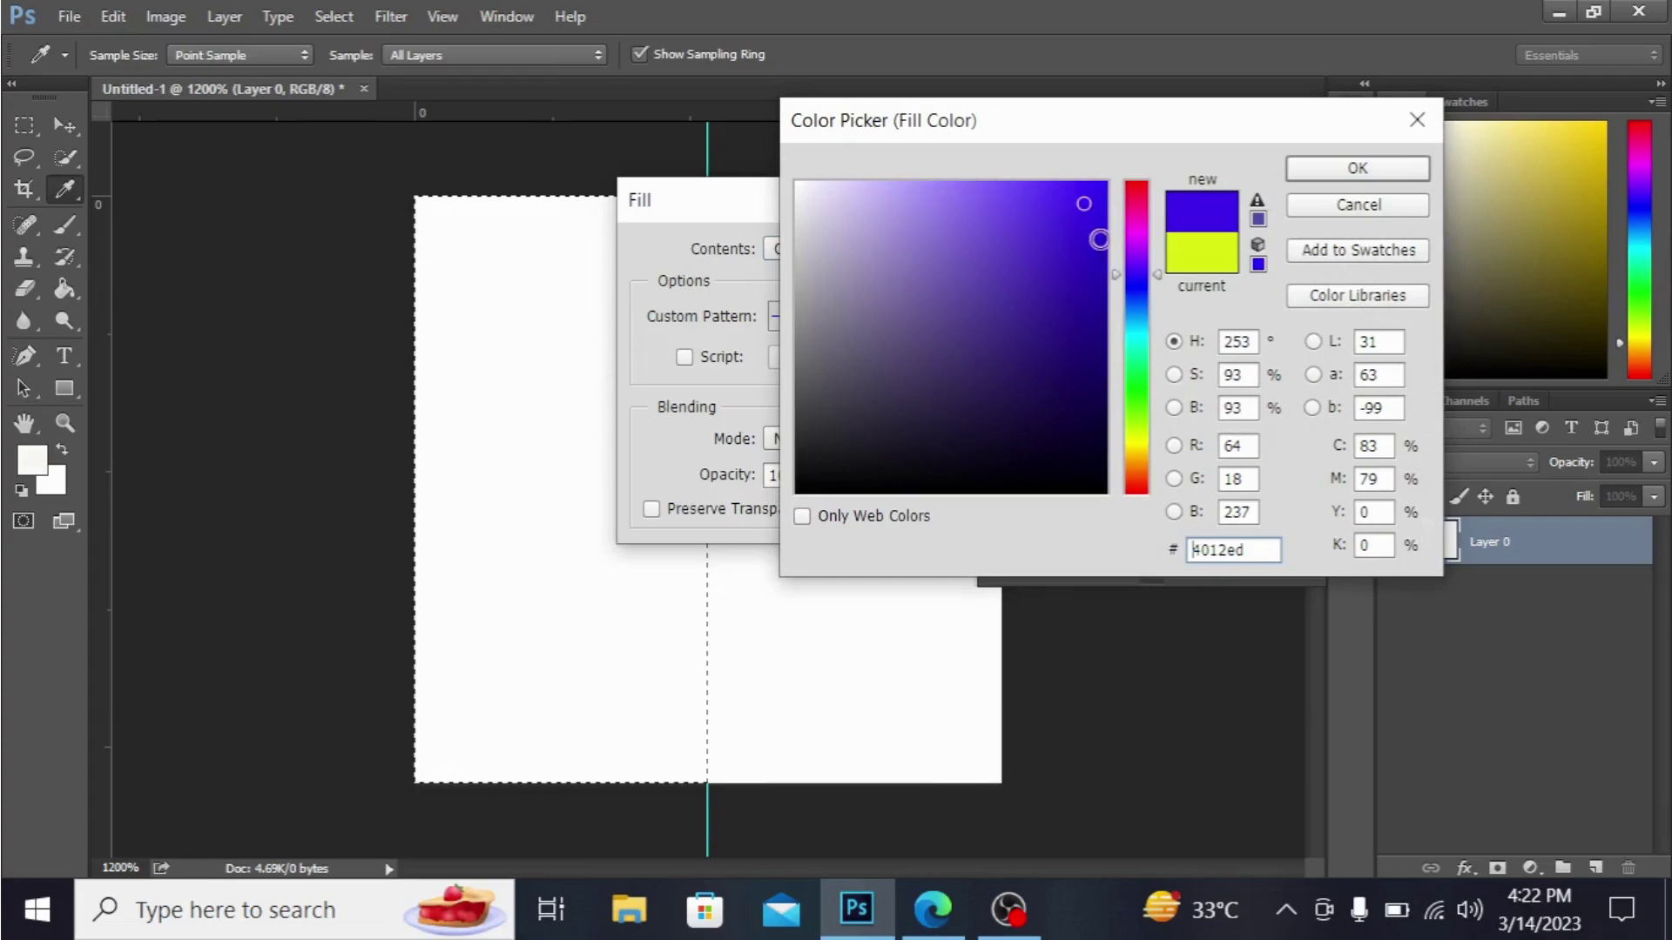
click(1357, 169)
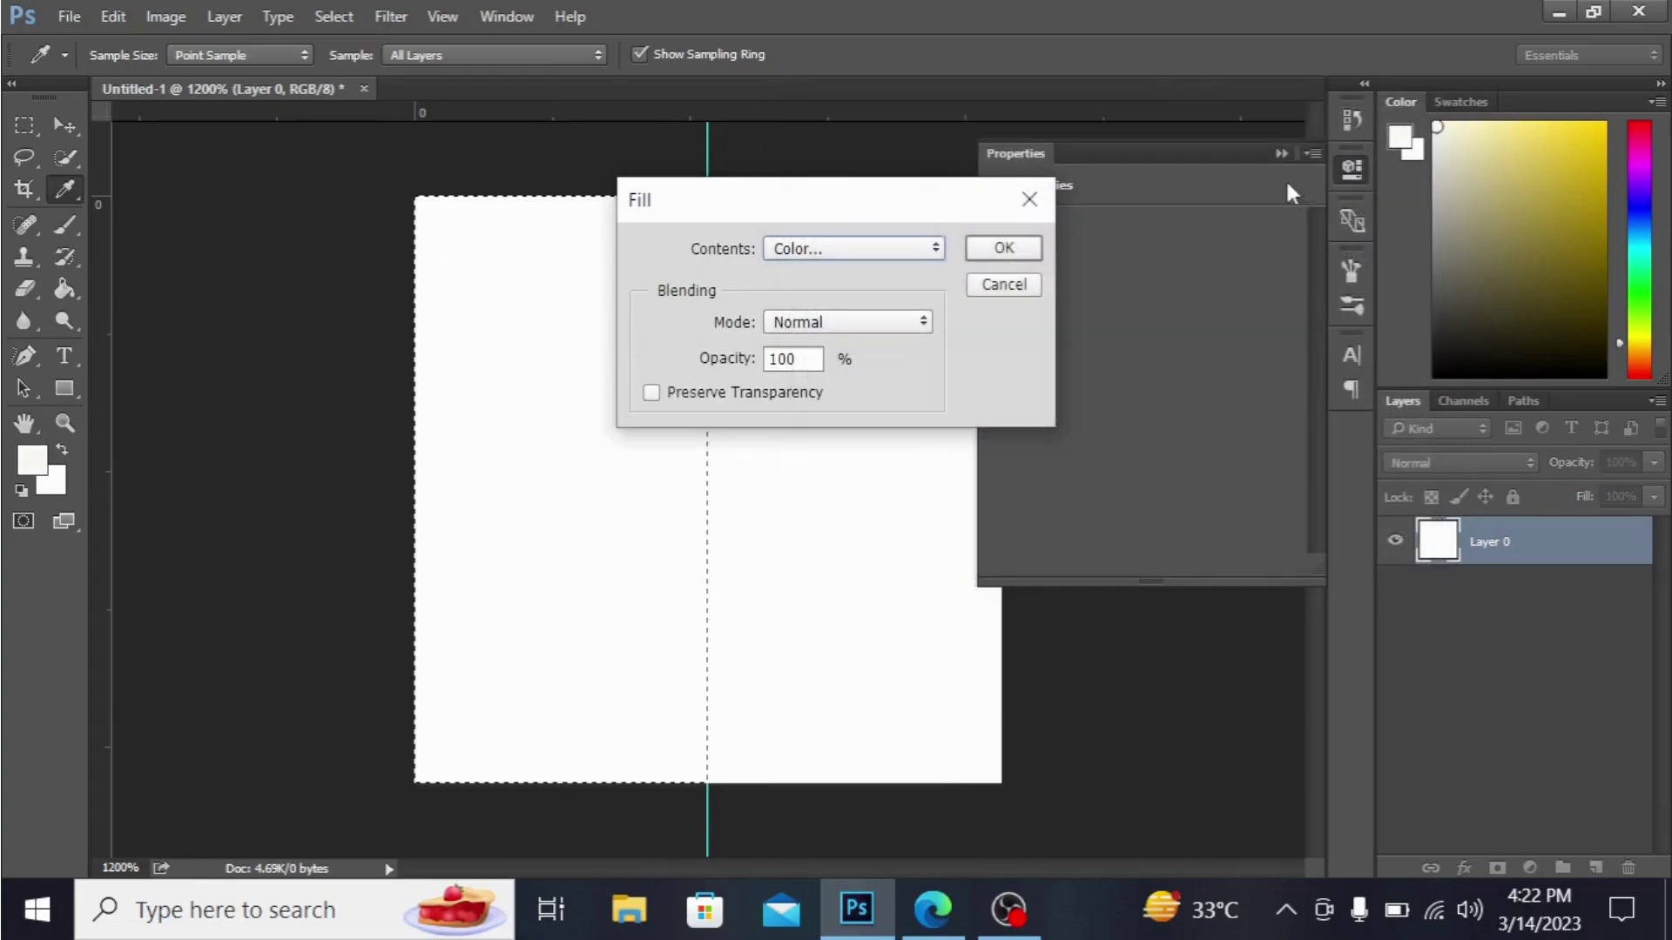
click(1002, 250)
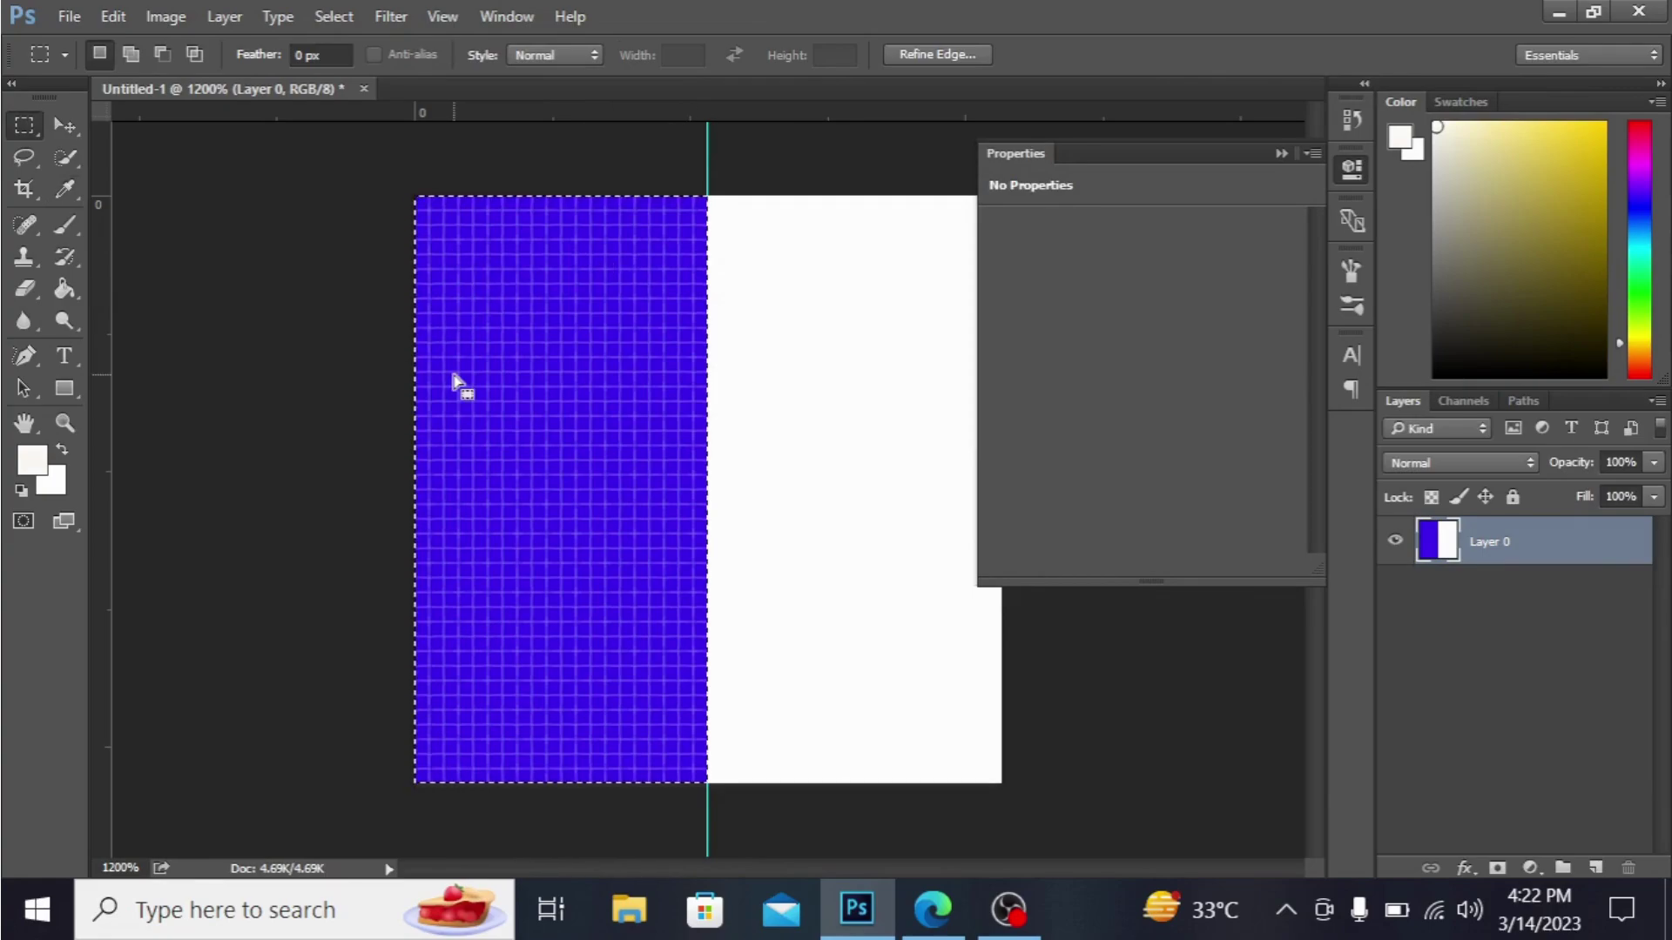
Invert the selection so the white right half is selected
right_click(453, 375)
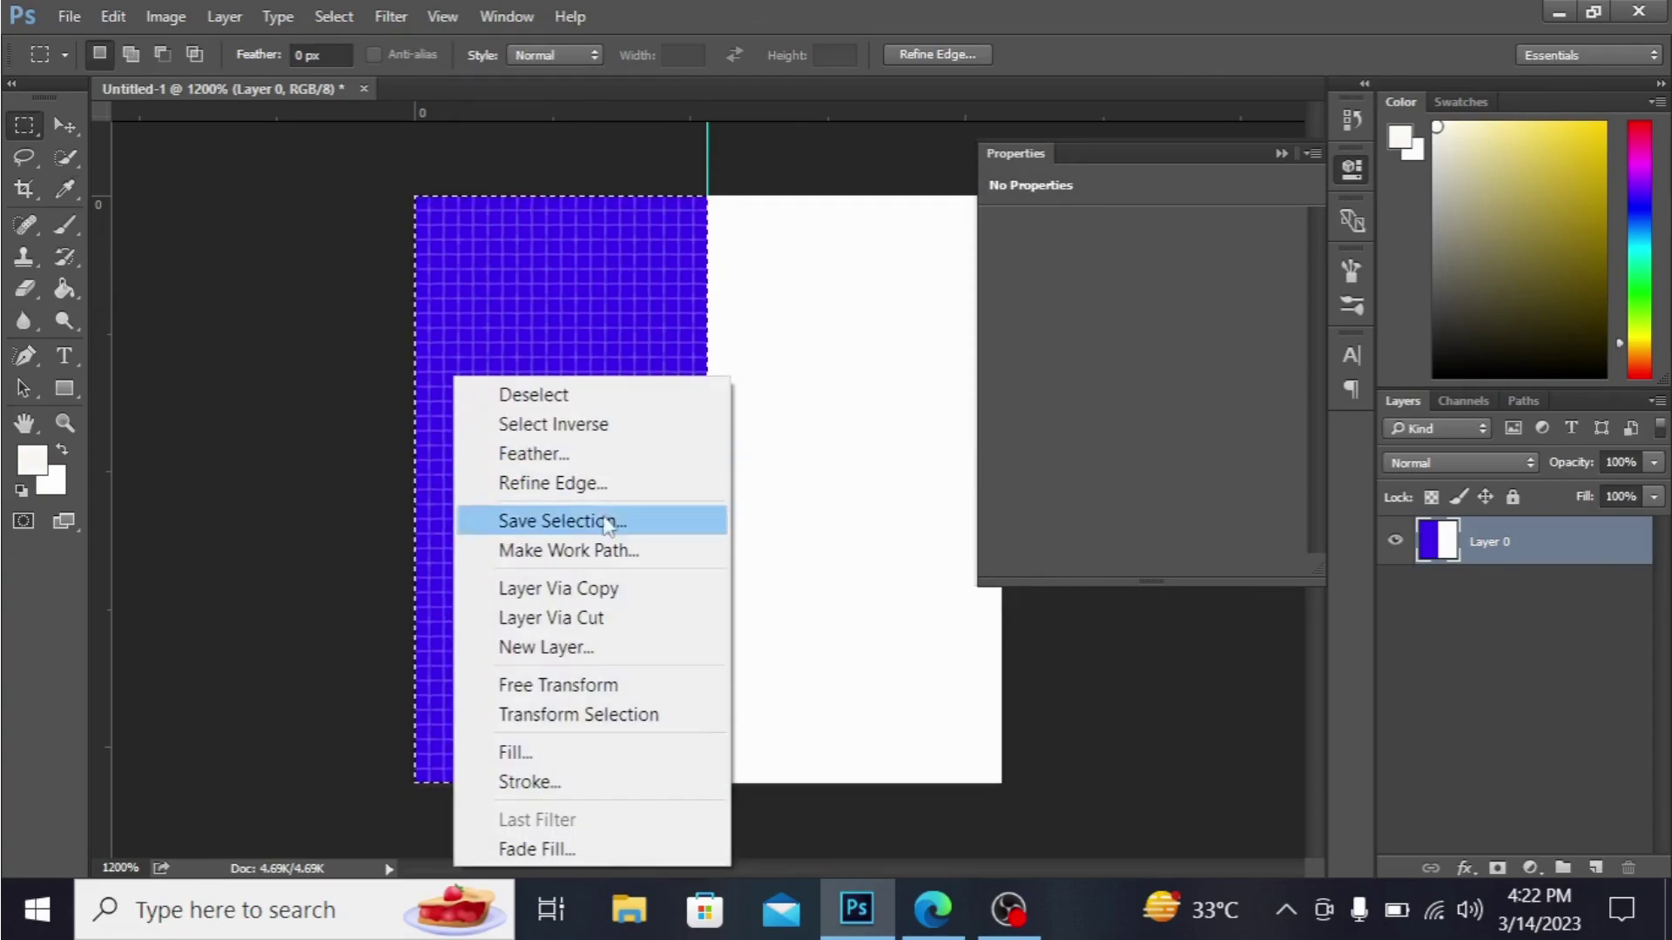
click(557, 424)
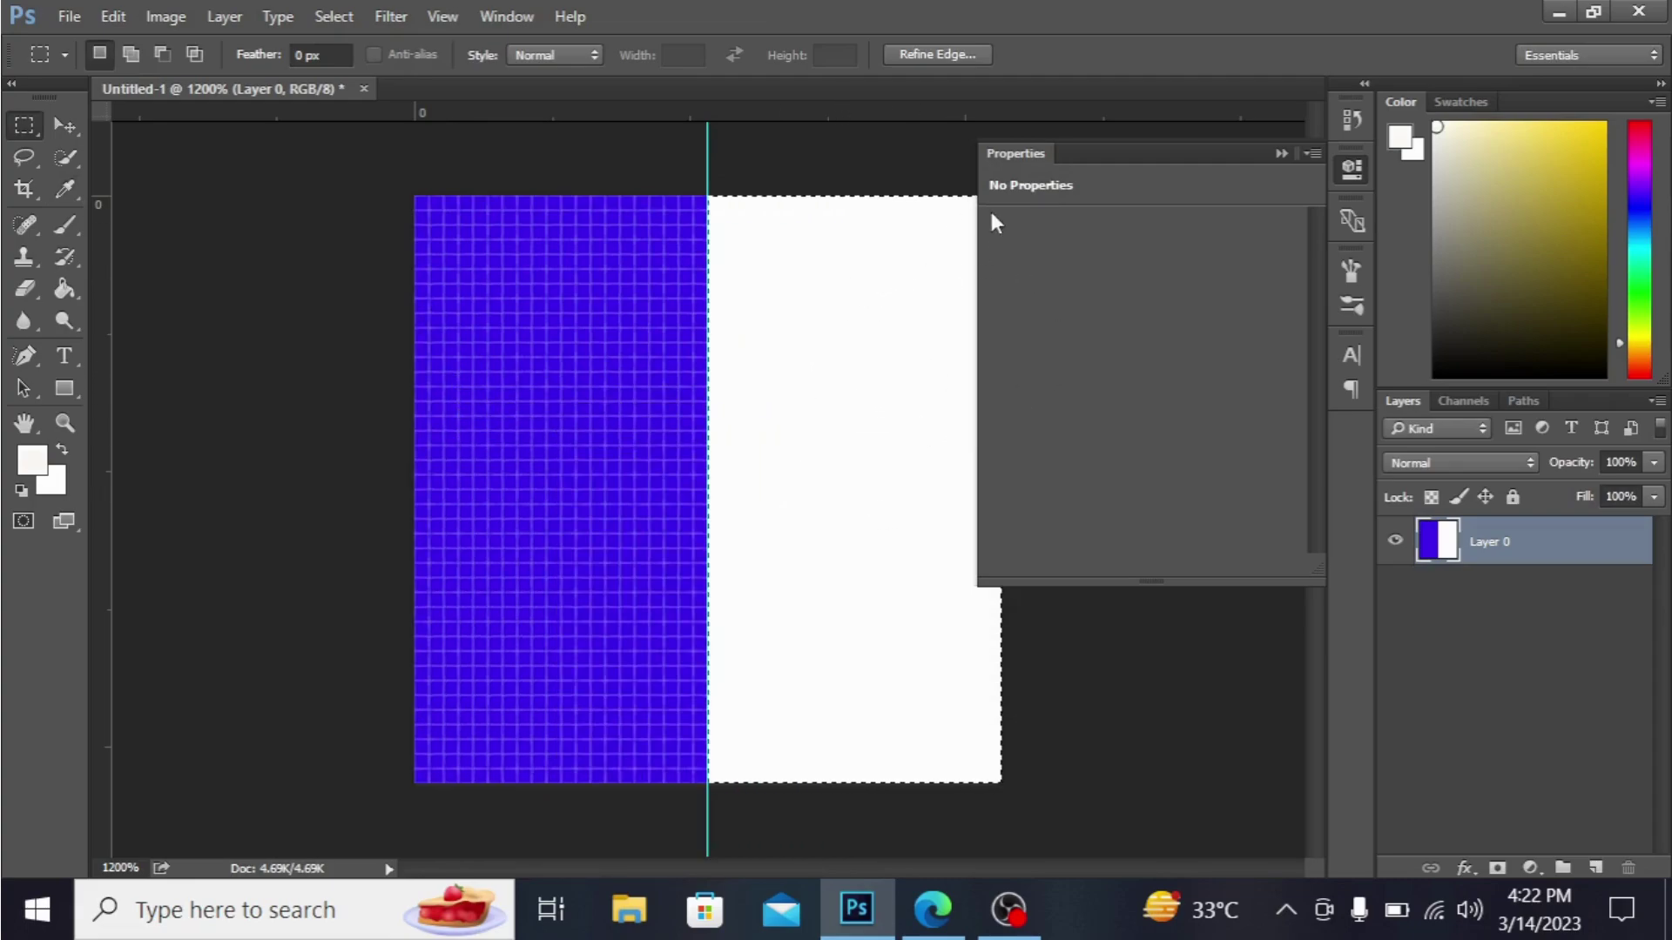
click(1281, 154)
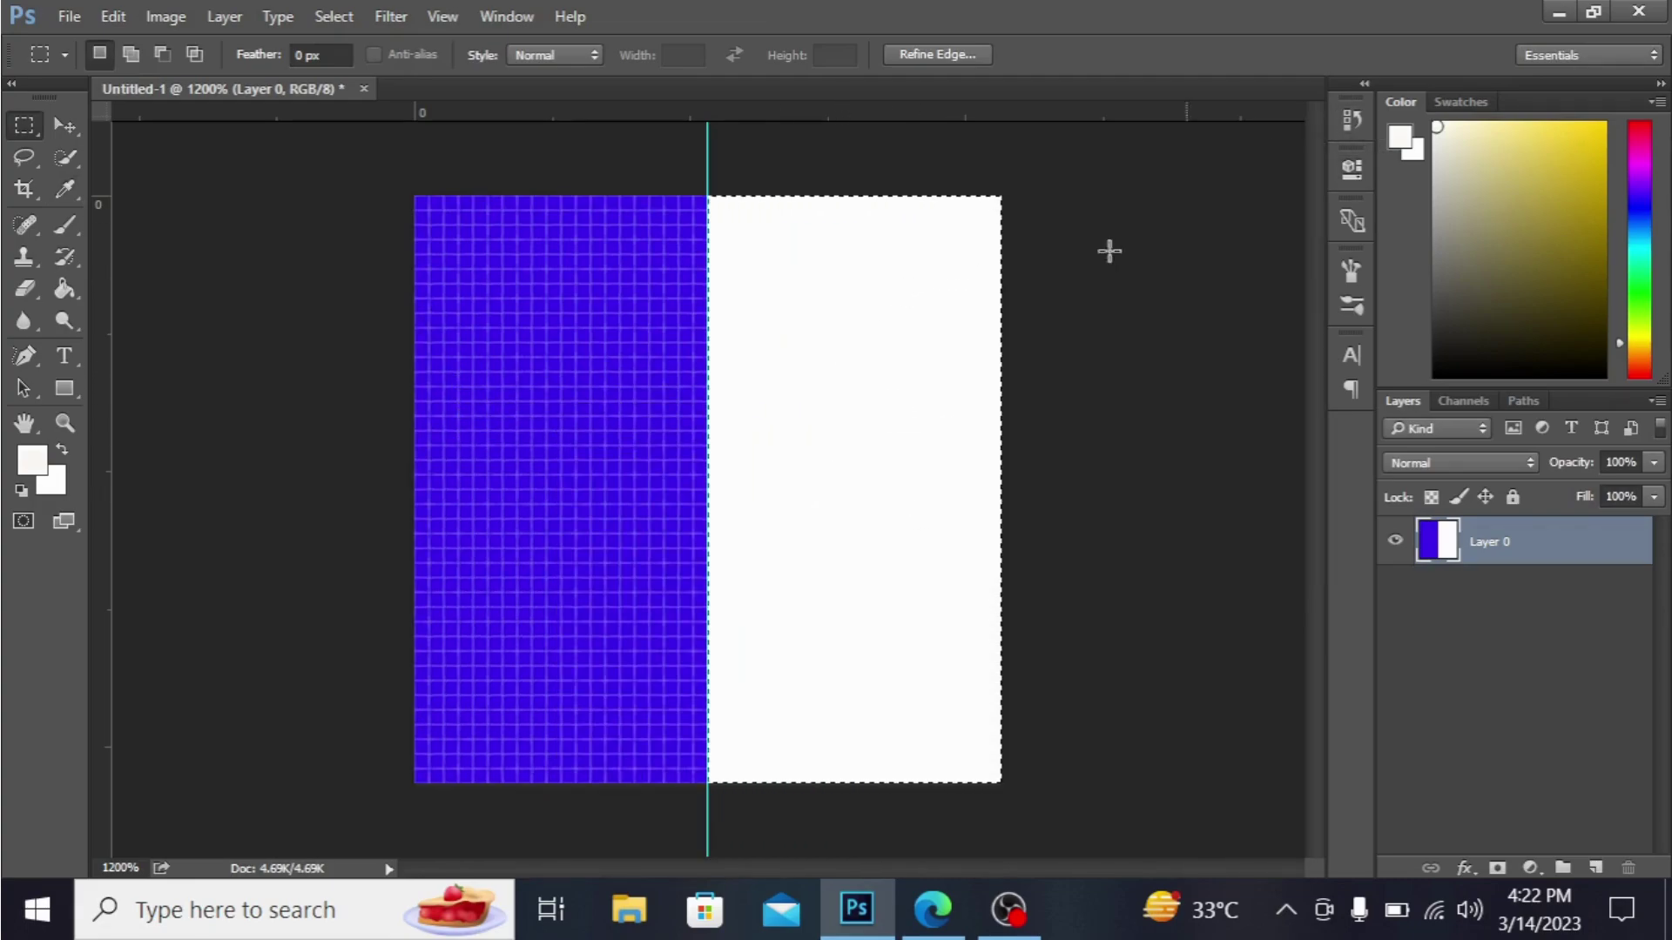
Fill the right half with yellow #edea12, then deselect and hide the guide
right_click(908, 296)
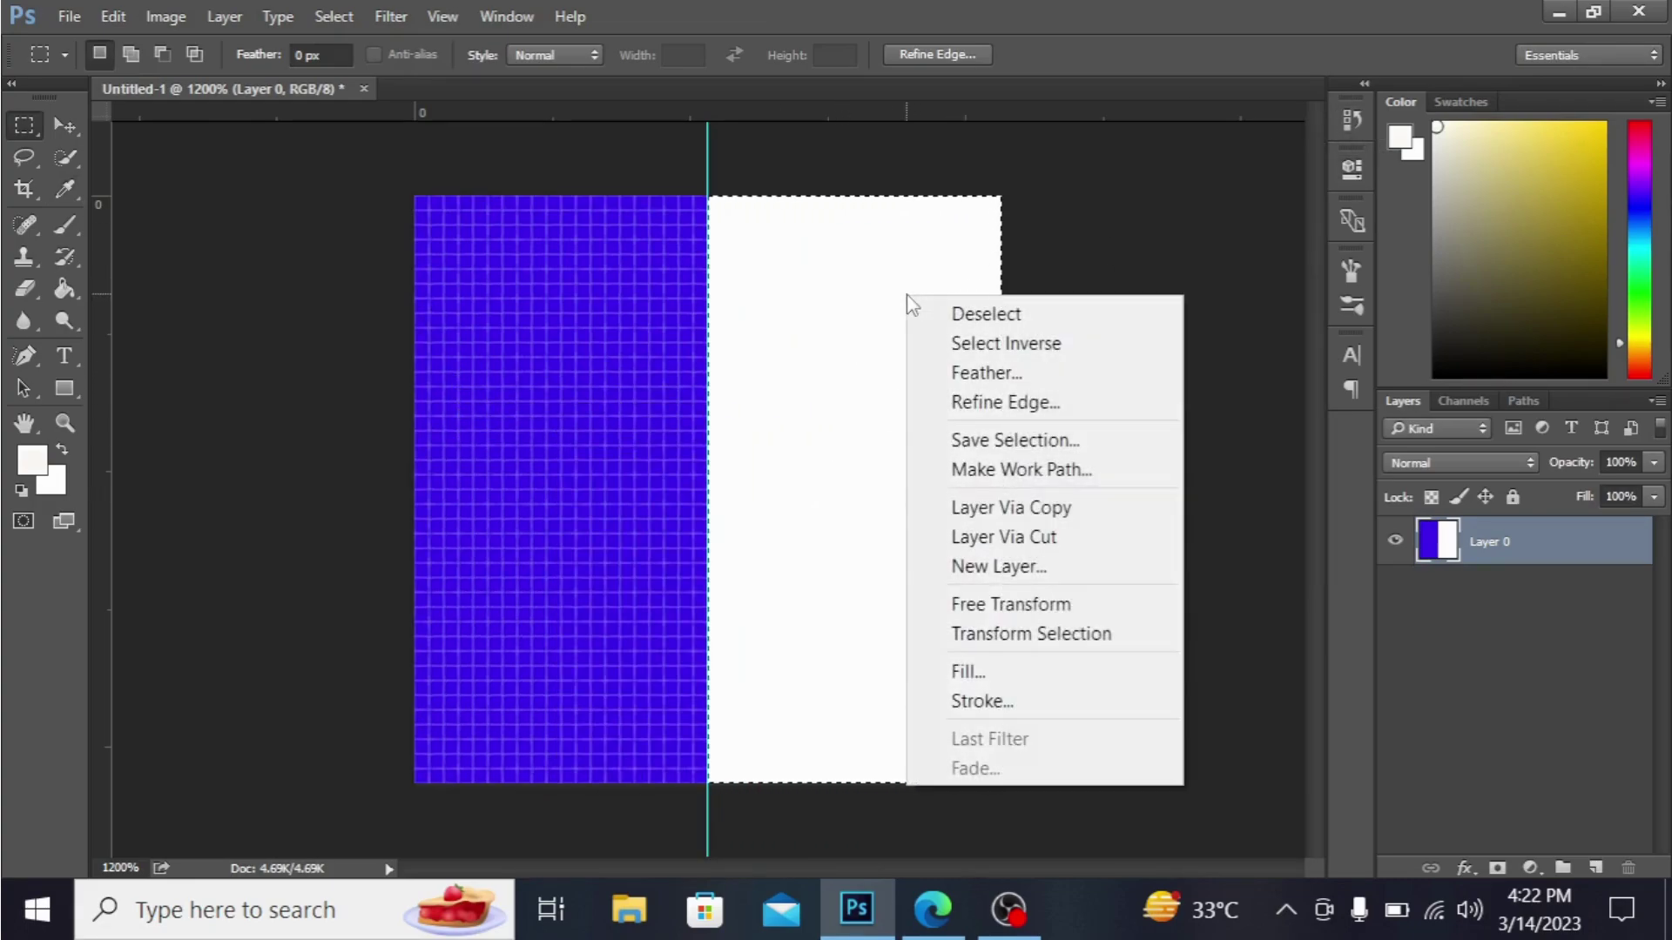
click(967, 672)
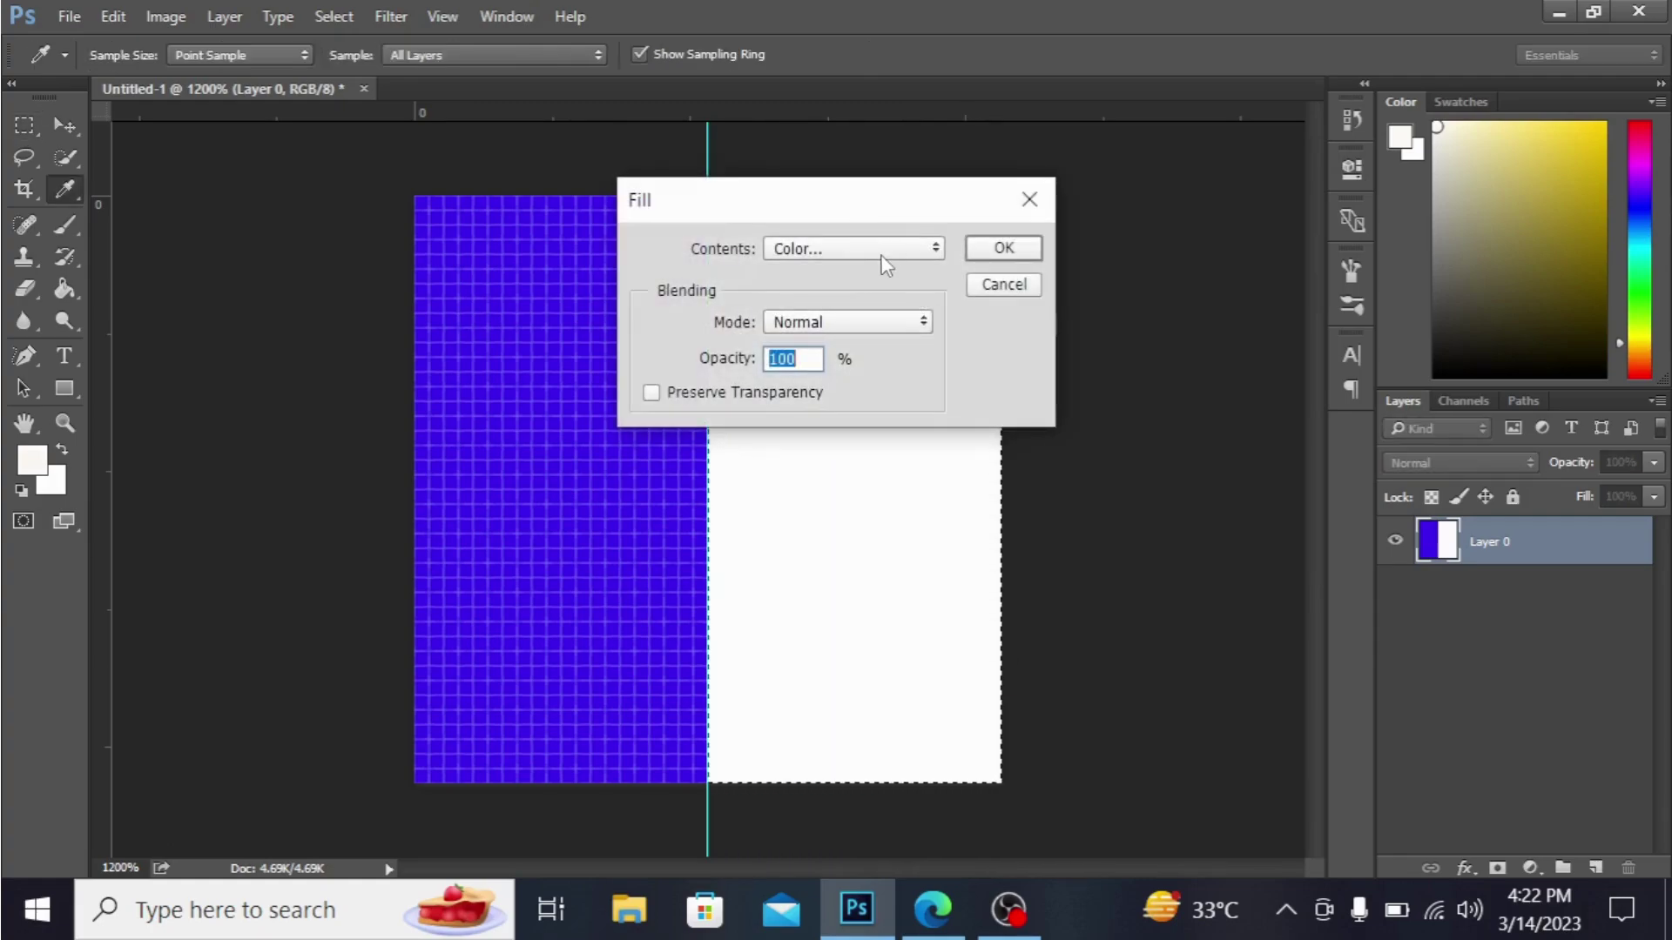
click(882, 259)
click(861, 310)
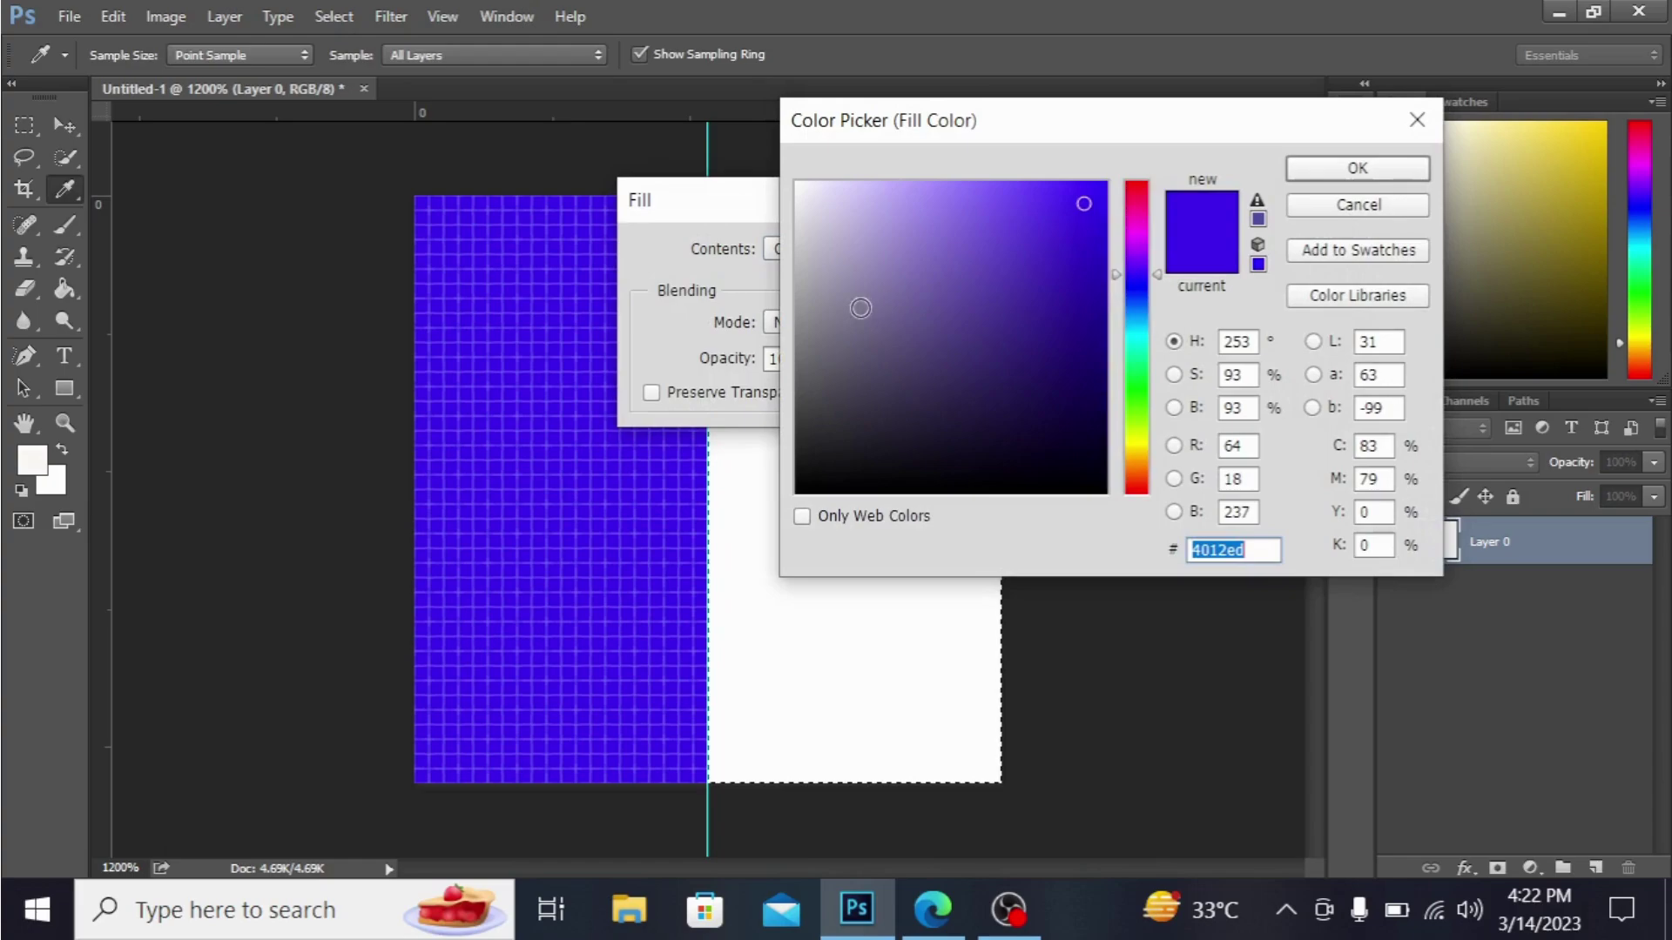
click(1137, 443)
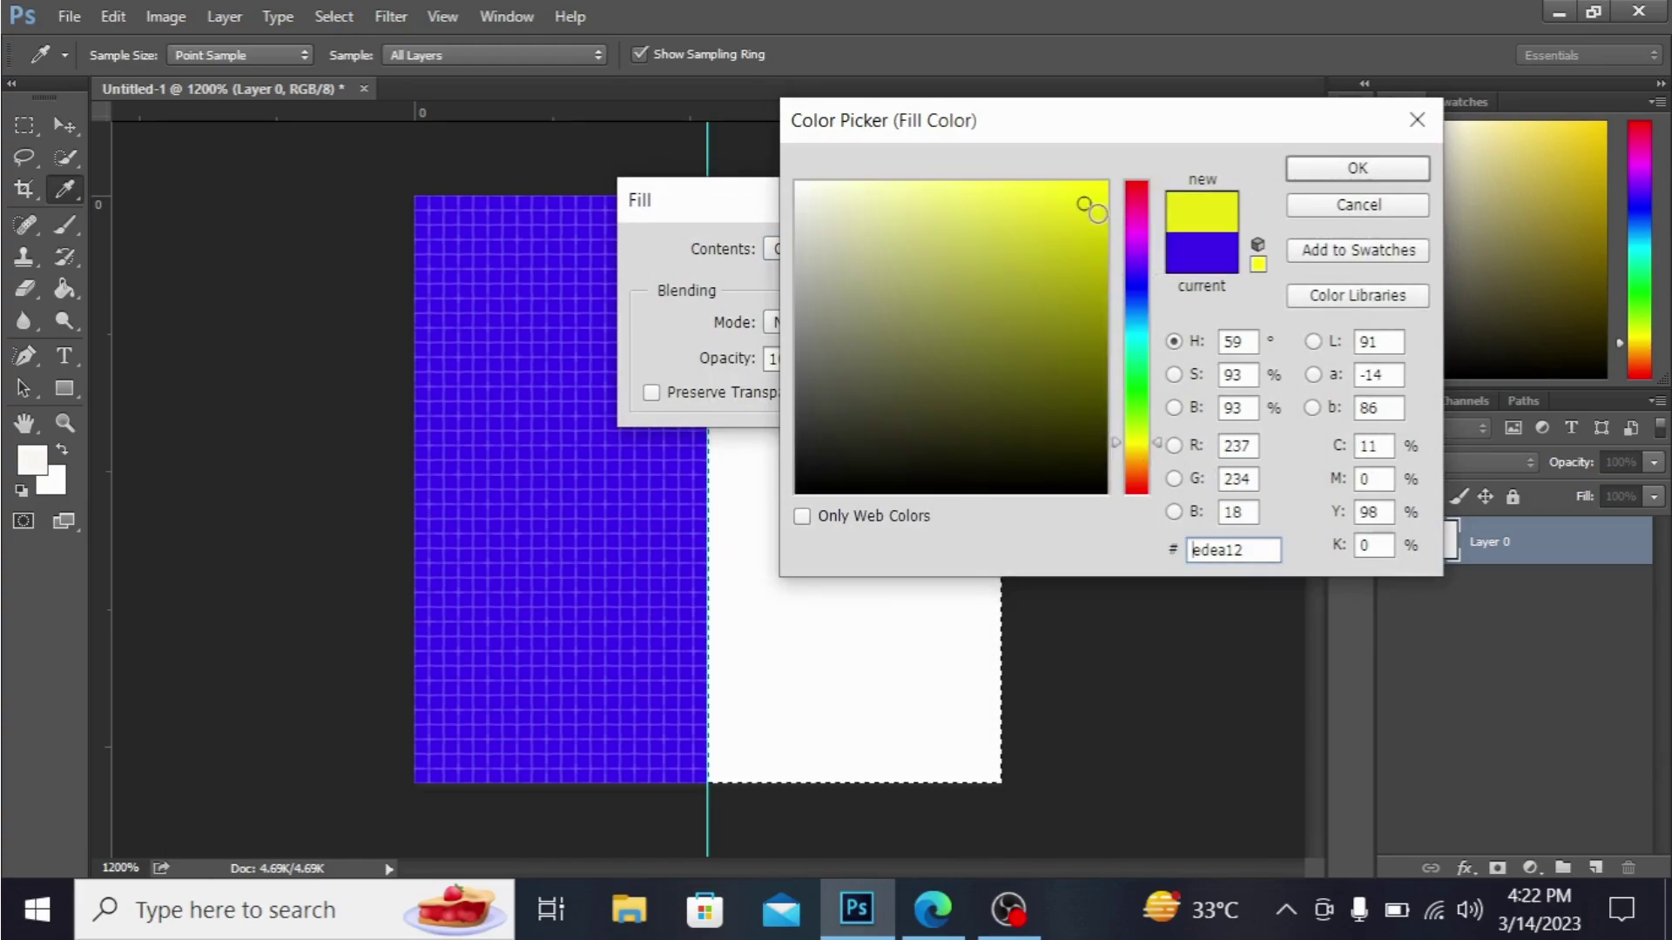
click(1354, 168)
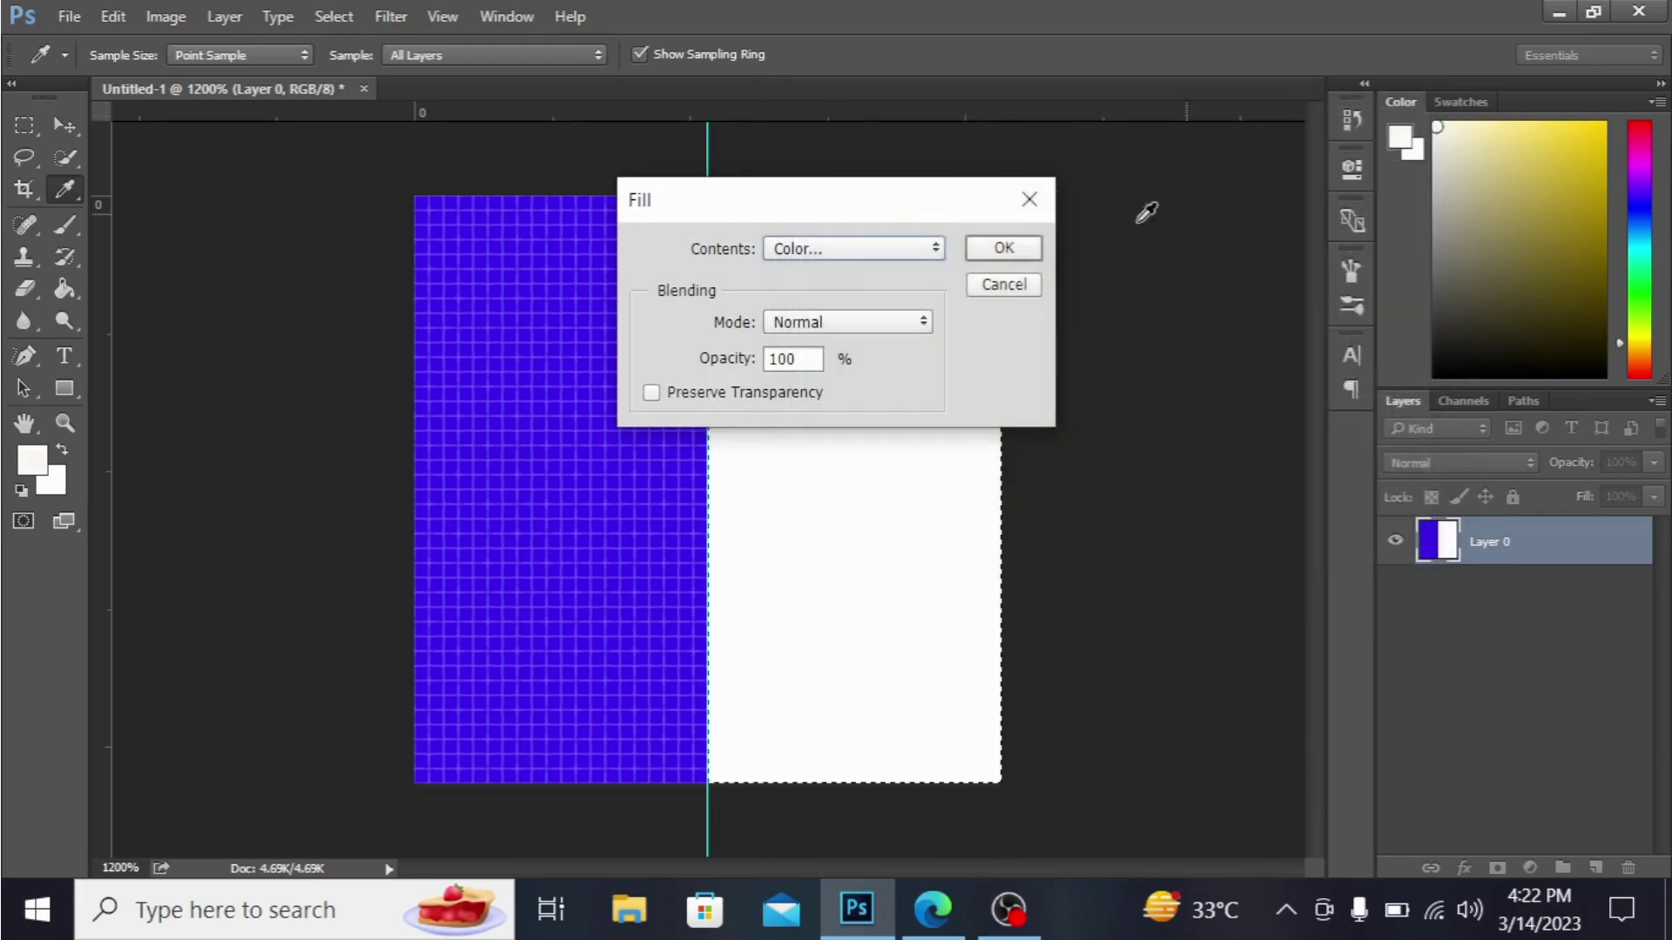
click(1003, 250)
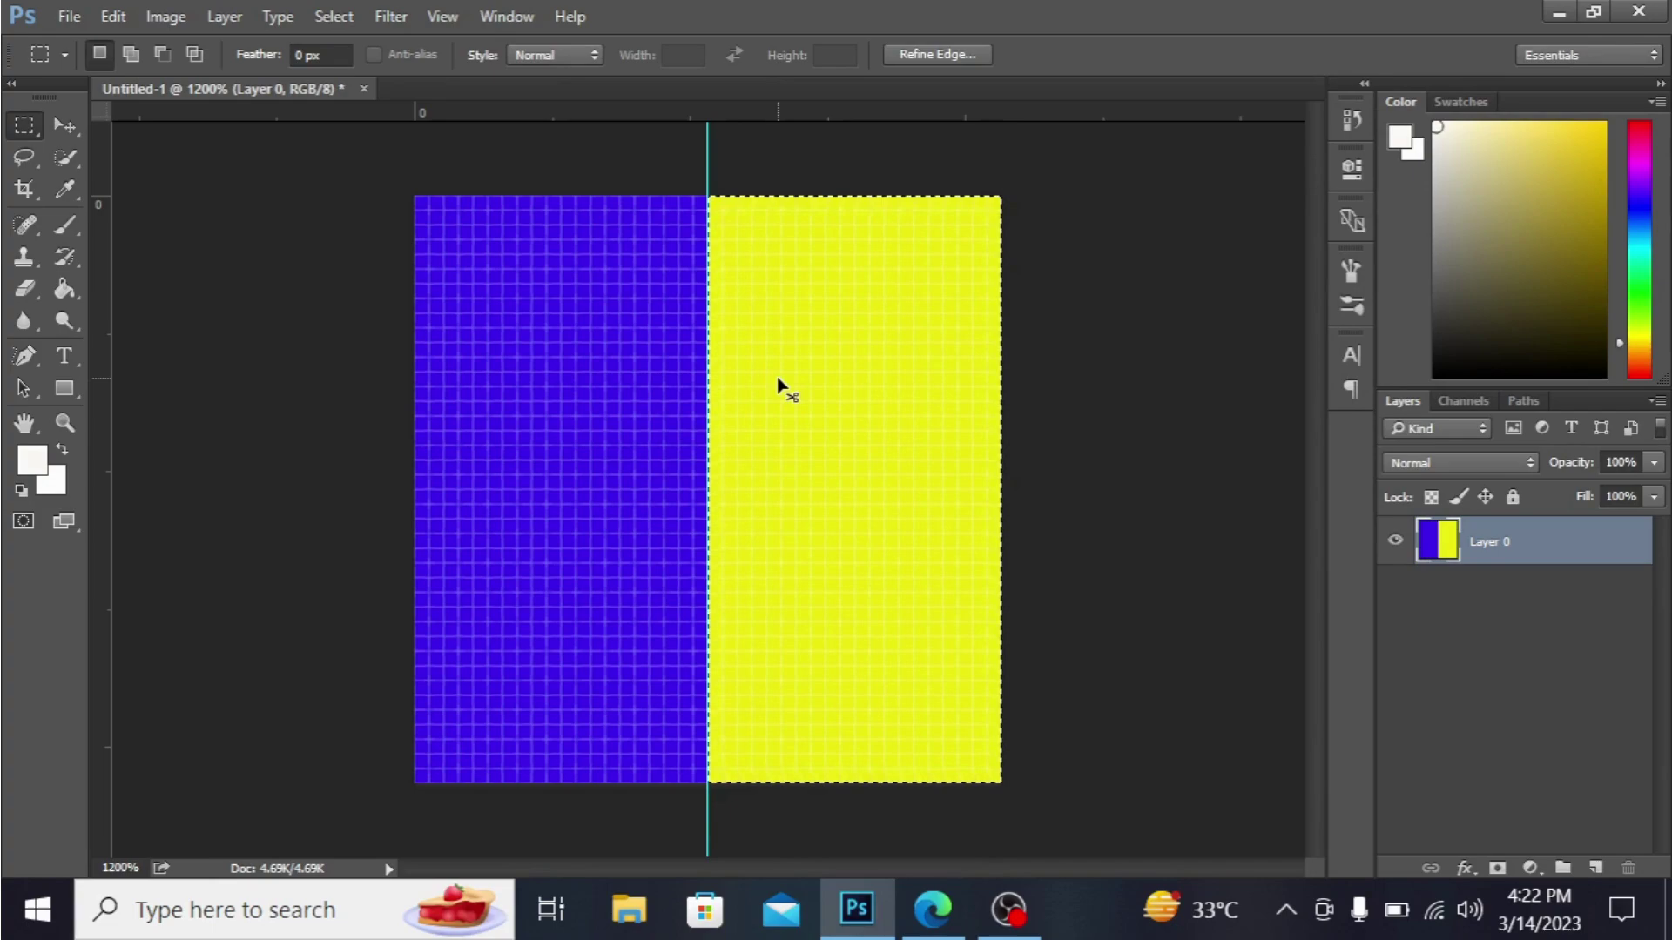
key(ctrl+d)
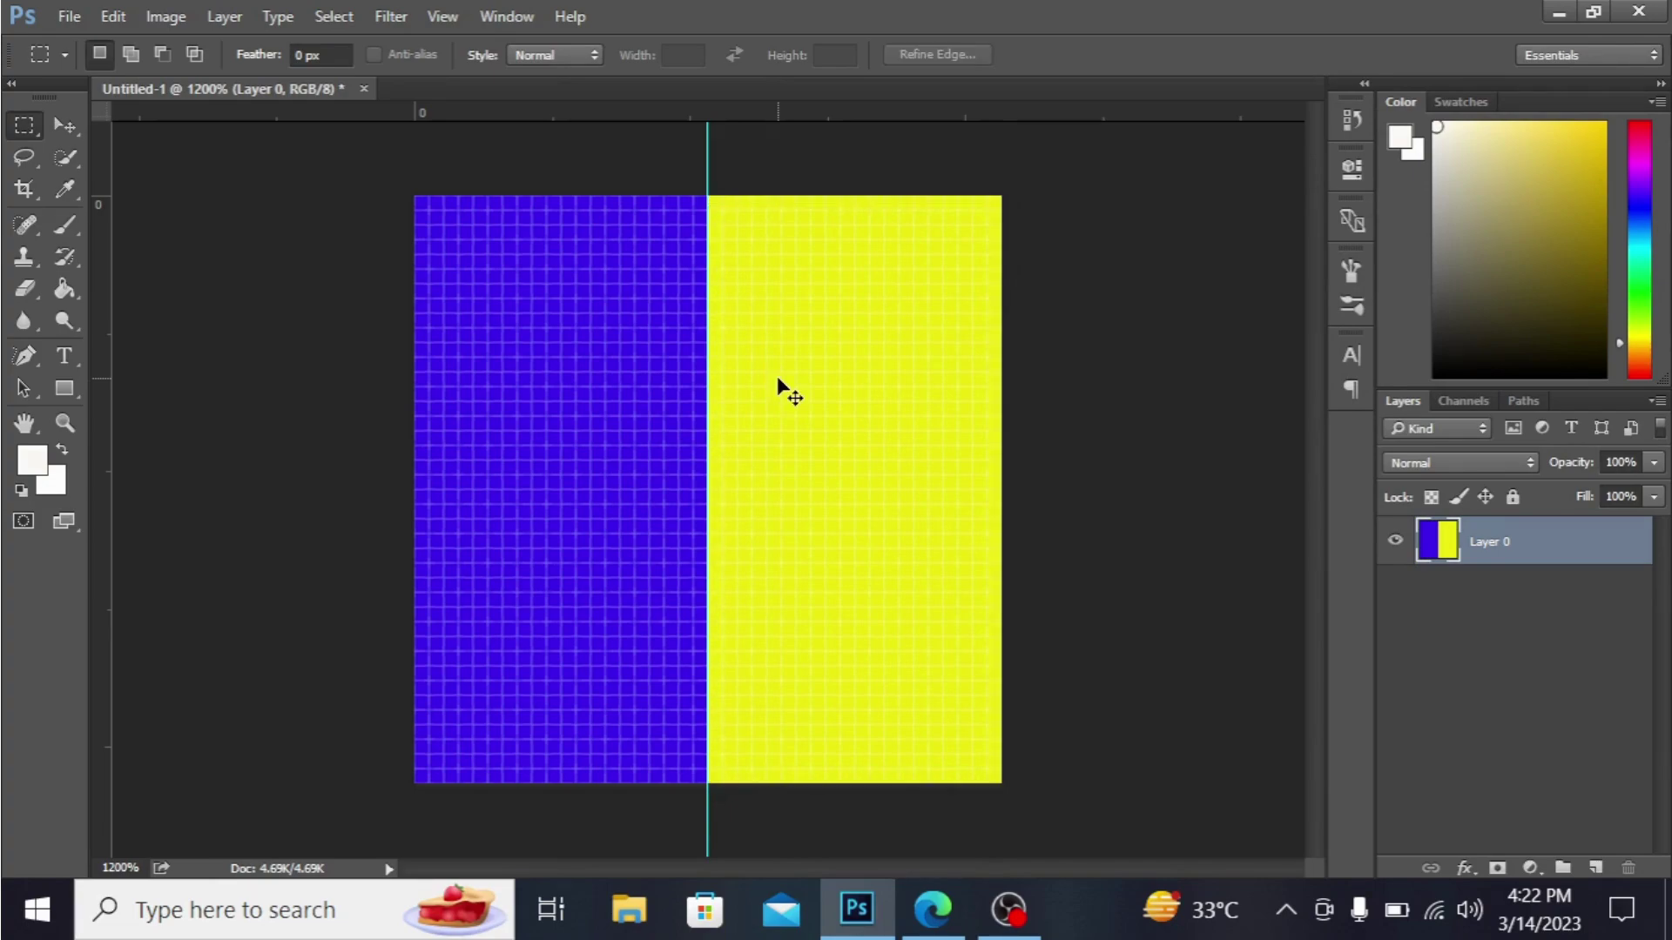
key(ctrl+h)
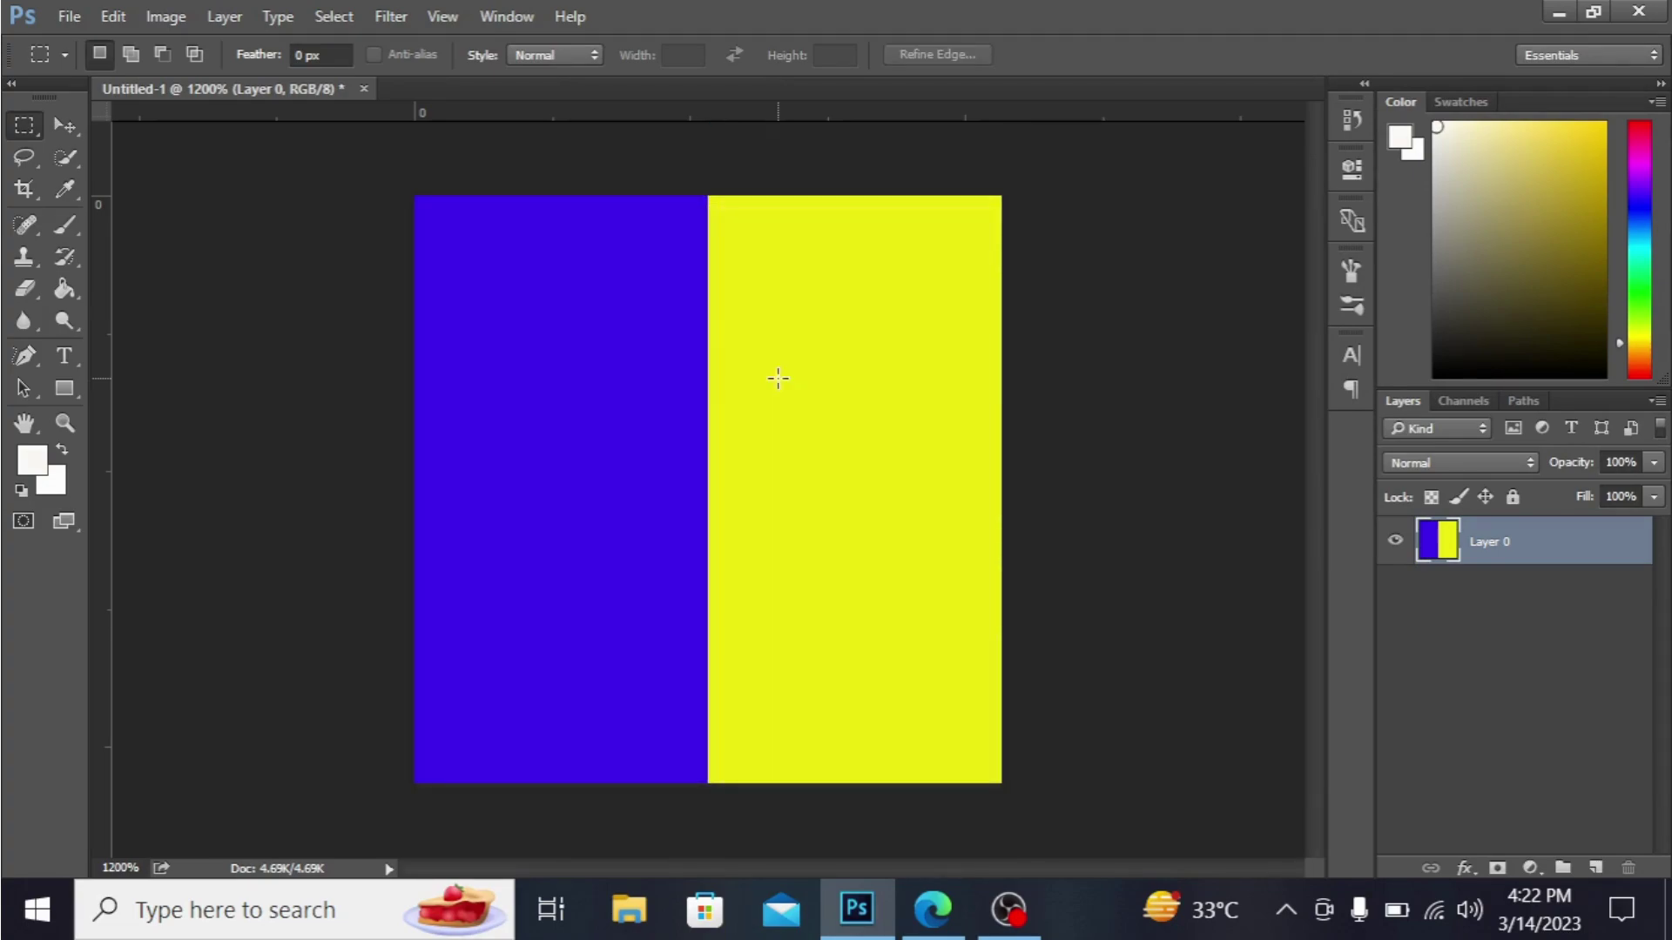
Define the blue-and-yellow tile as a pattern named 'check pattern'
click(112, 12)
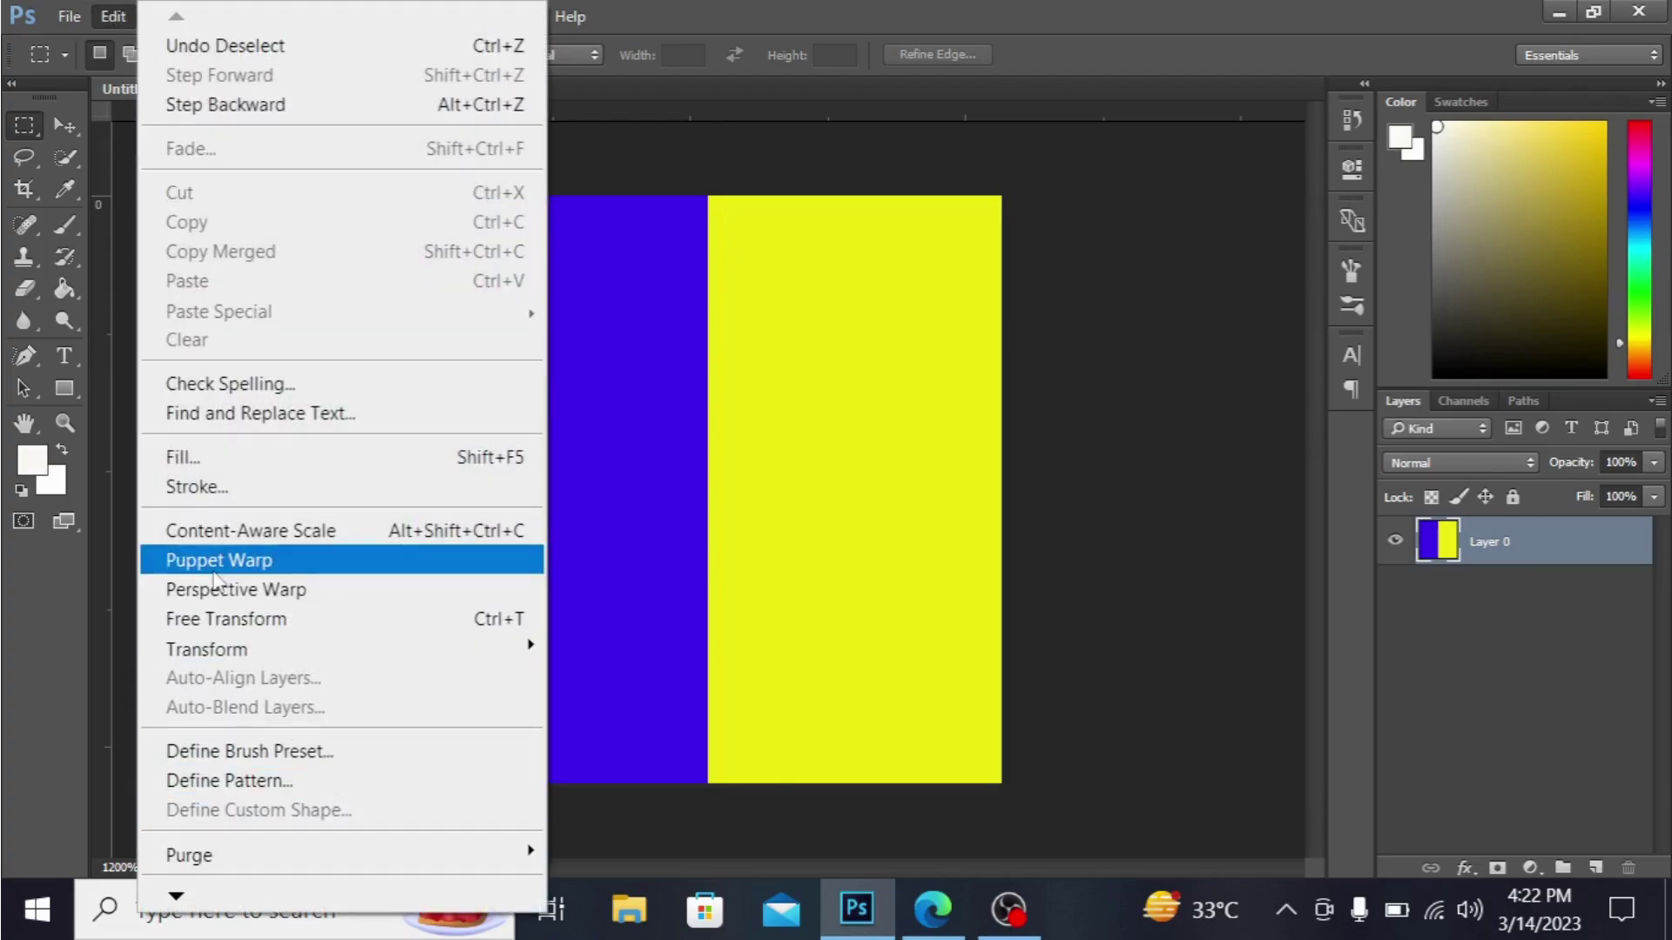
click(338, 781)
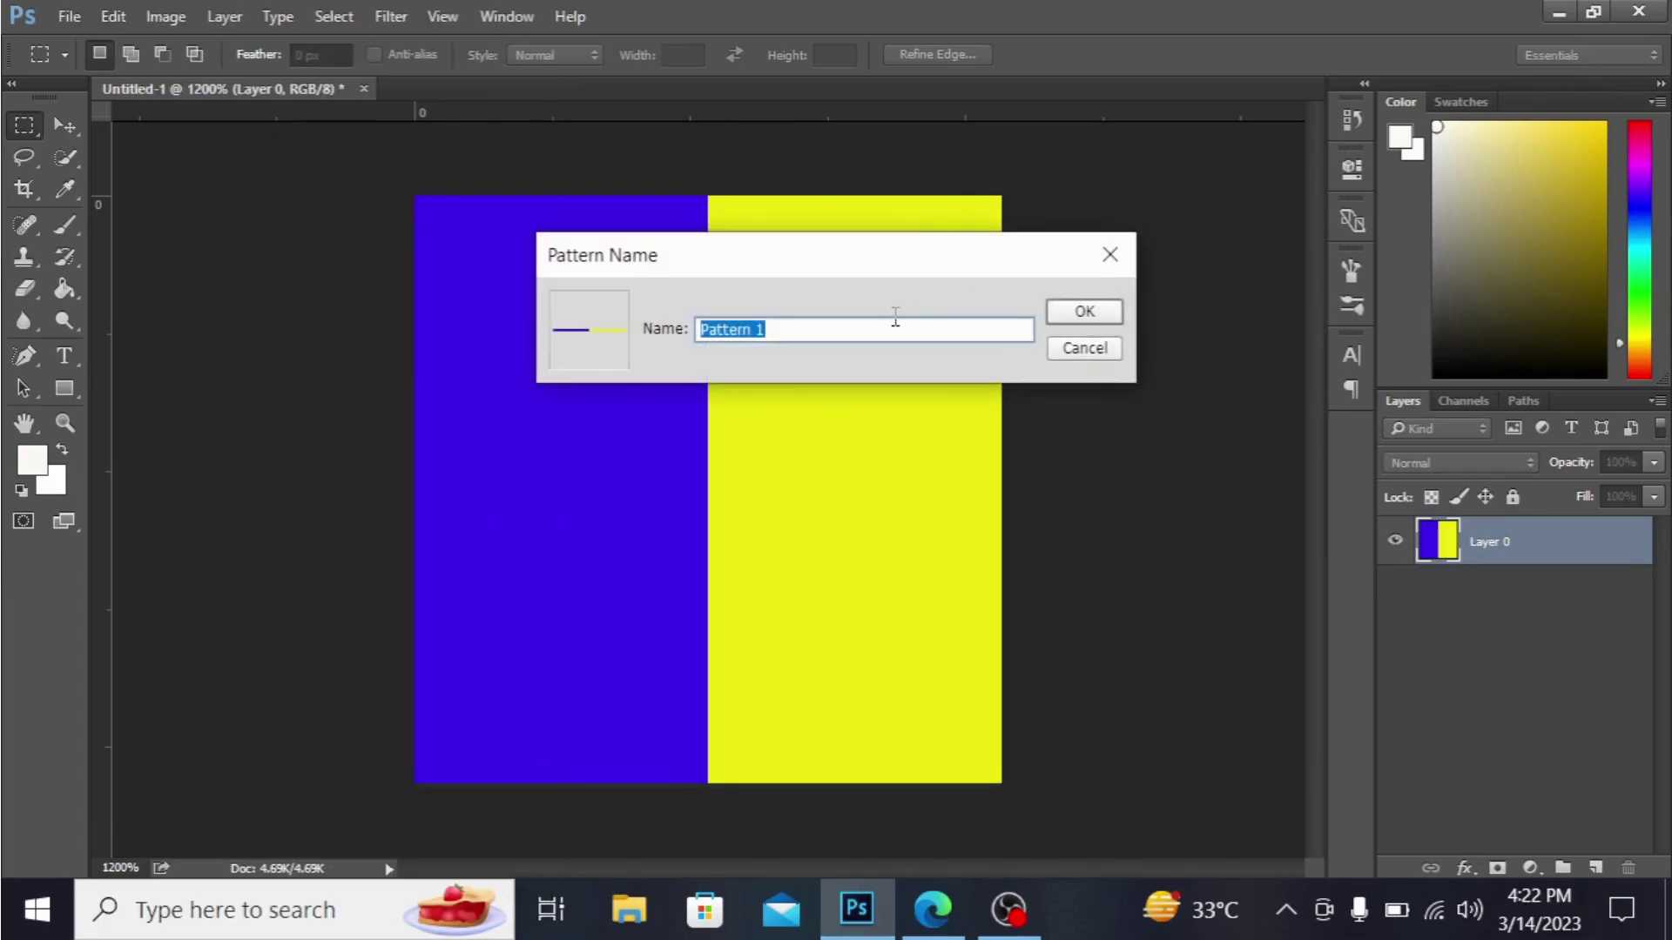
key(BackSpace)
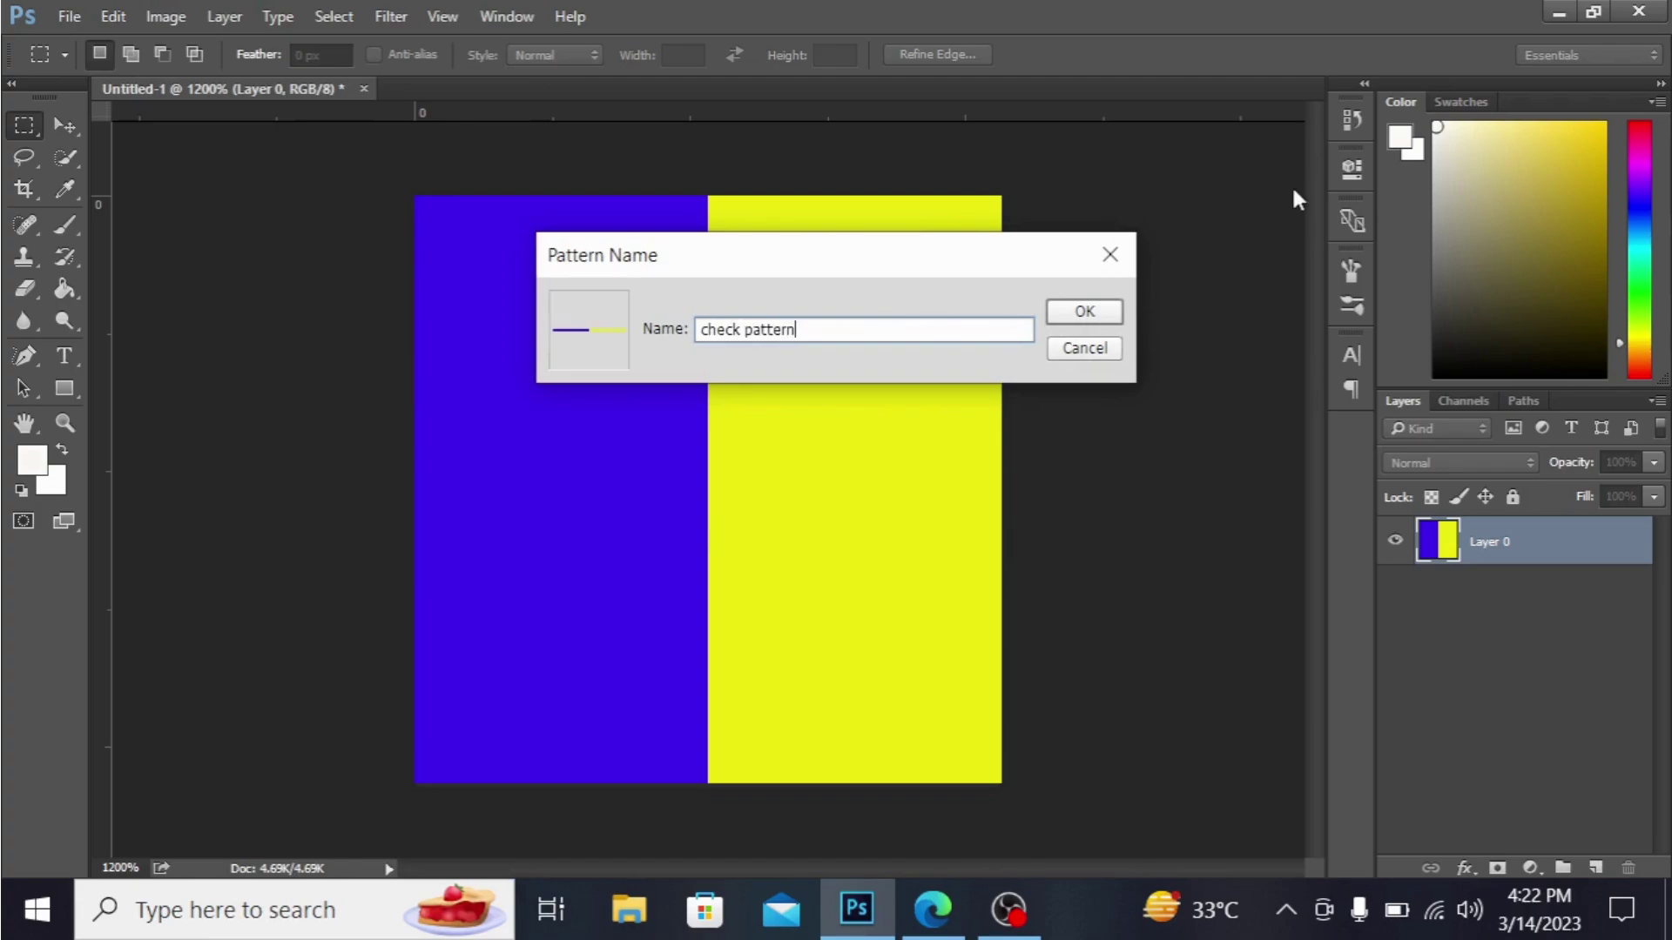
key(Return)
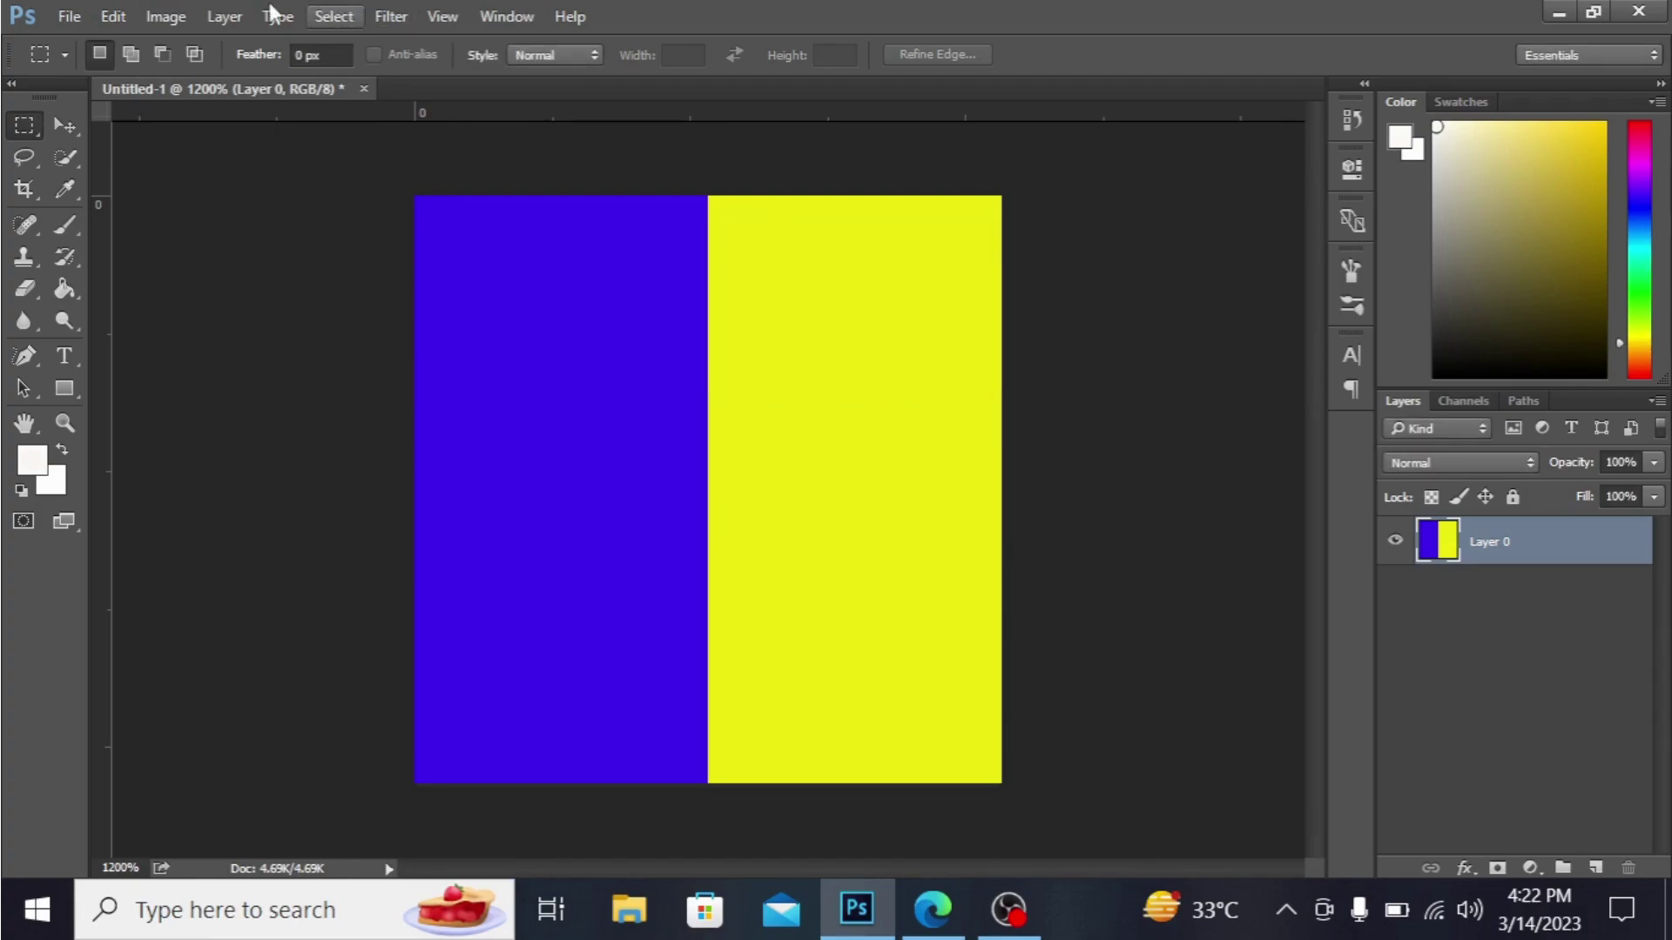
Create a new document 1300 px wide by 700 px high
click(68, 16)
click(233, 19)
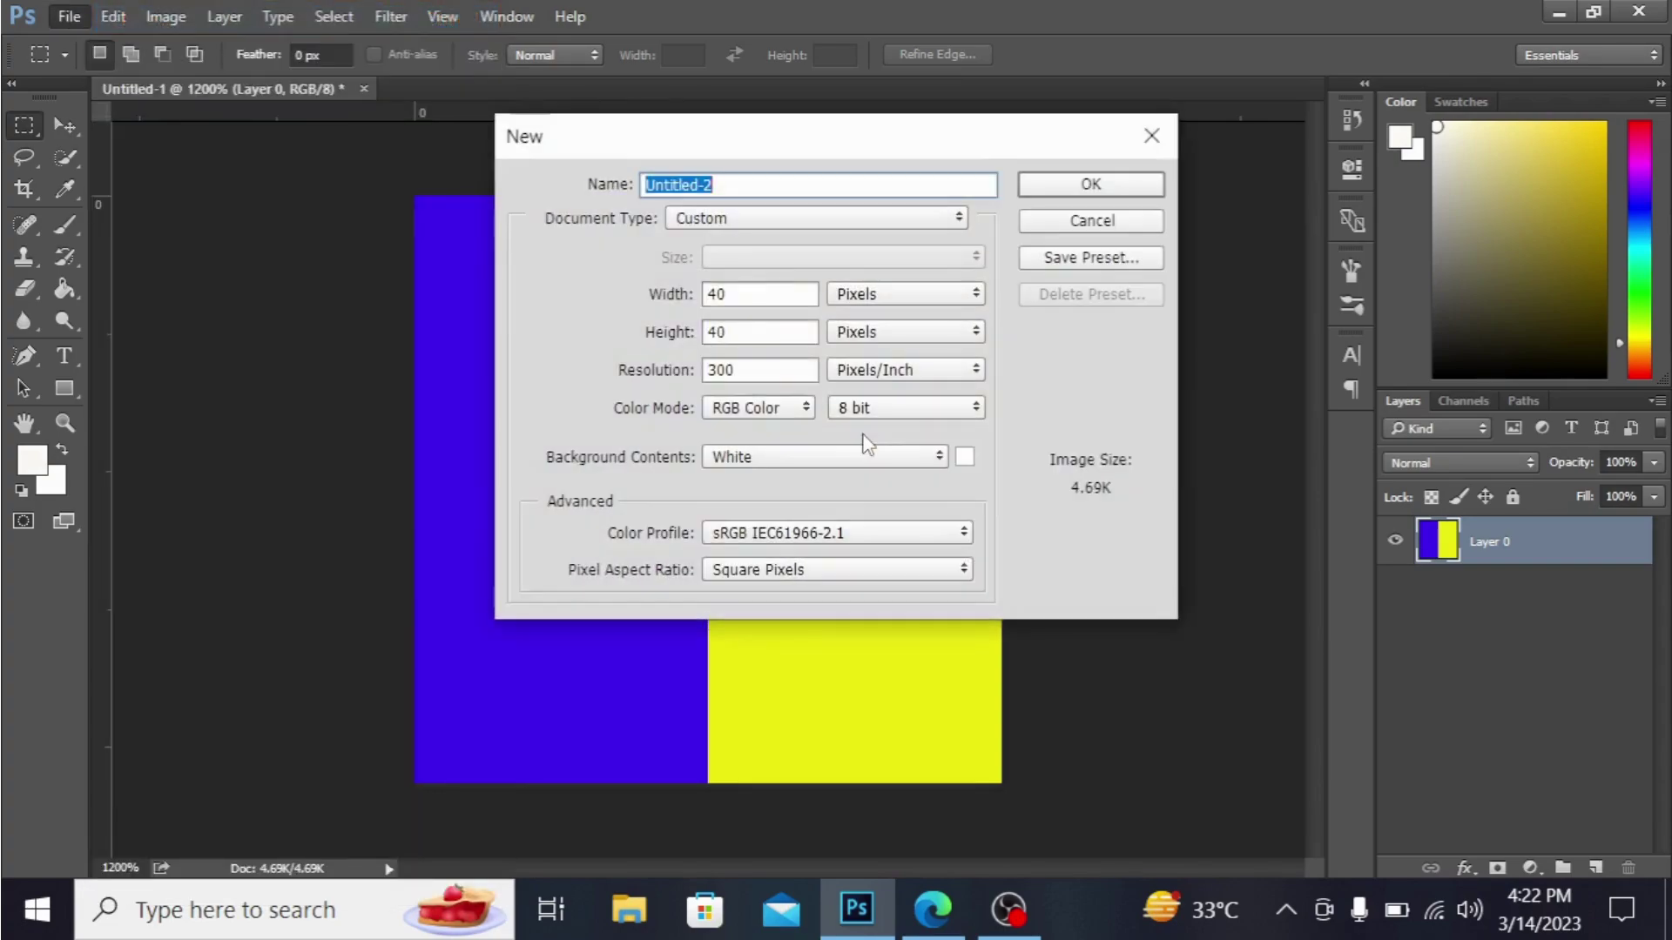
click(754, 296)
key(BackSpace)
key(BackSpace)
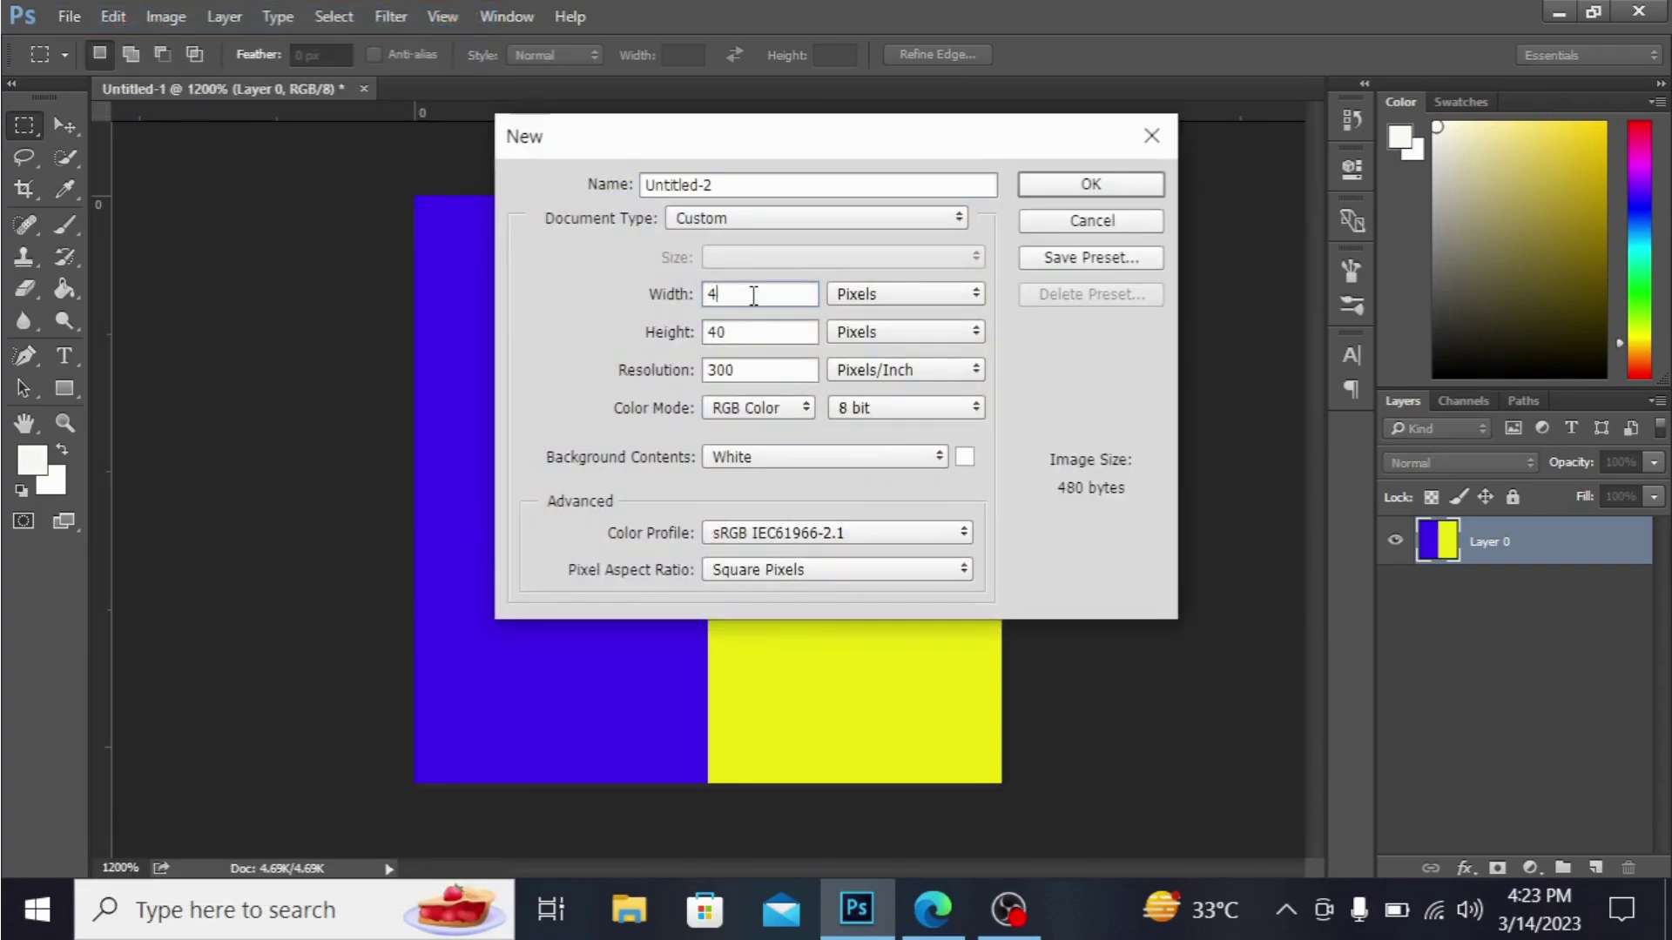
text(1300)
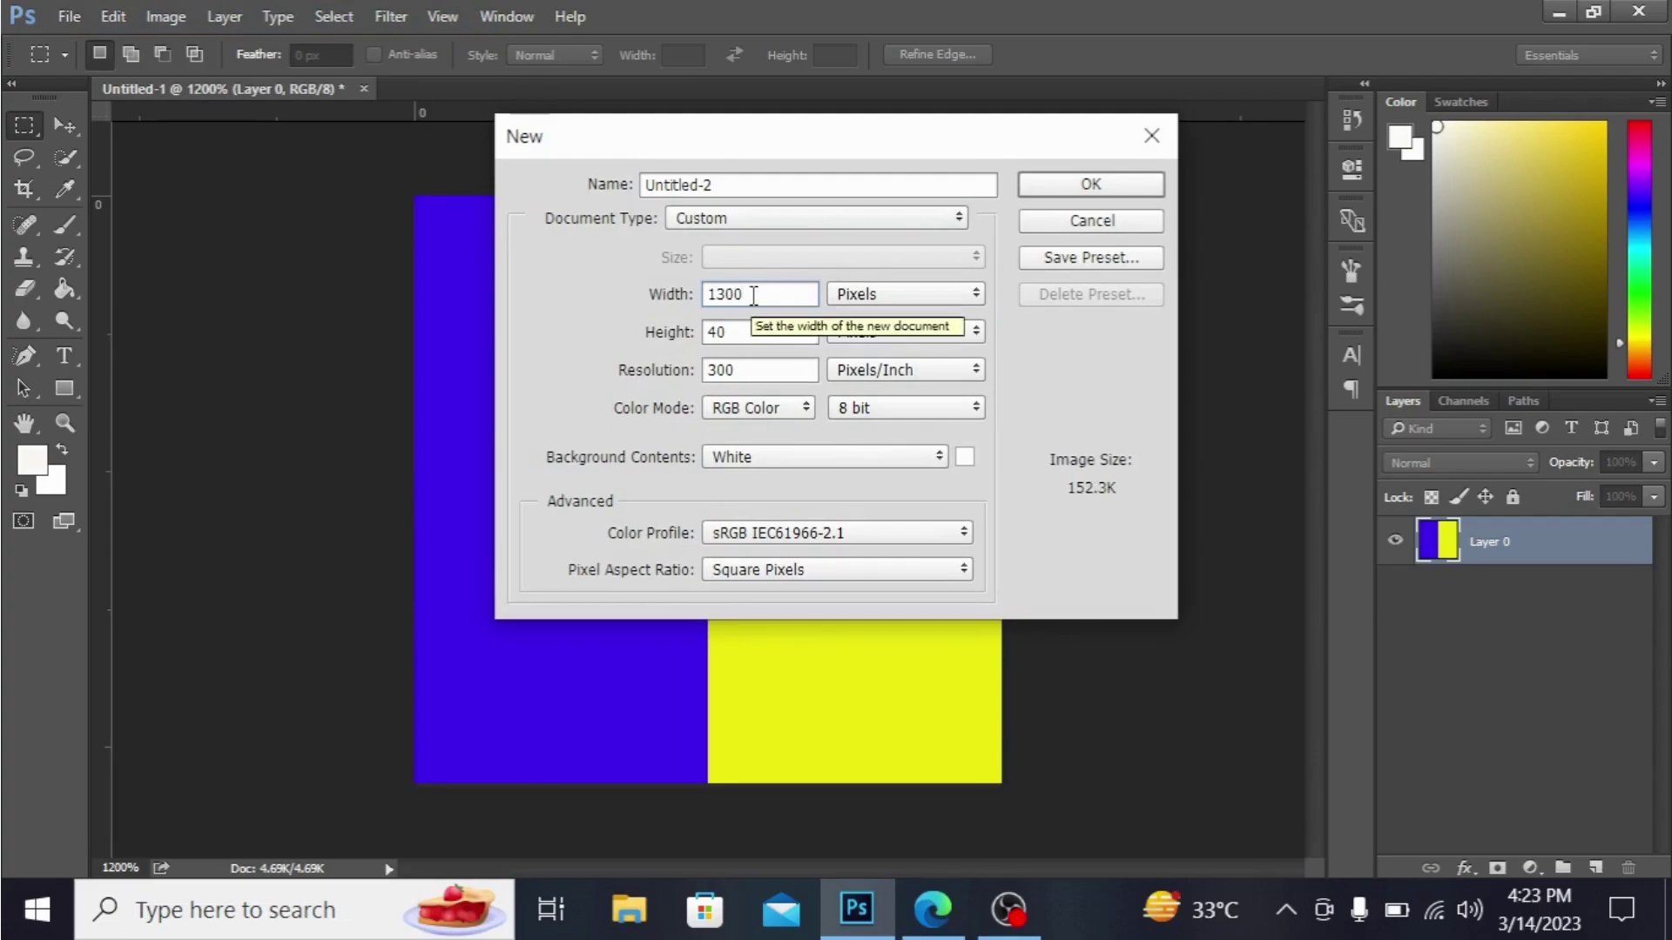
click(741, 335)
key(BackSpace)
key(BackSpace)
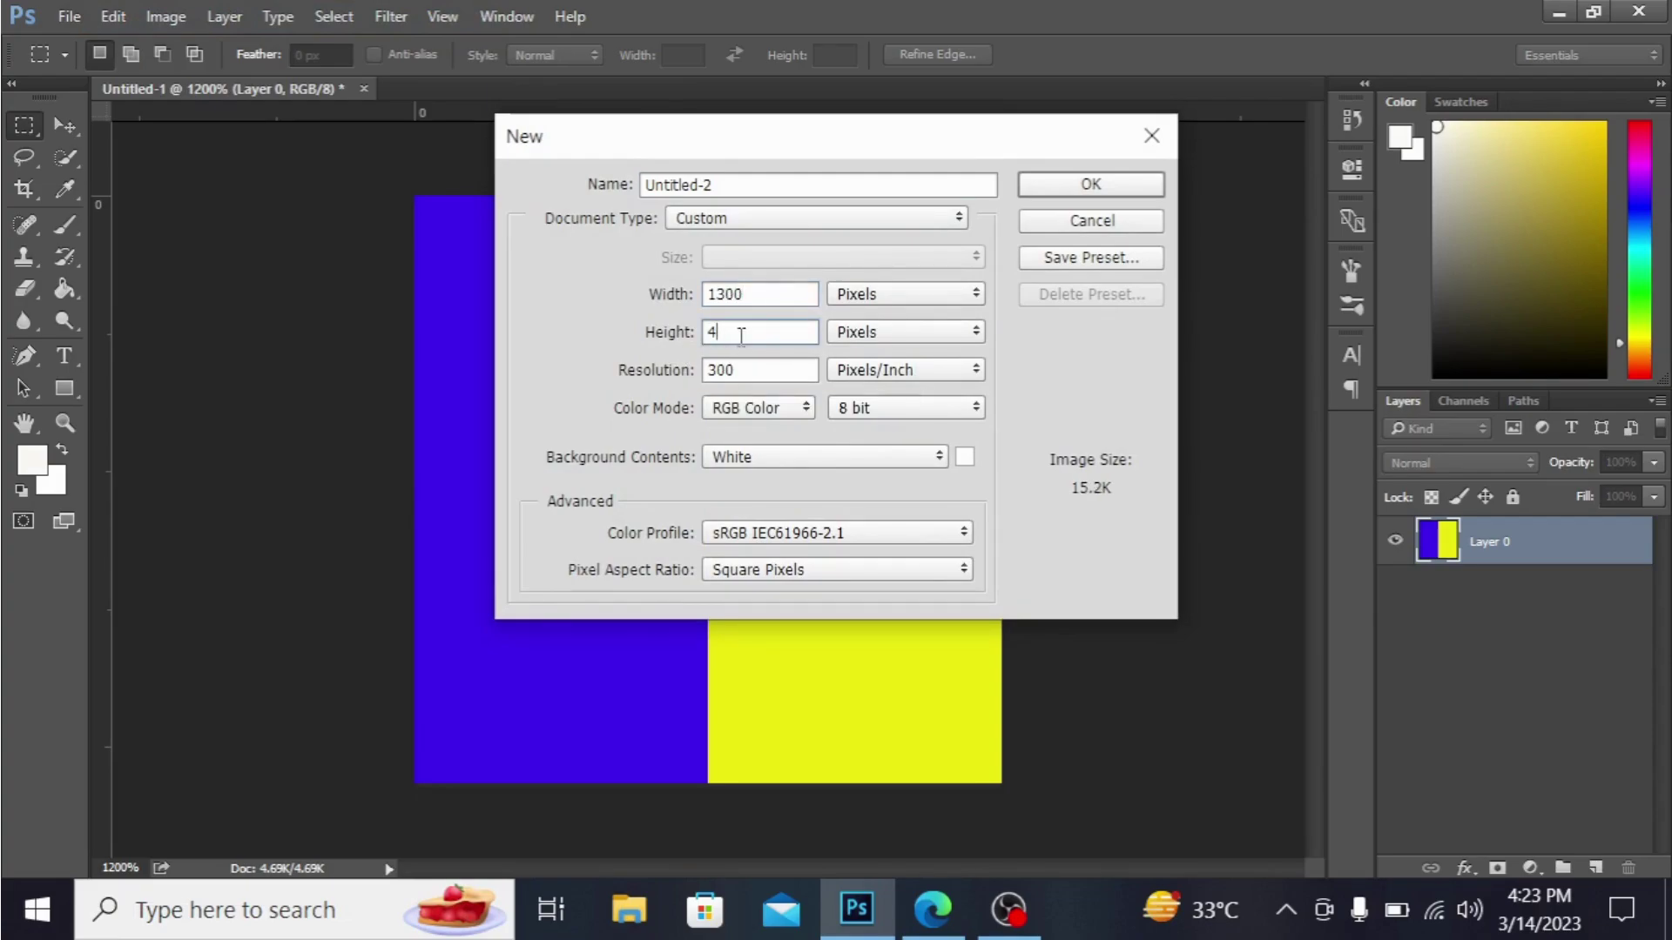
text(700)
click(1128, 196)
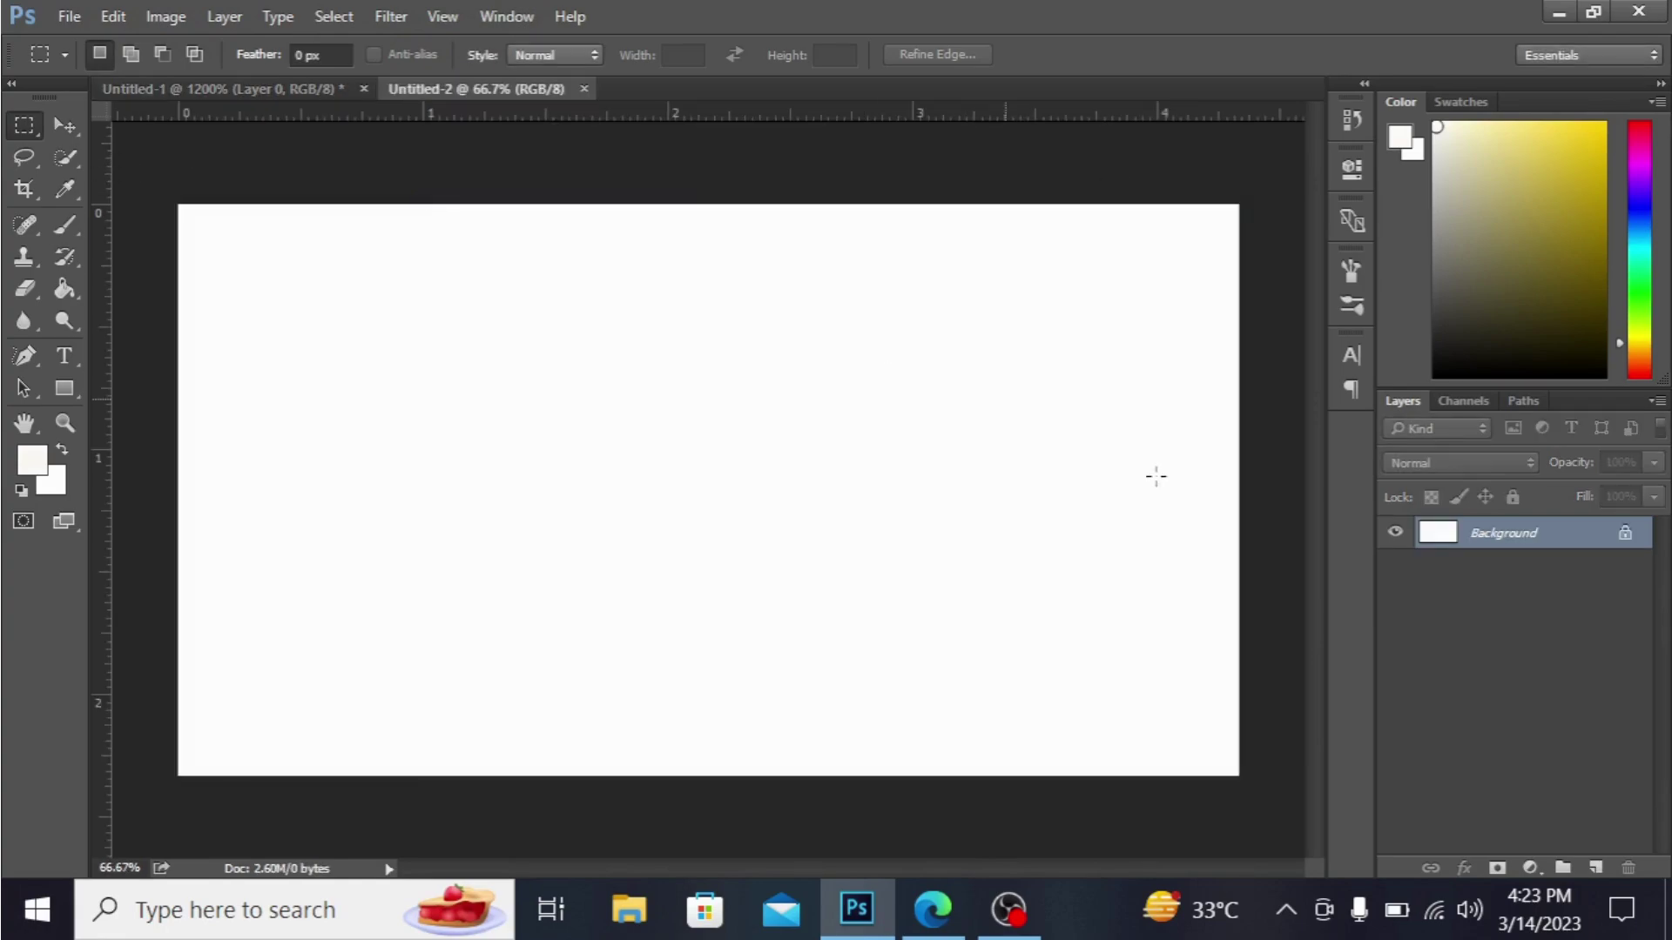
Unlock the new document's Background layer into Layer 0
double_click(1625, 533)
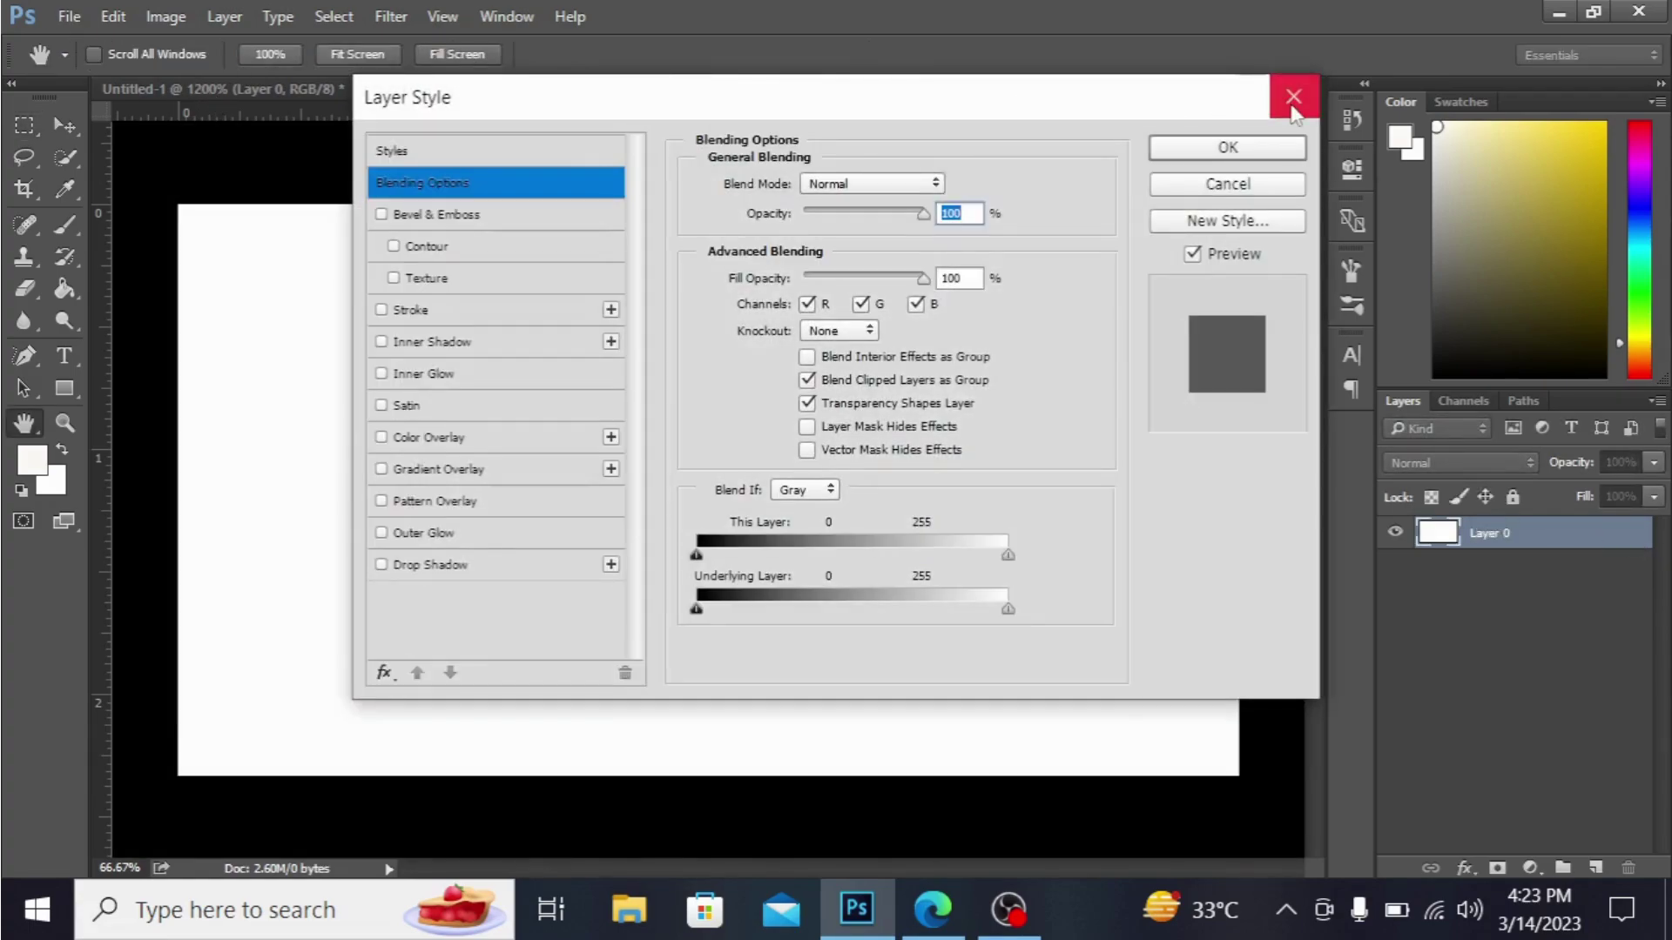
click(1293, 96)
click(114, 16)
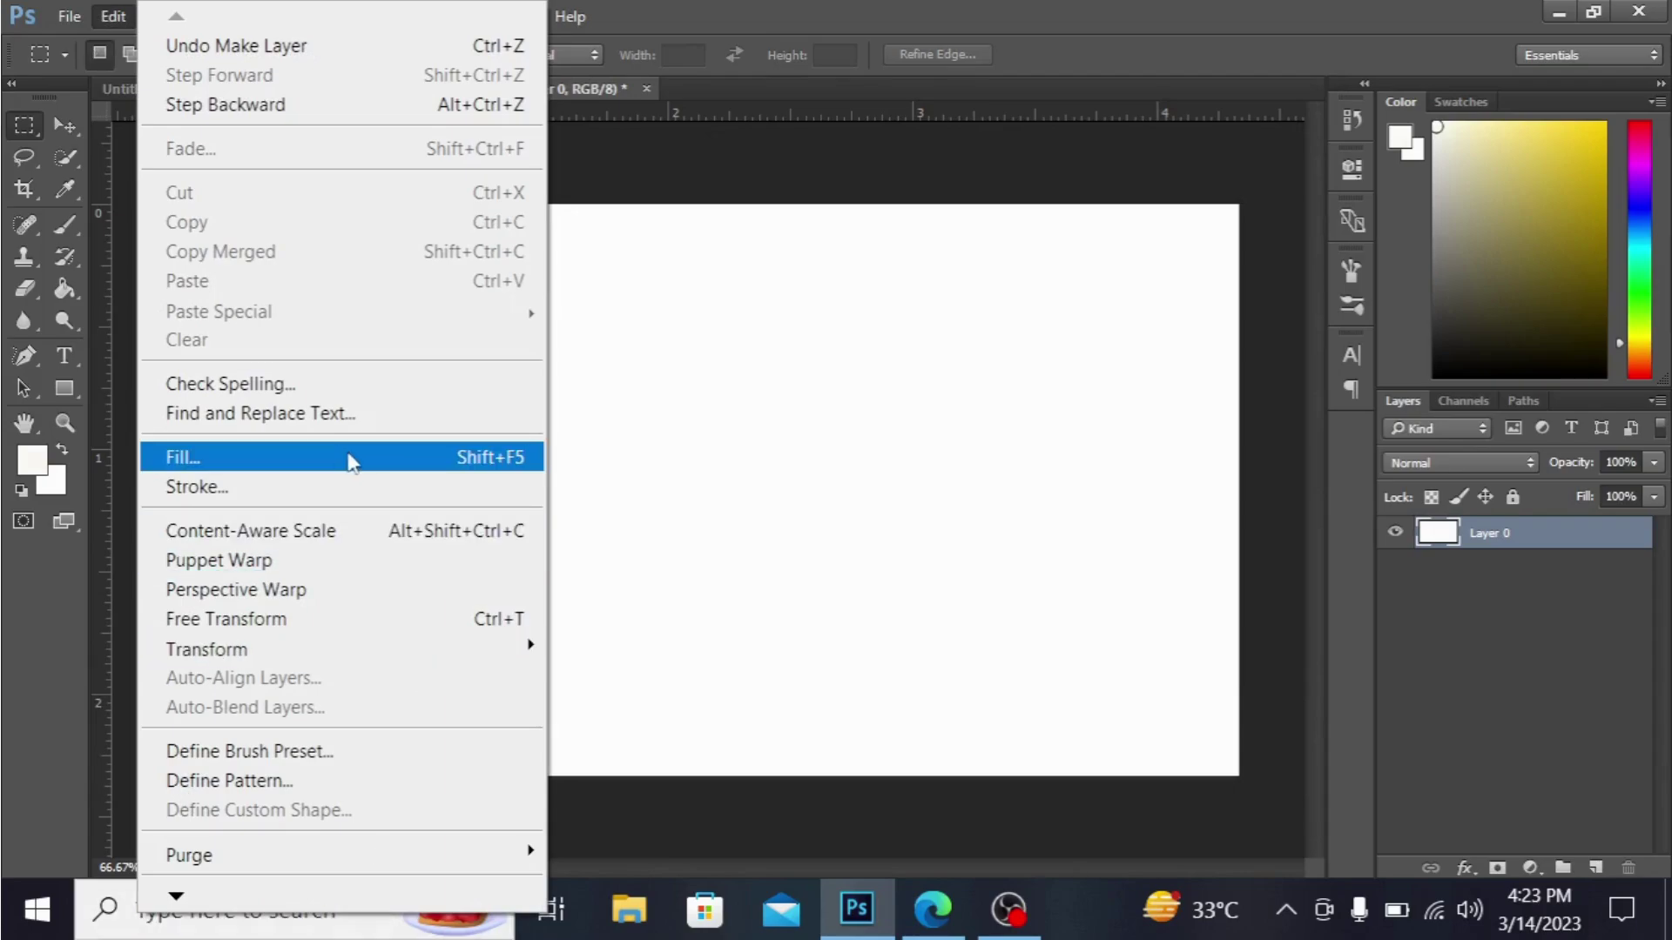
Fill Layer 0 with the newest 'check pattern' custom pattern to make vertical stripes
click(470, 458)
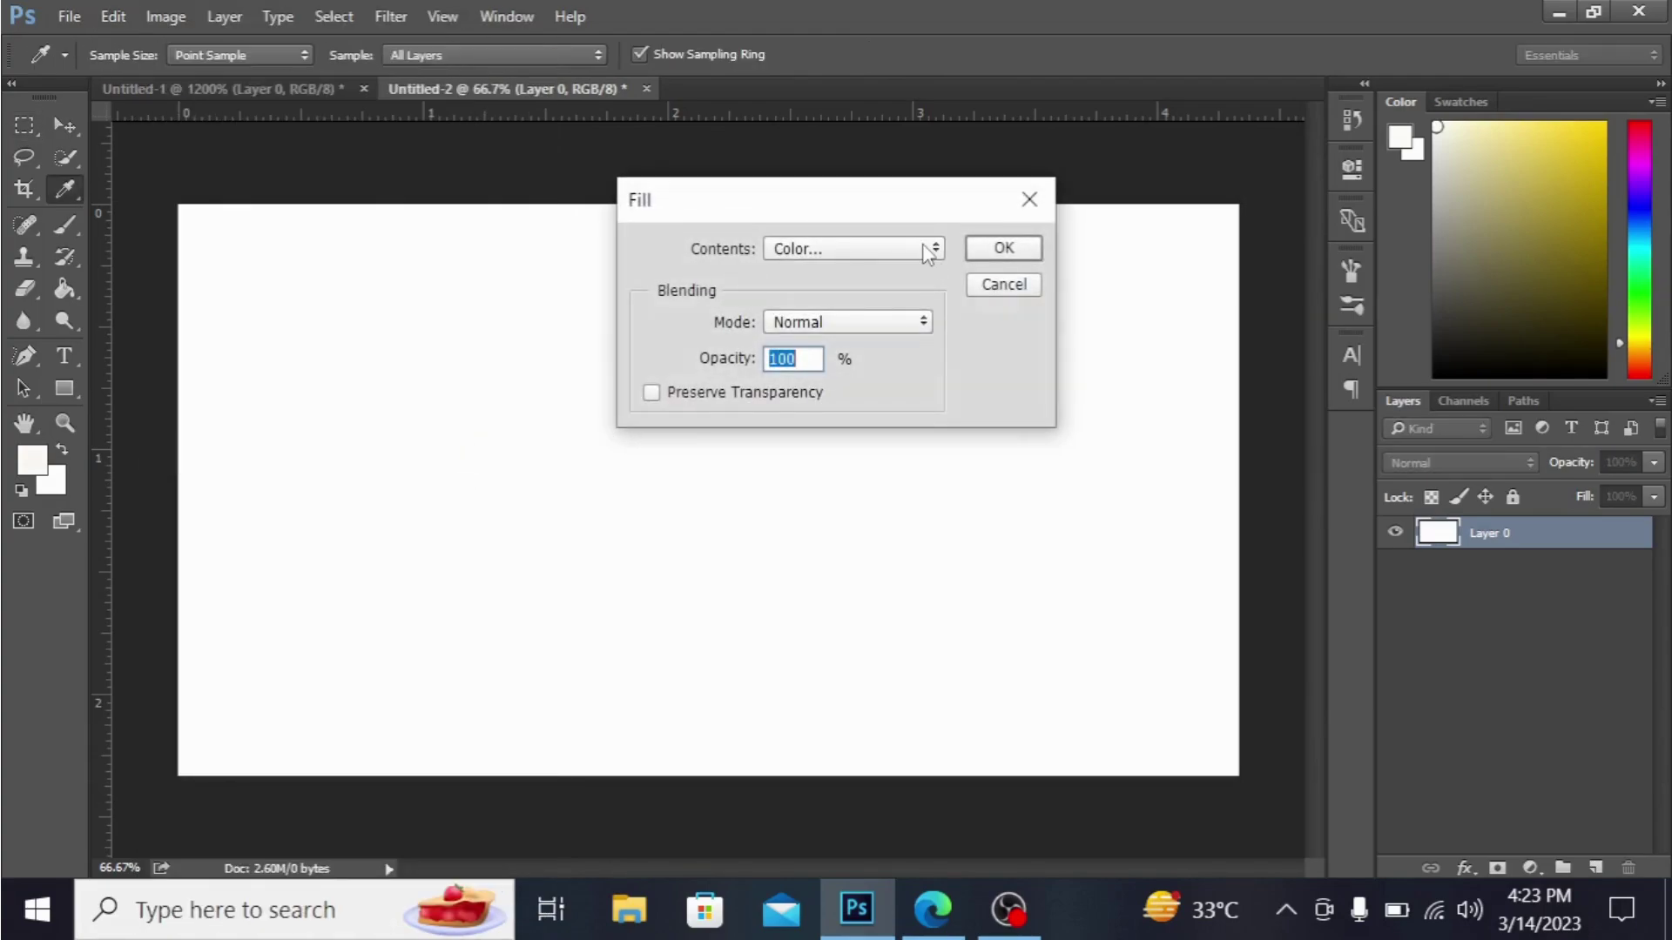
click(928, 252)
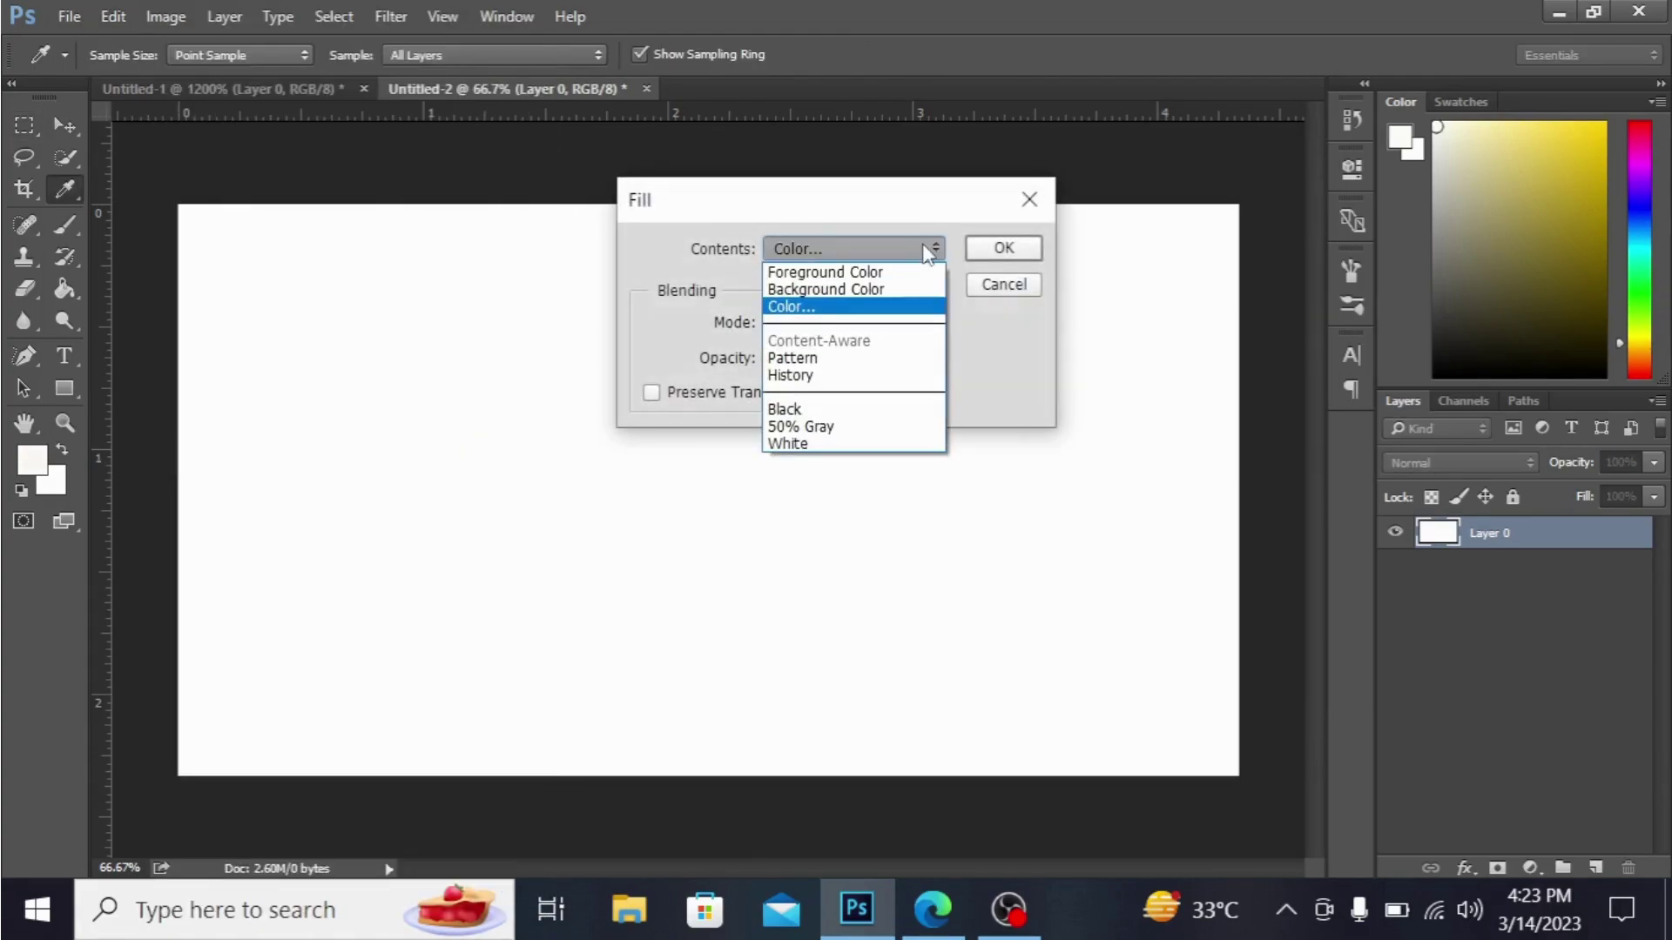
click(882, 359)
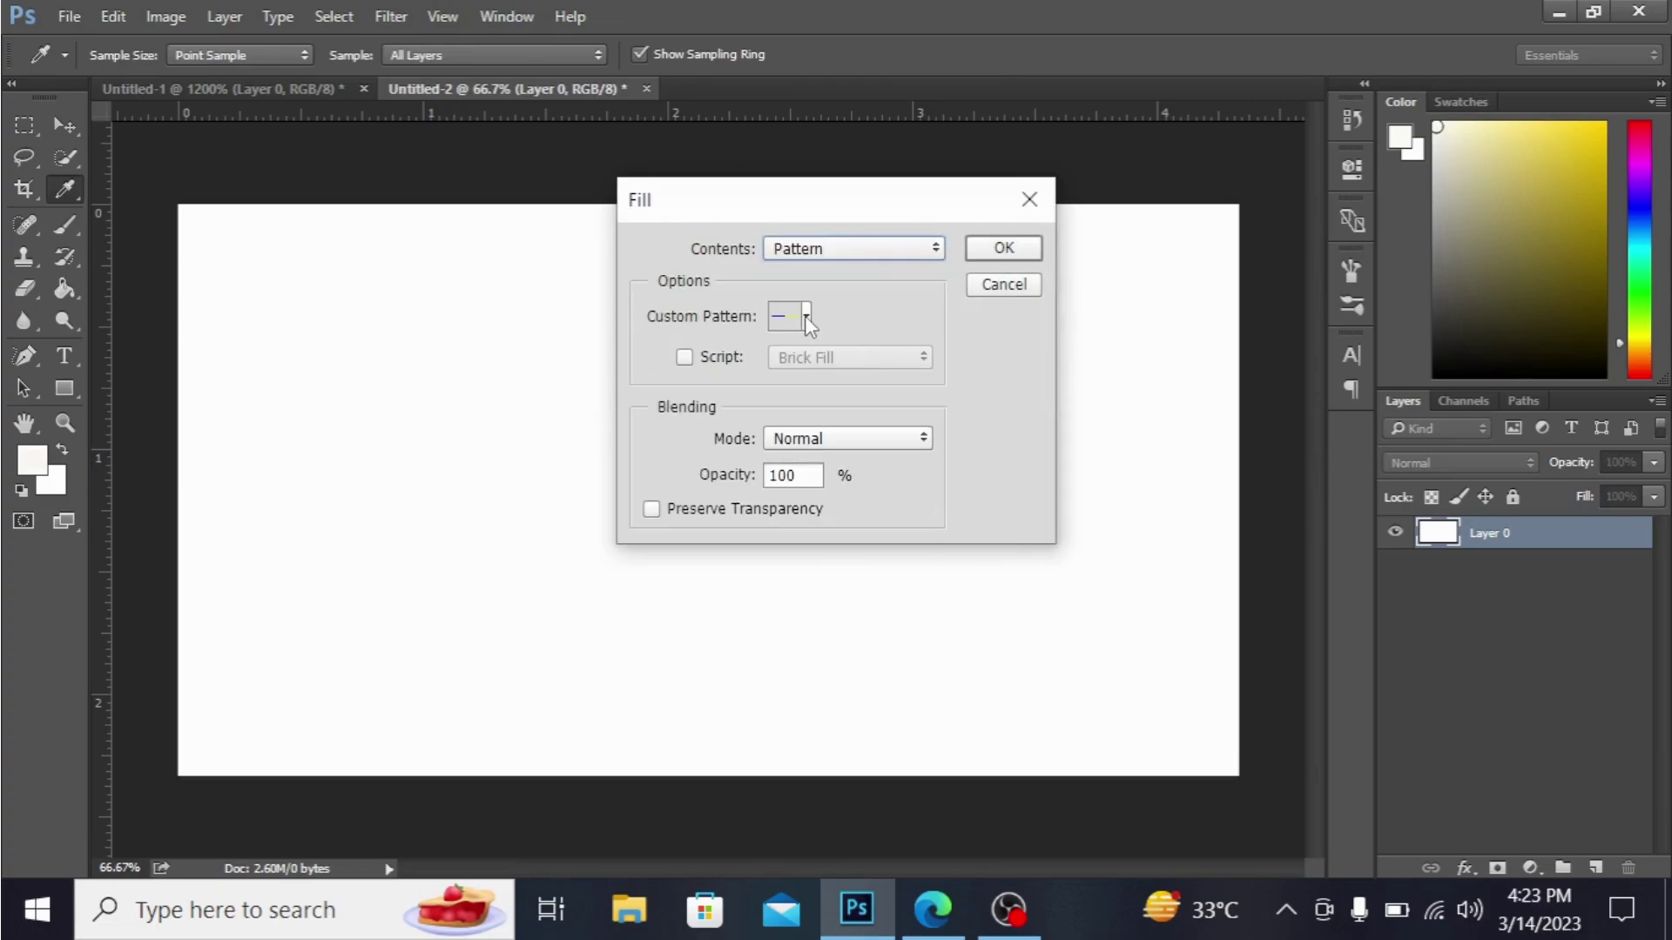
click(804, 317)
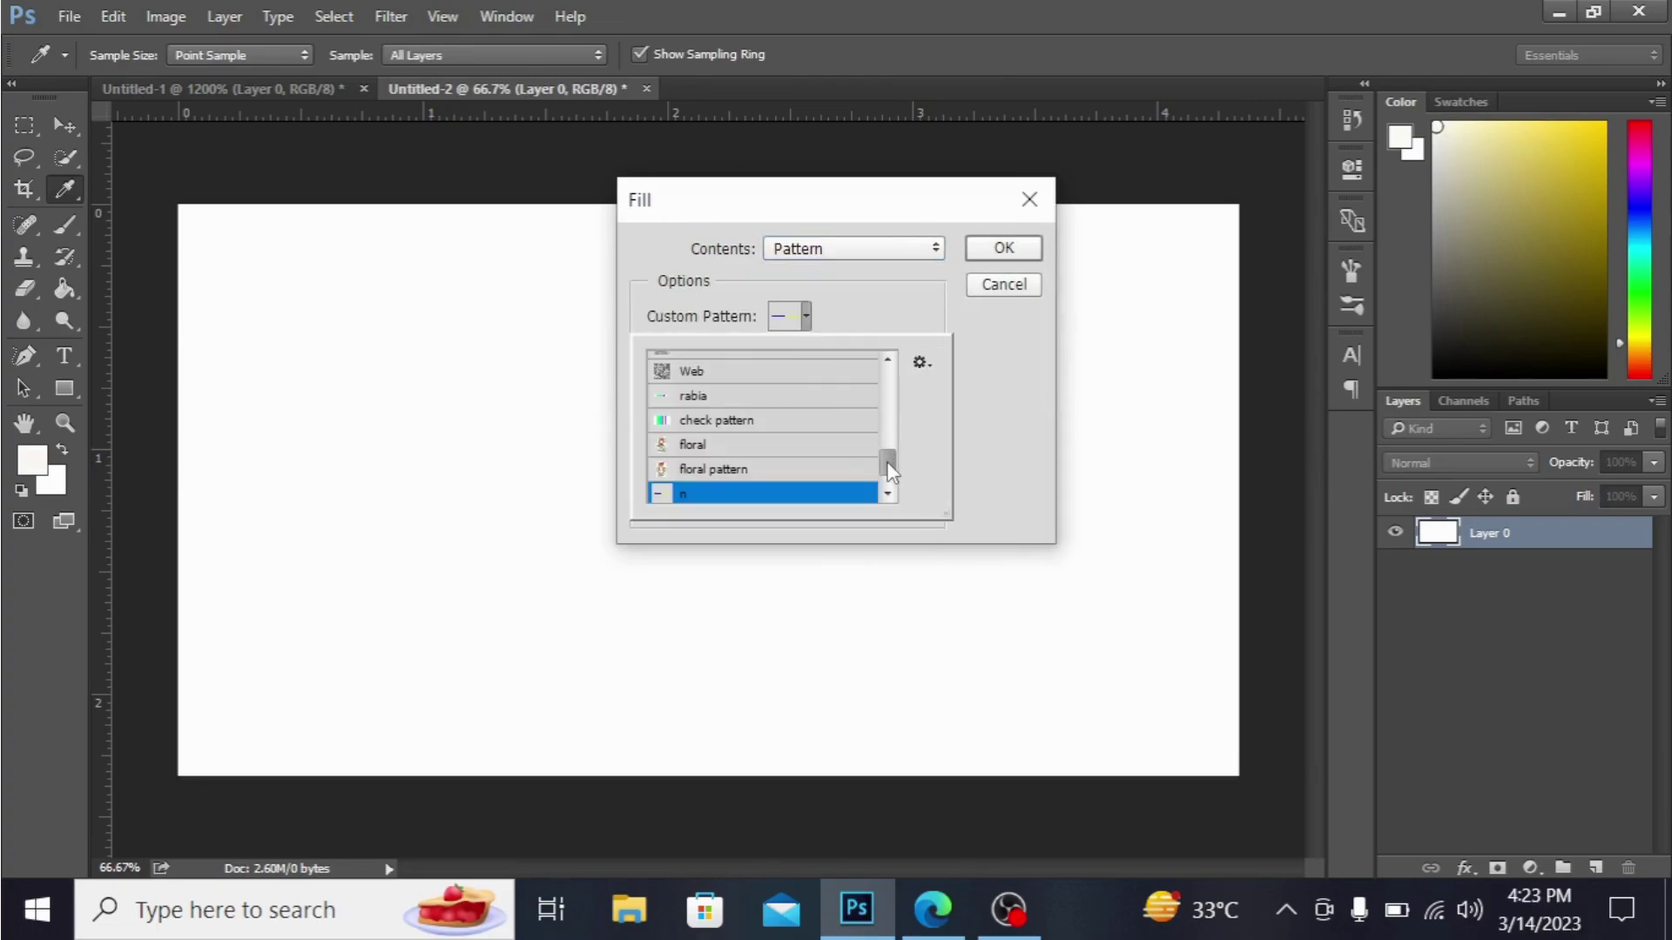
drag(890, 470, 892, 523)
click(826, 493)
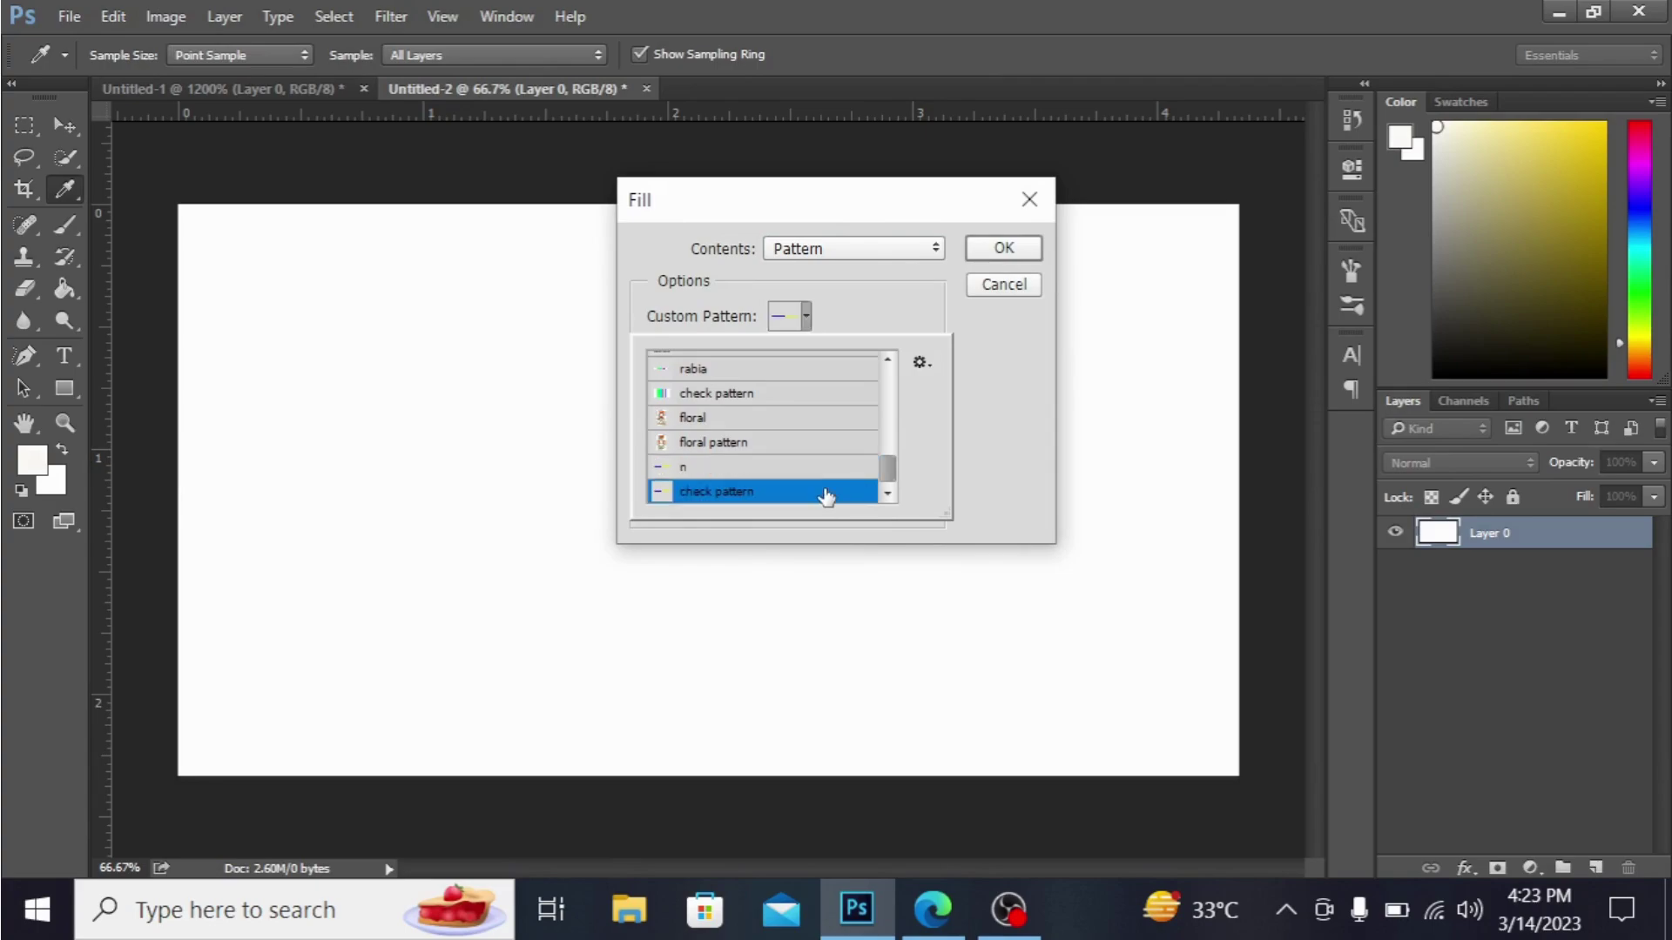
click(1003, 252)
click(1003, 252)
key(m)
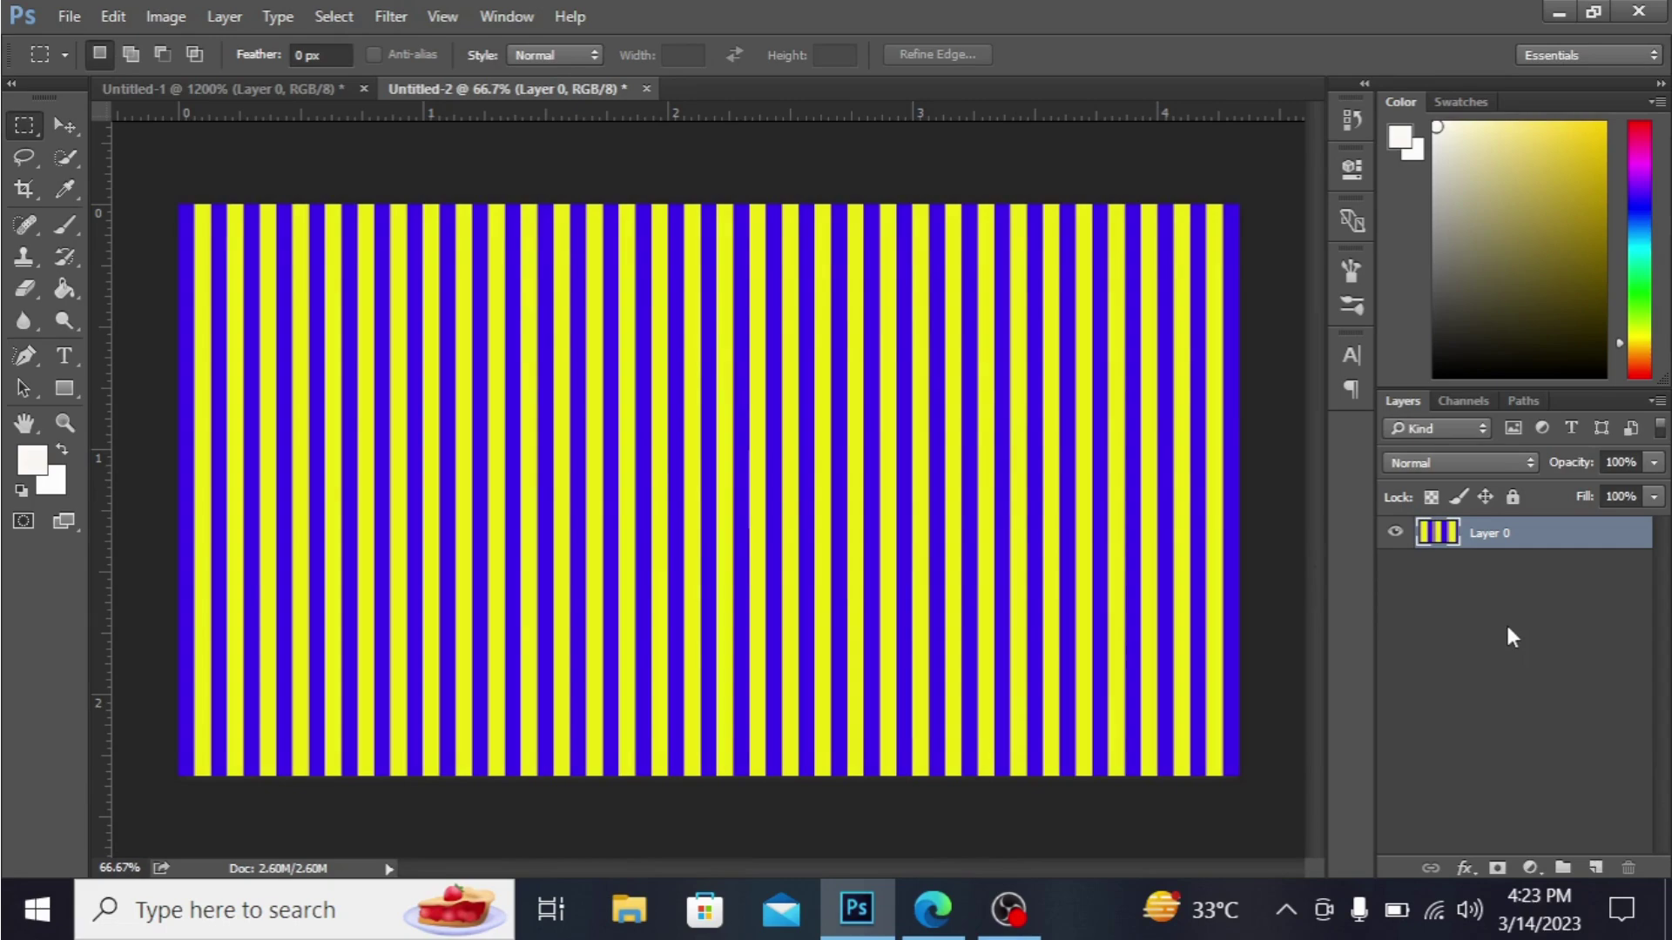
Duplicate the striped layer, rotate the copy 90° clockwise, and stretch it edge to edge
key(ctrl+j)
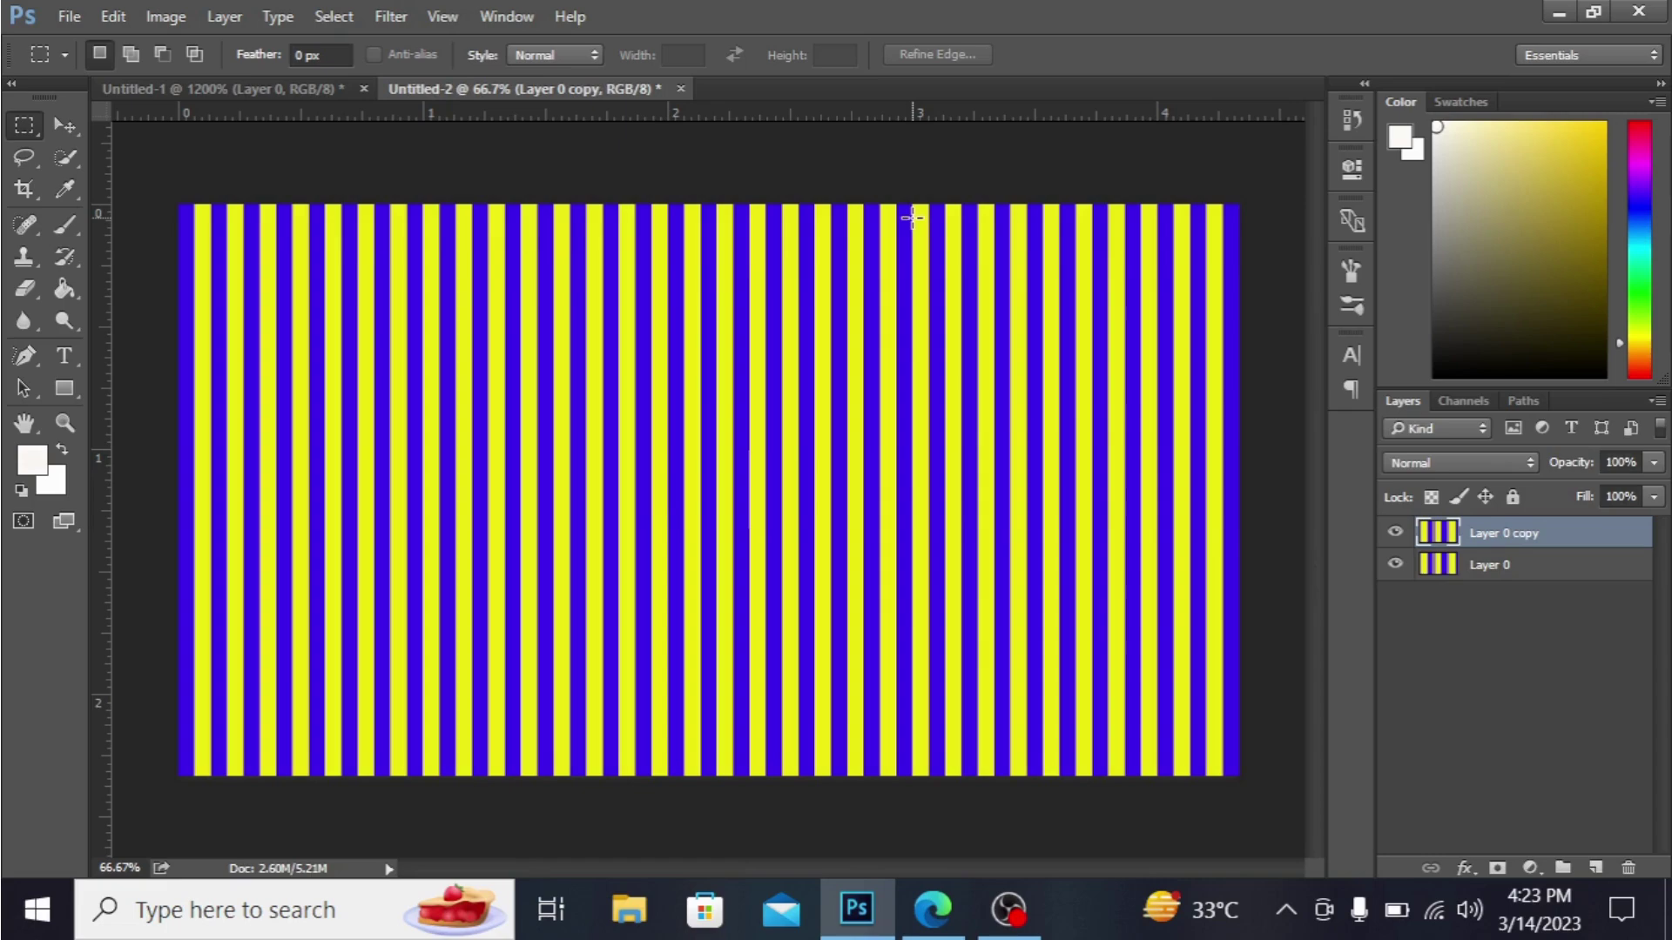
key(ctrl+t)
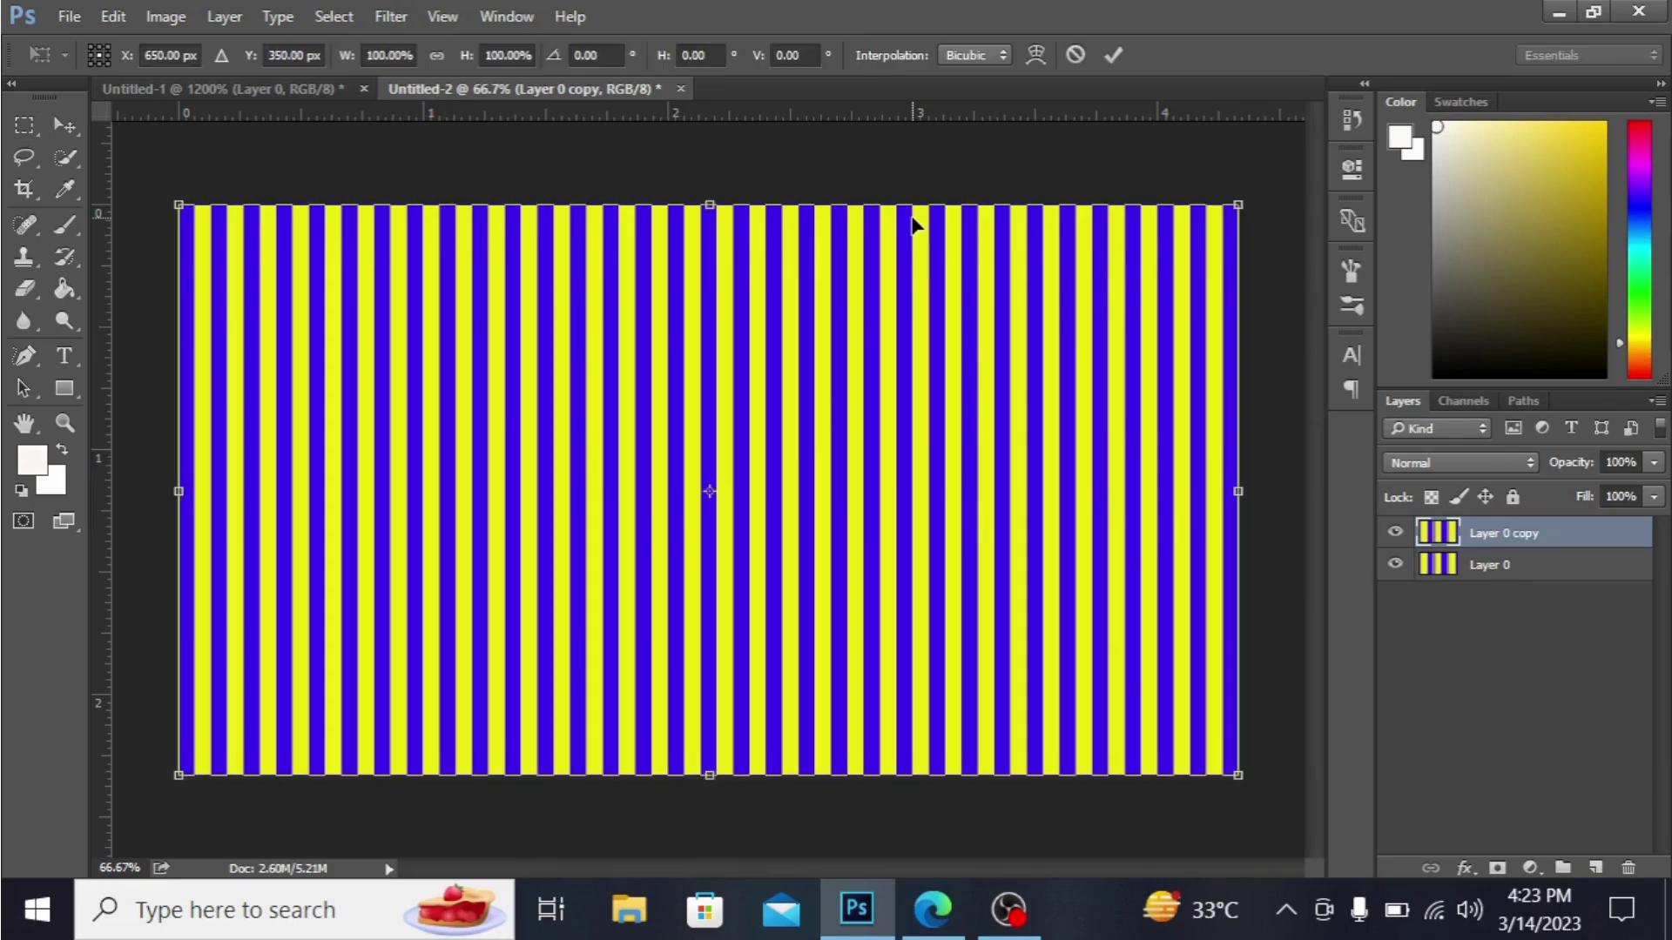
right_click(385, 372)
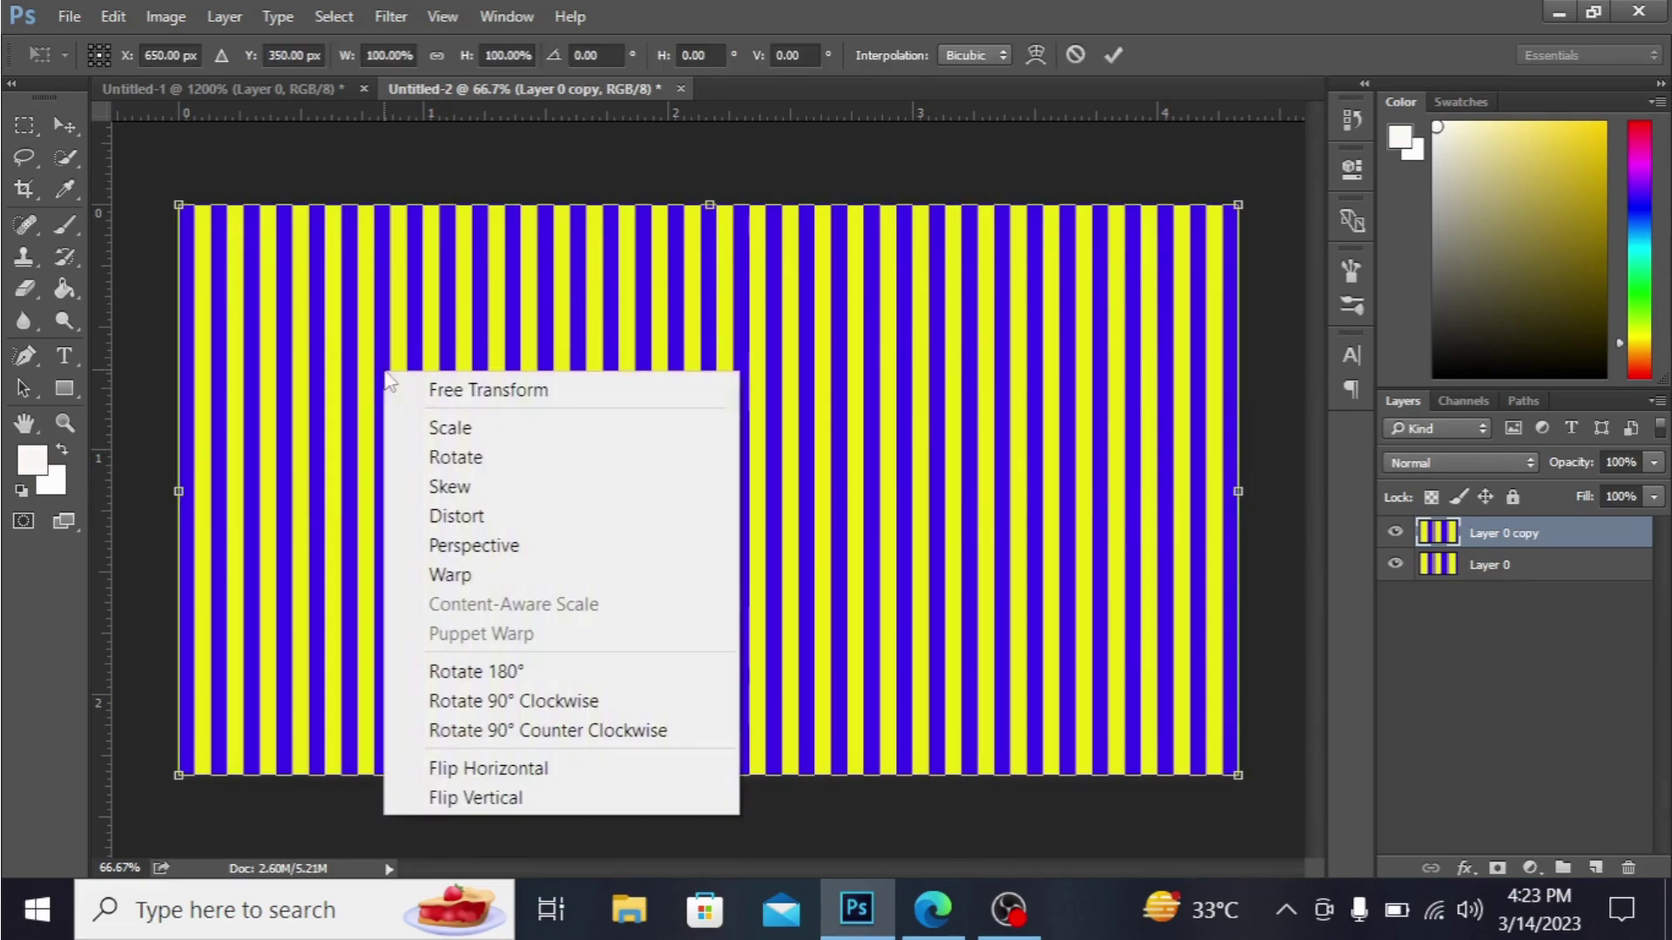
click(523, 701)
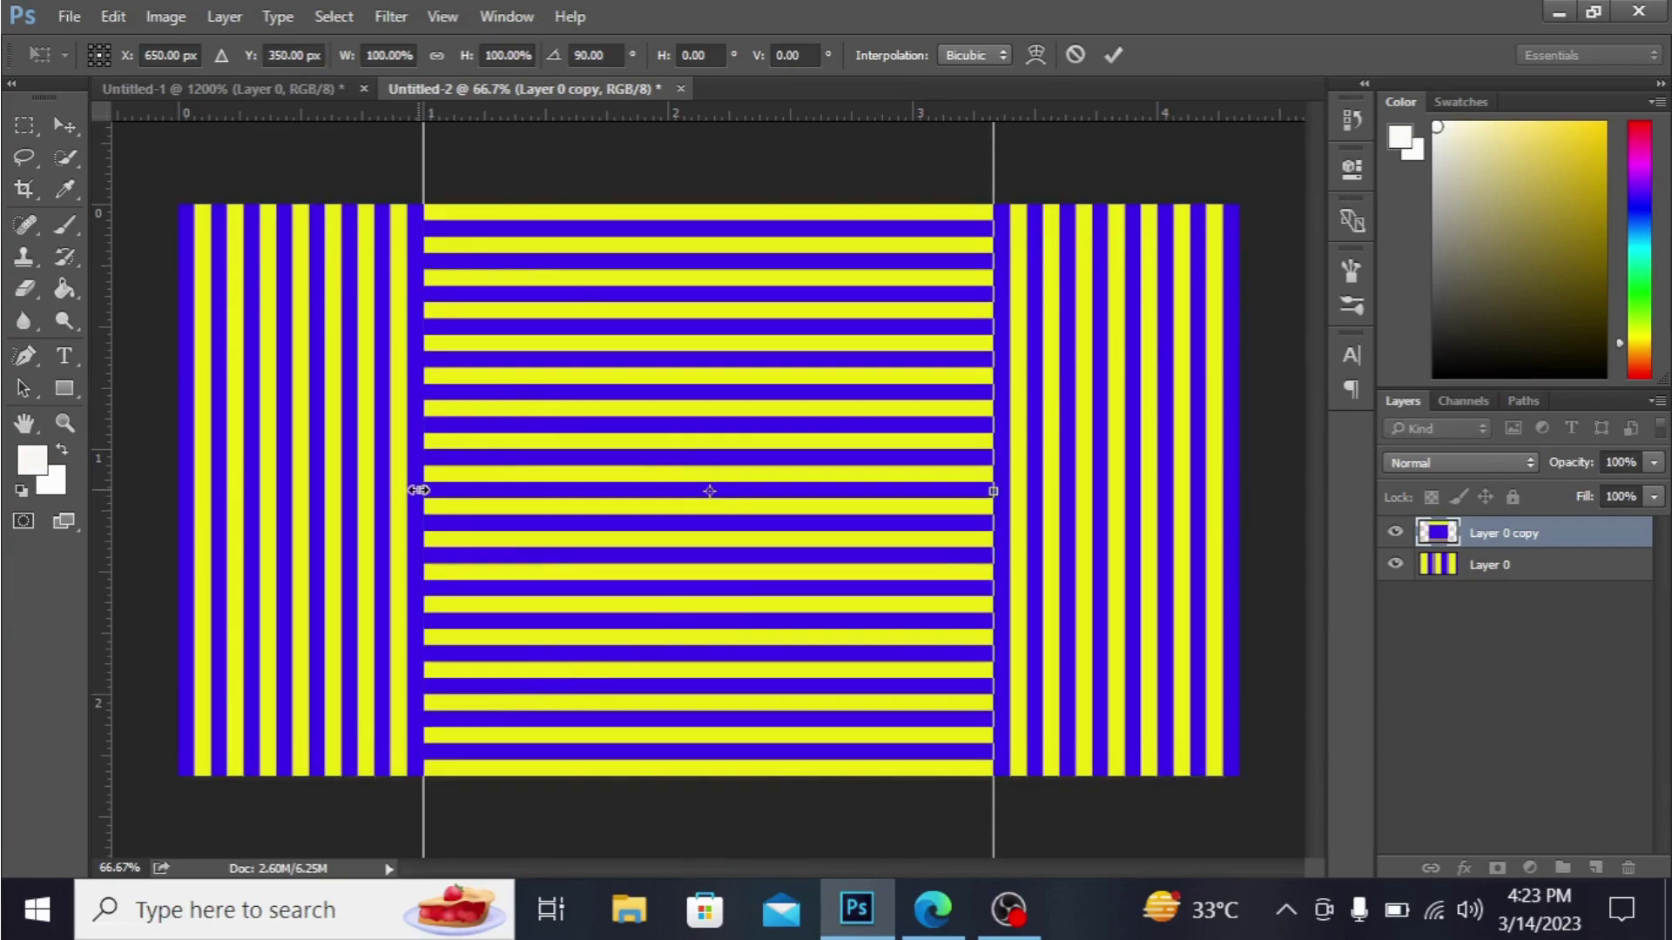
drag(394, 485, 177, 445)
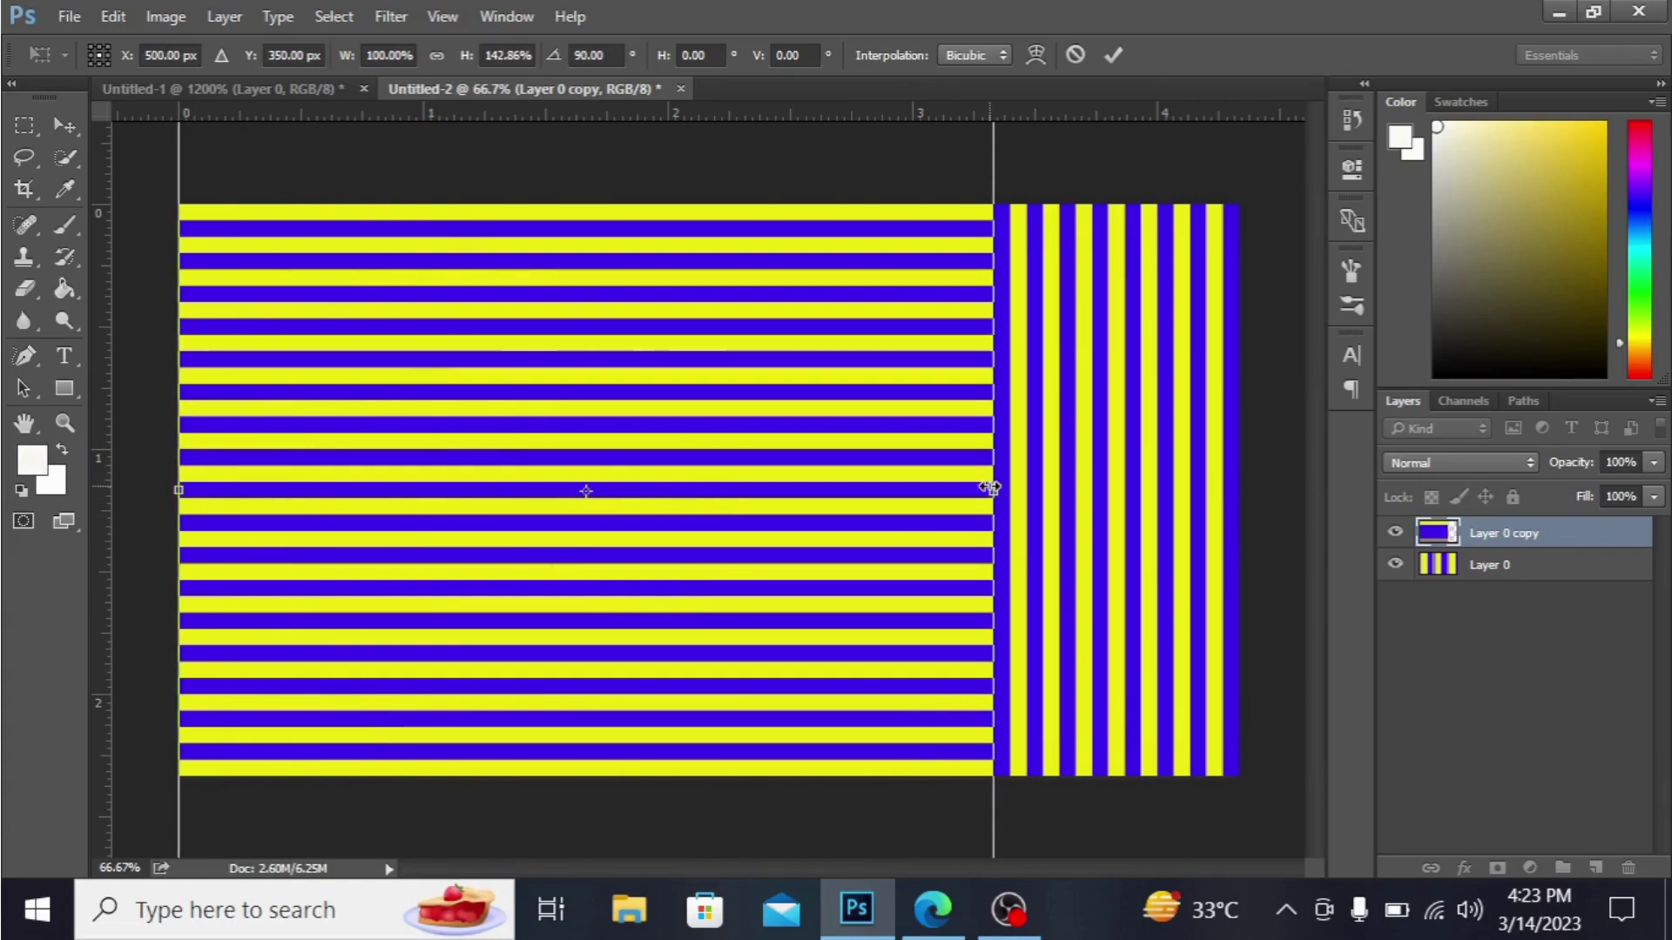
drag(992, 487, 1228, 454)
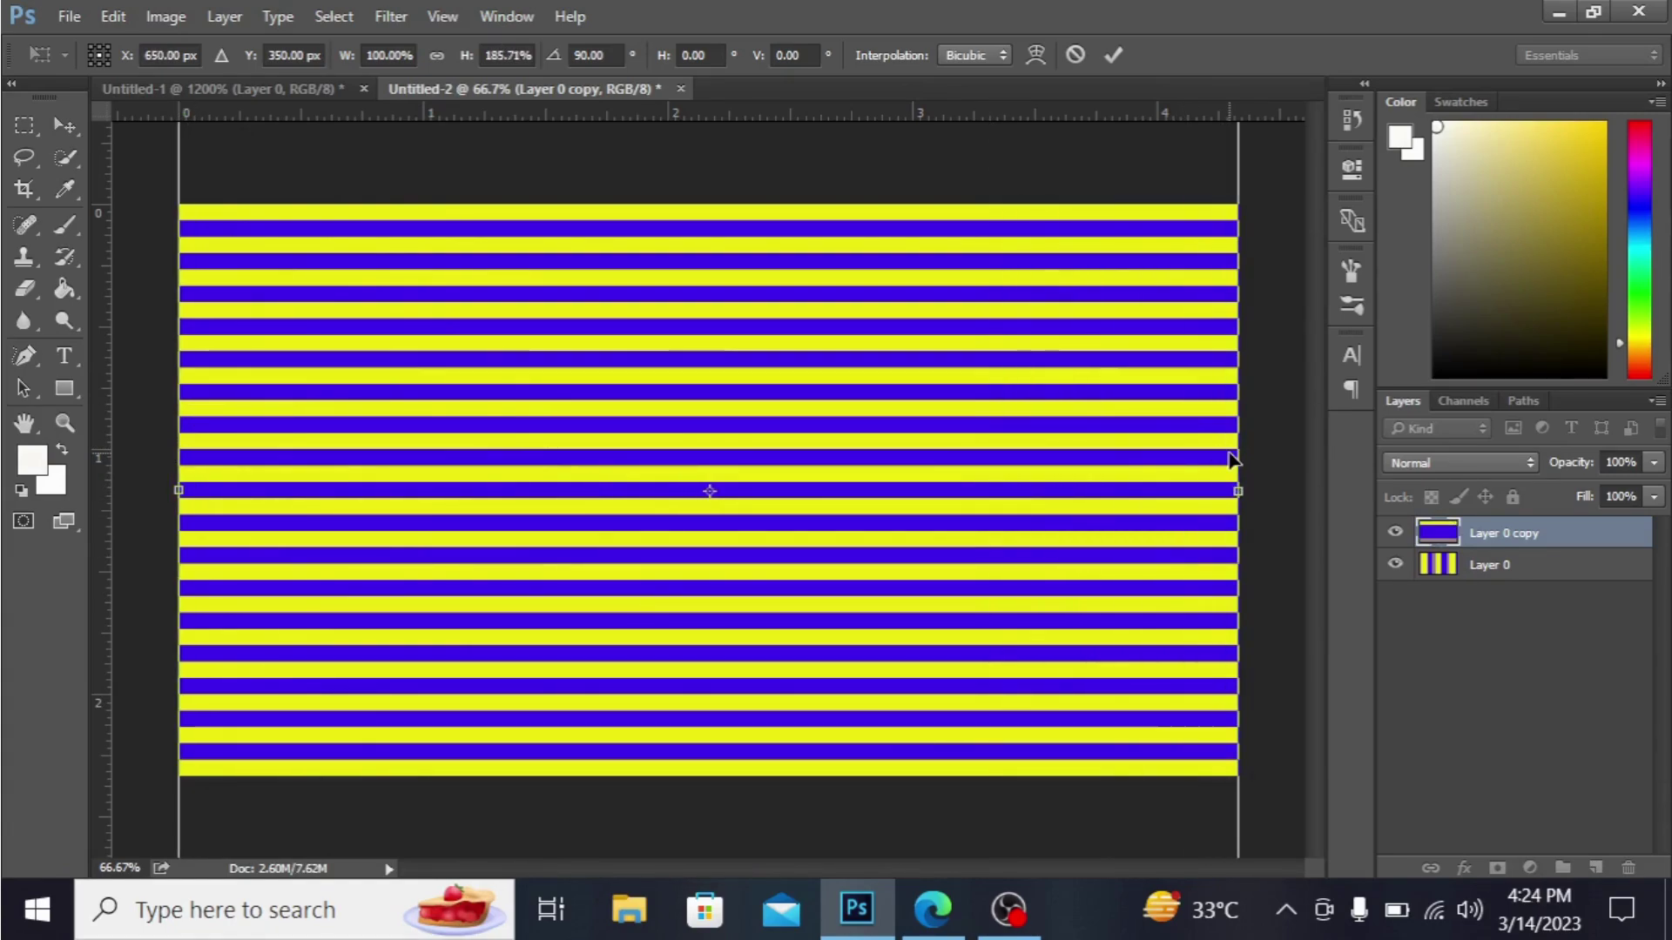
key(Return)
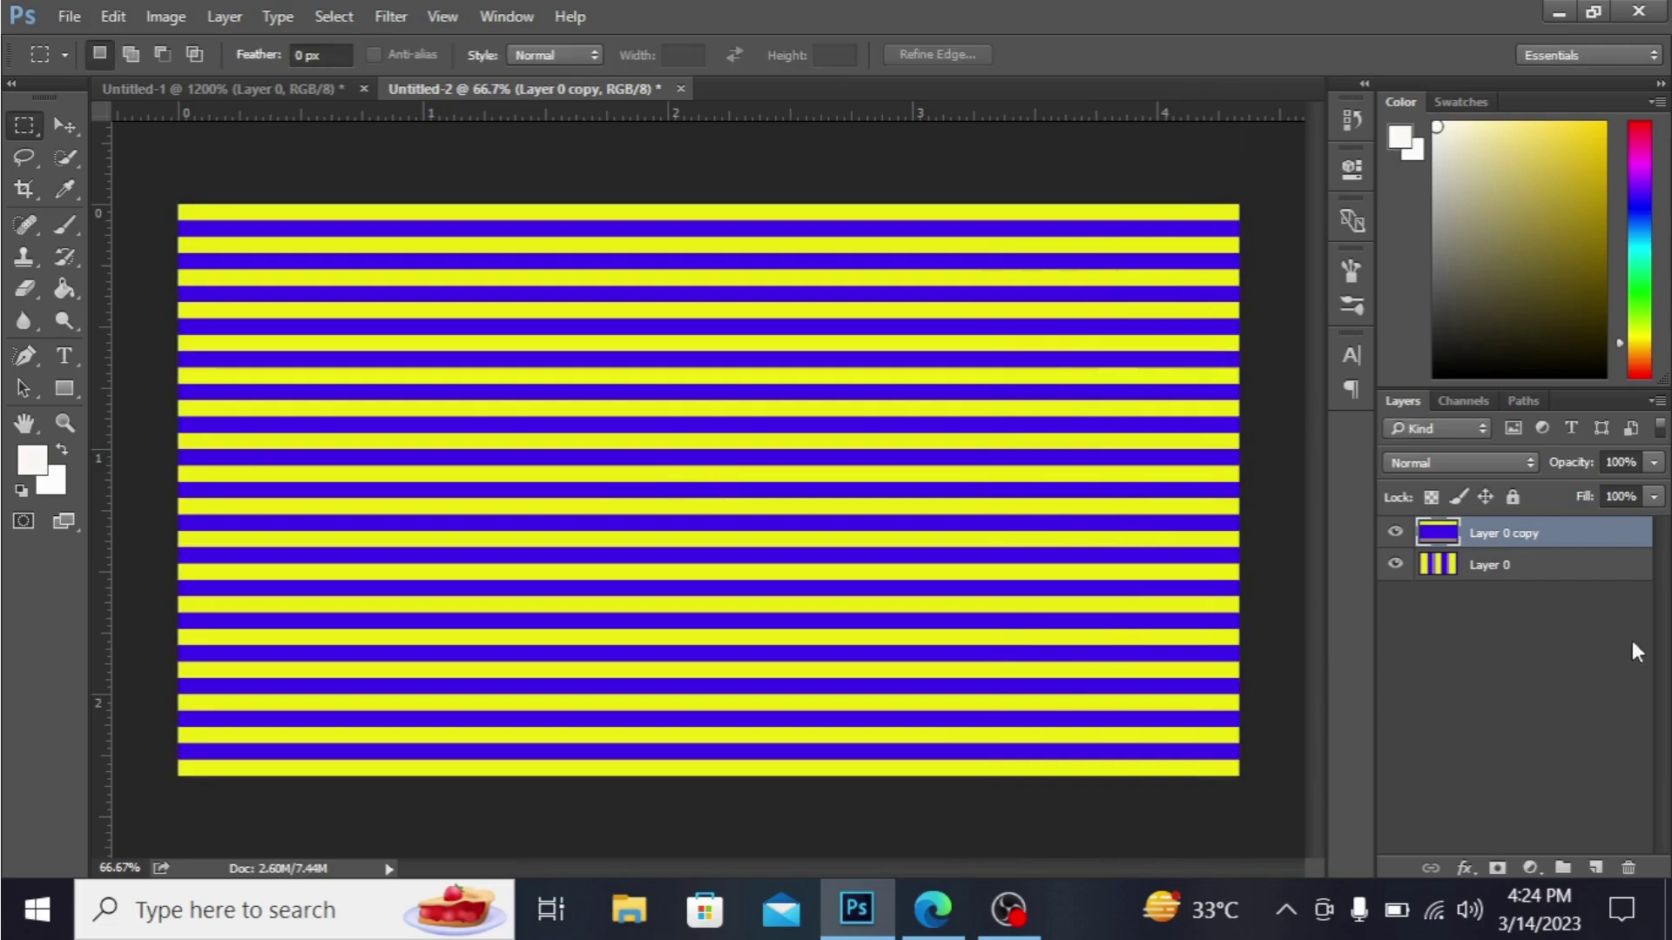
Set Layer 0 copy's opacity to 64%, then zoom in and out to inspect the gingham
click(1655, 462)
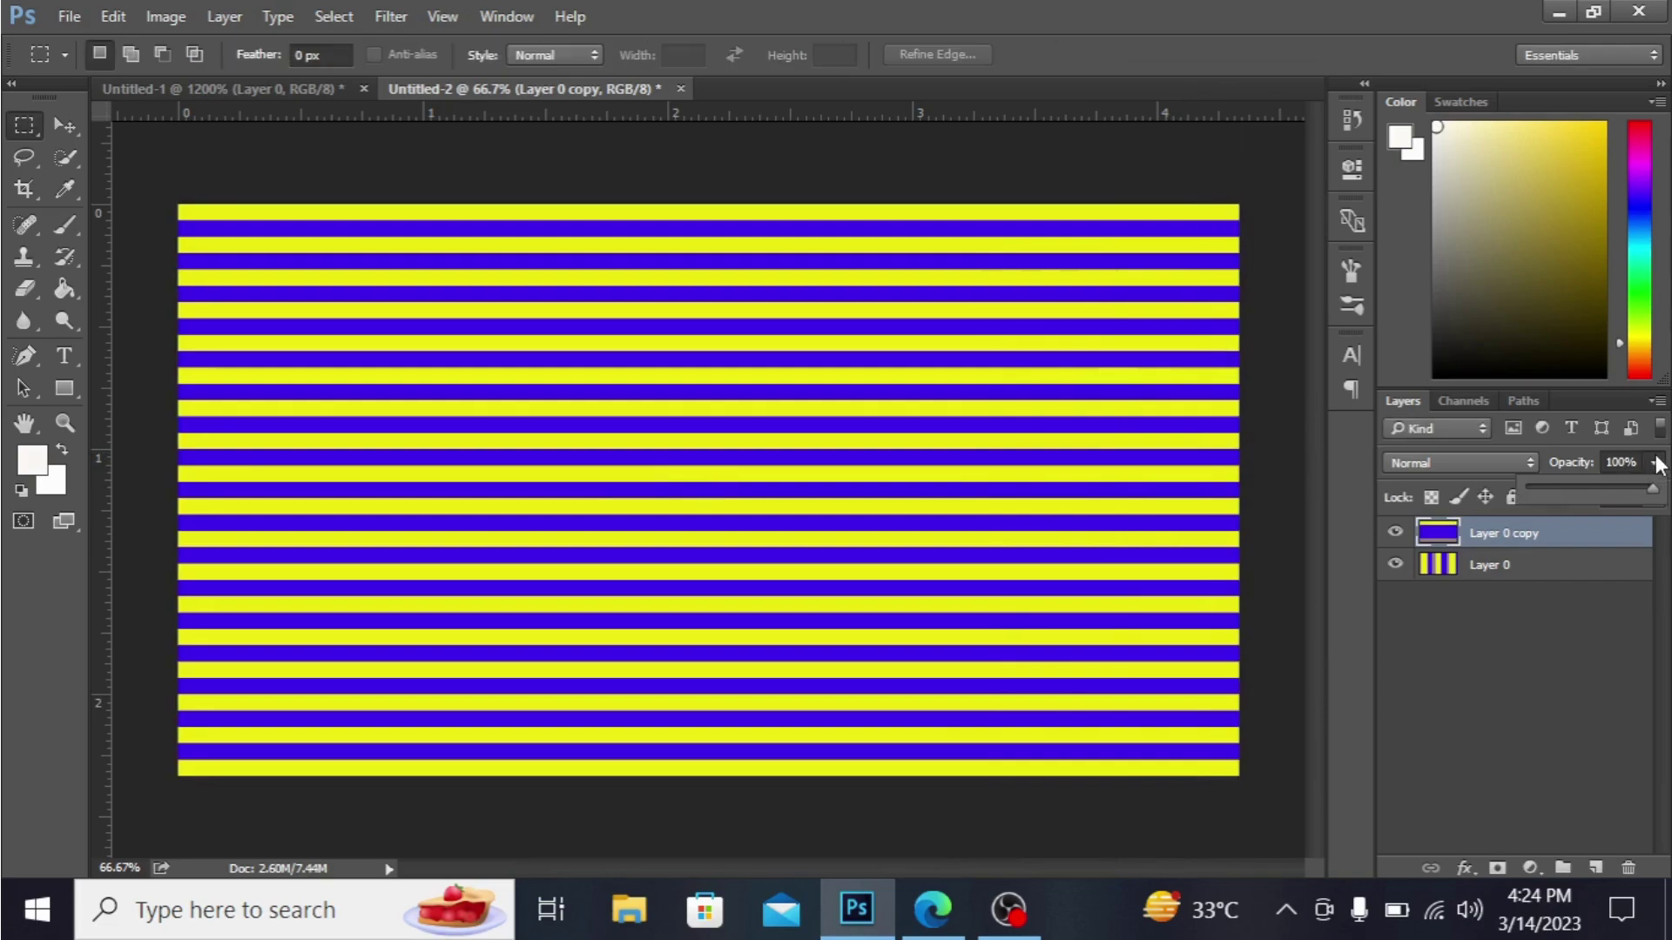
click(1583, 486)
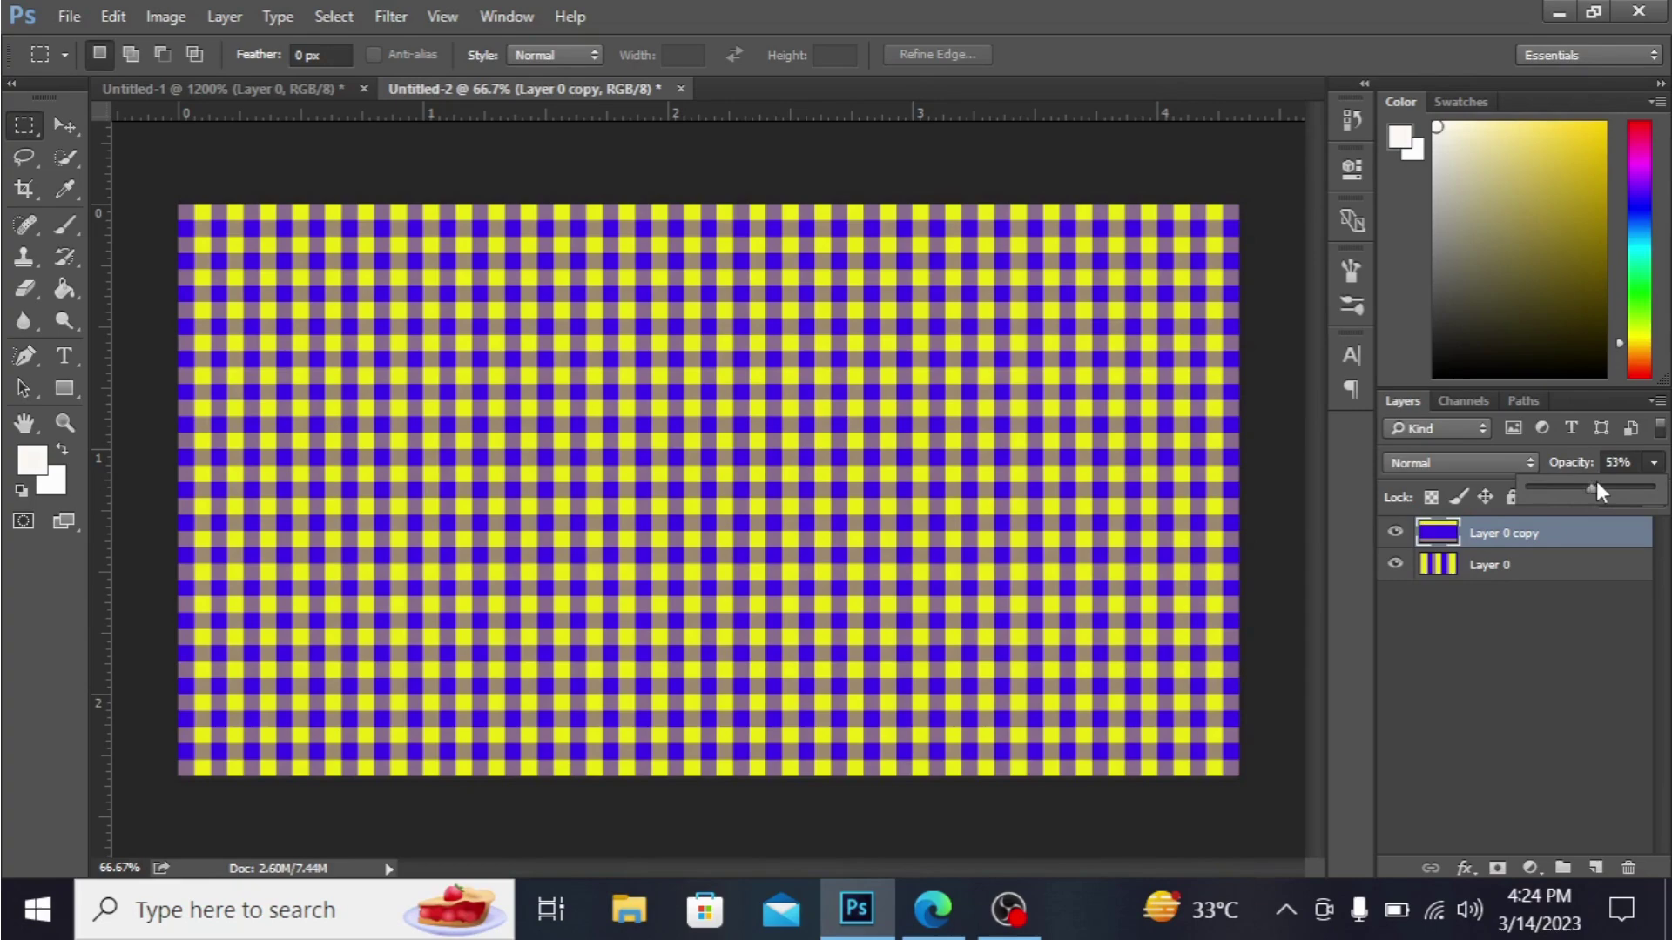
drag(1597, 486, 1607, 488)
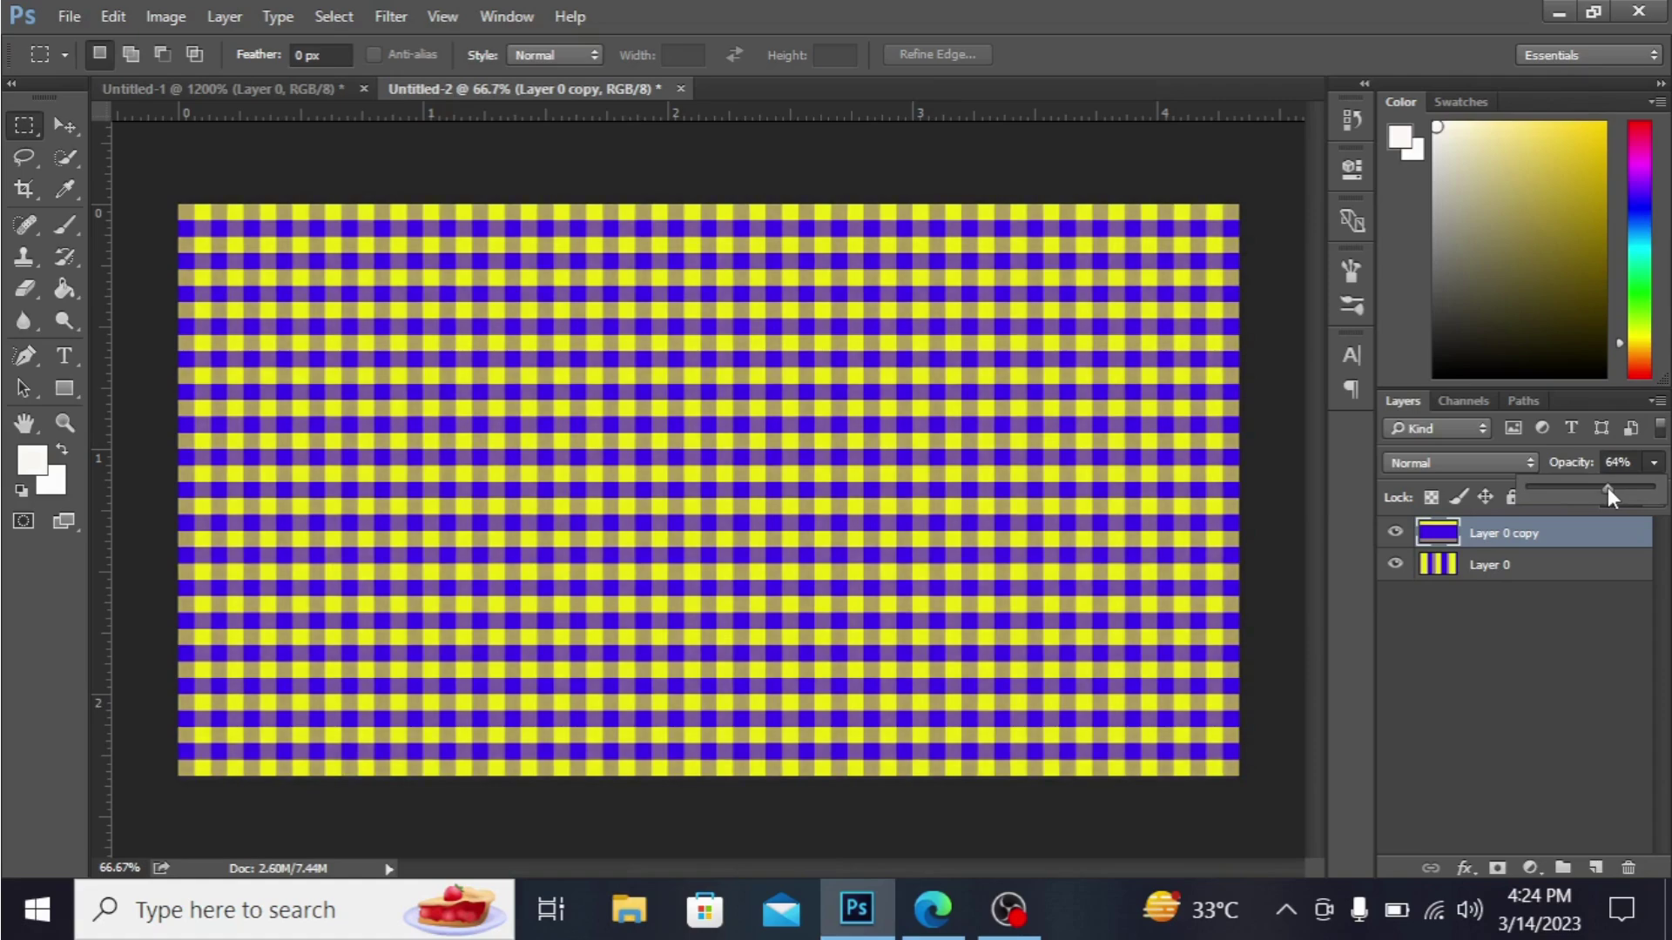
key(ctrl+plus)
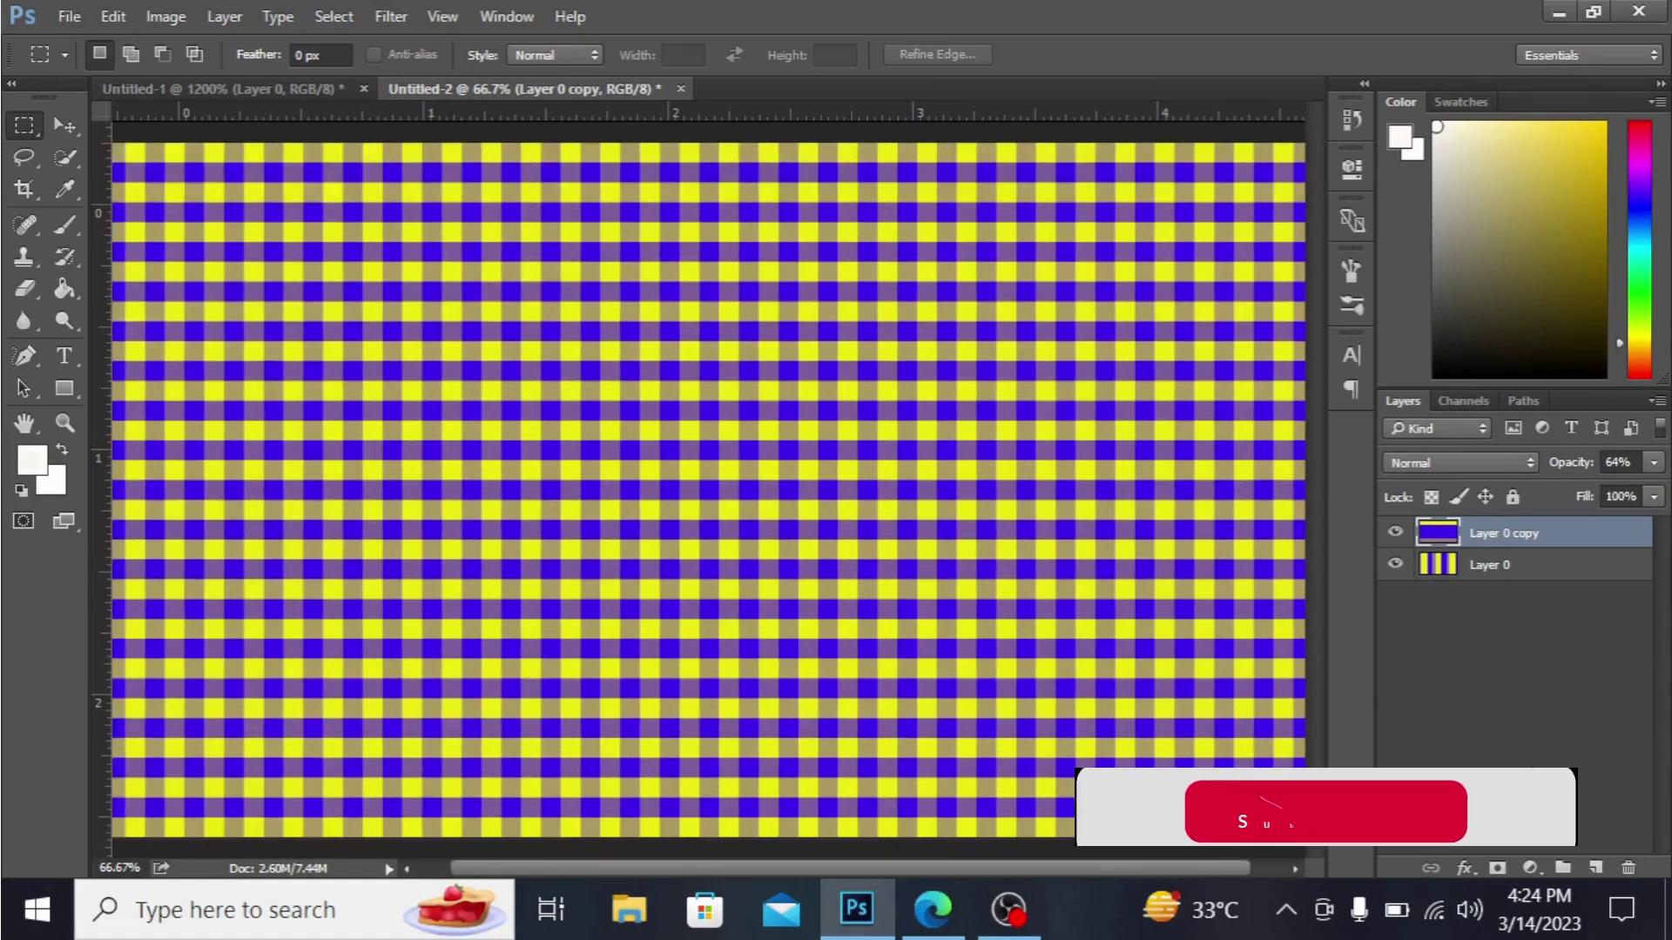
key(ctrl+minus)
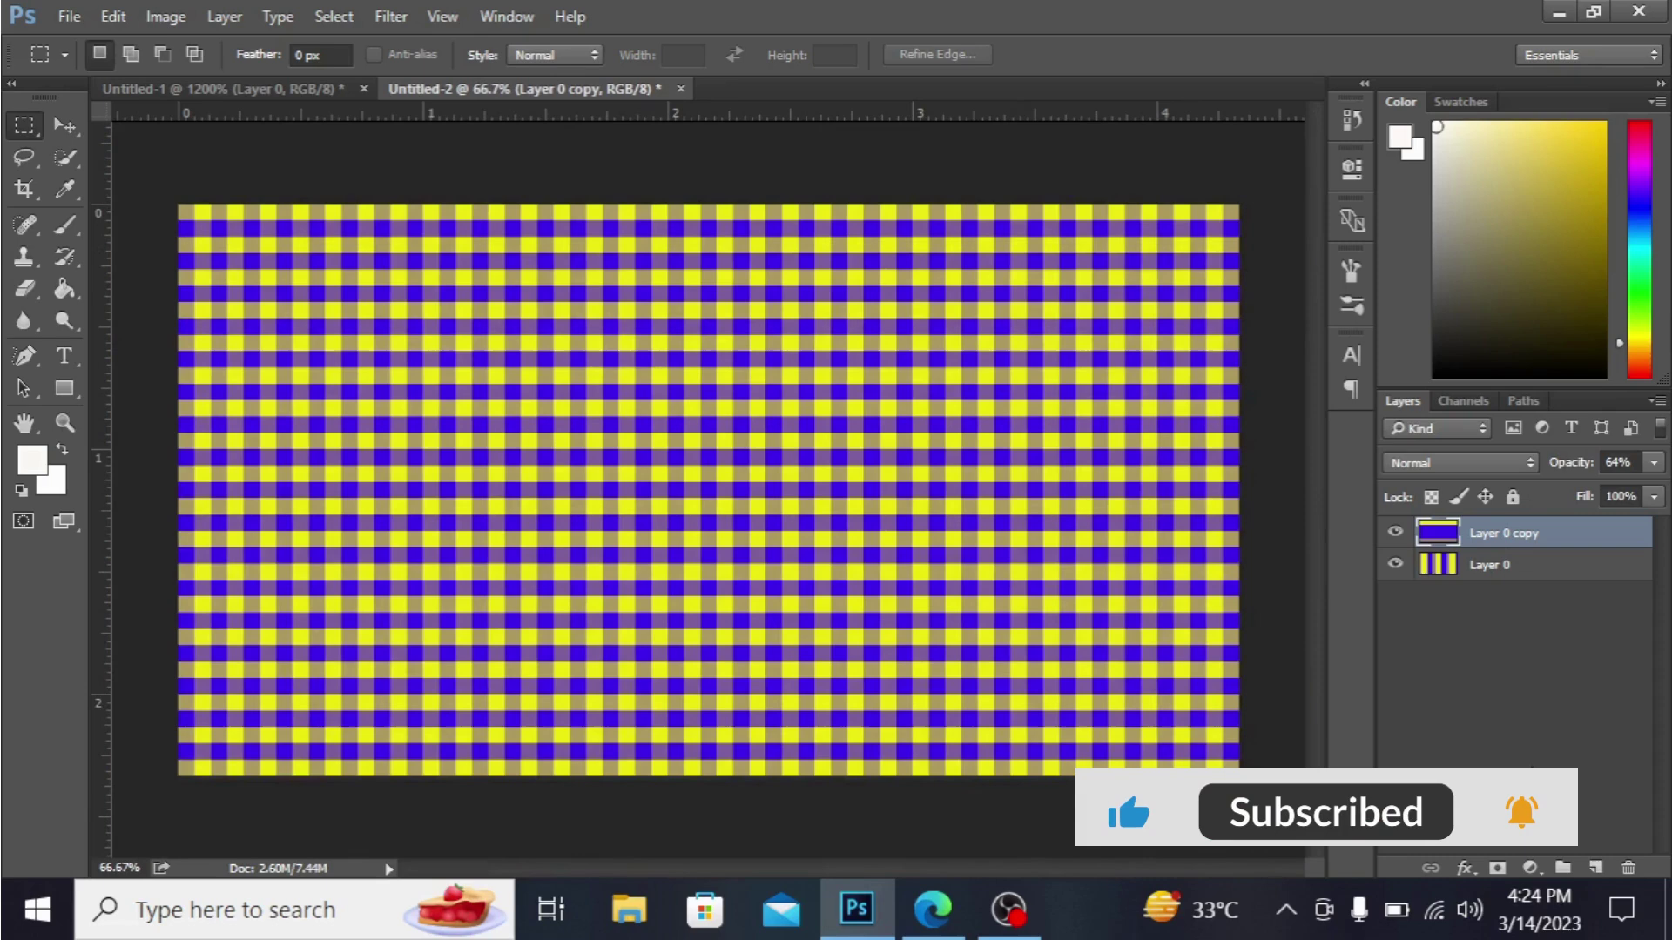